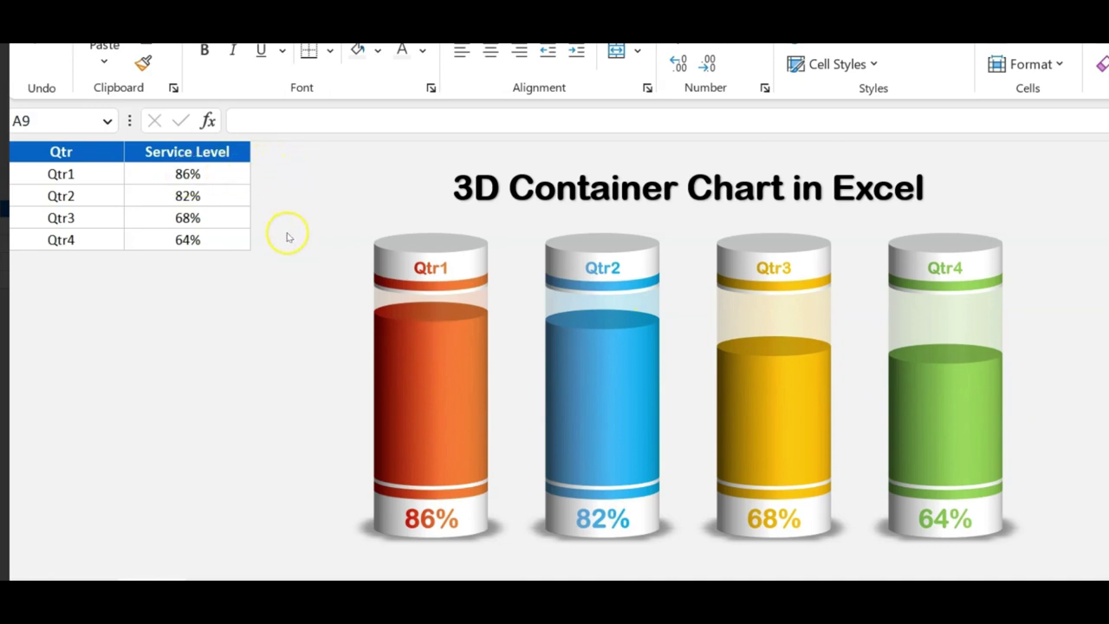
Step: Check the service level formulas and recalculate with F9 until they read 77%, 72%, 72% and 68%
{"action": "left_click", "coordinate": [217, 177]}
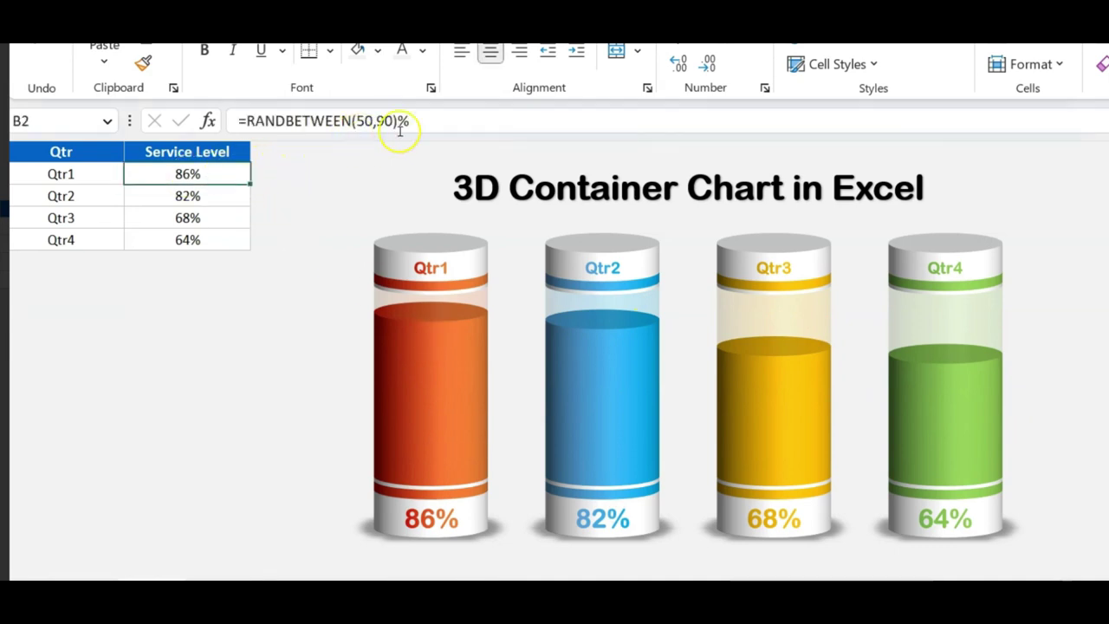
{"action": "left_click", "coordinate": [213, 210]}
{"action": "left_click_drag", "start_coordinate": [207, 173], "coordinate": [200, 240]}
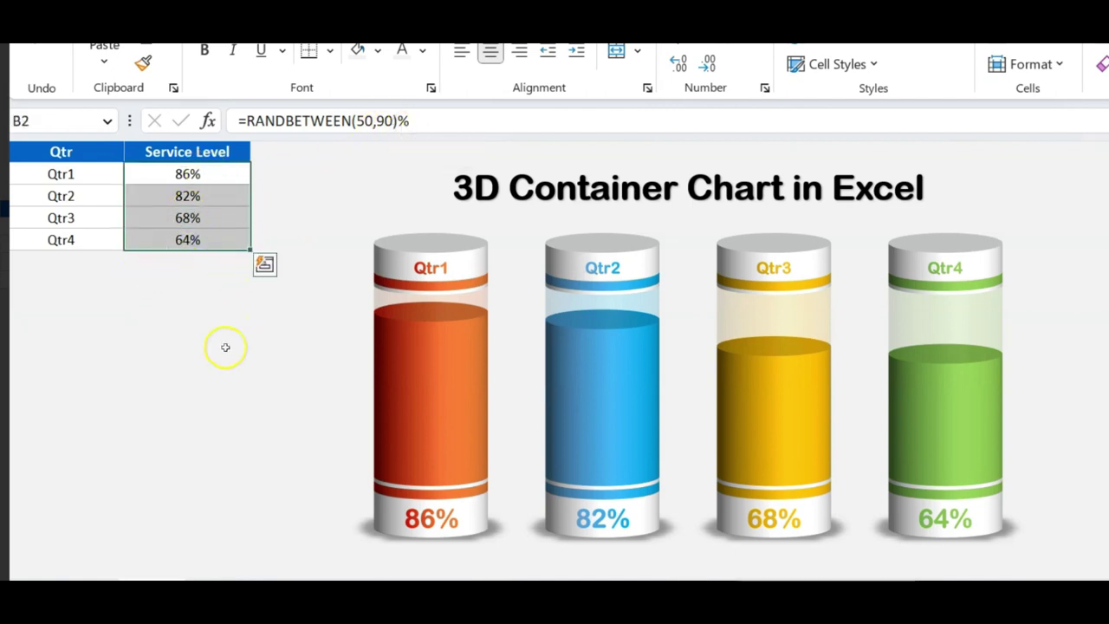
{"action": "left_click", "coordinate": [163, 370]}
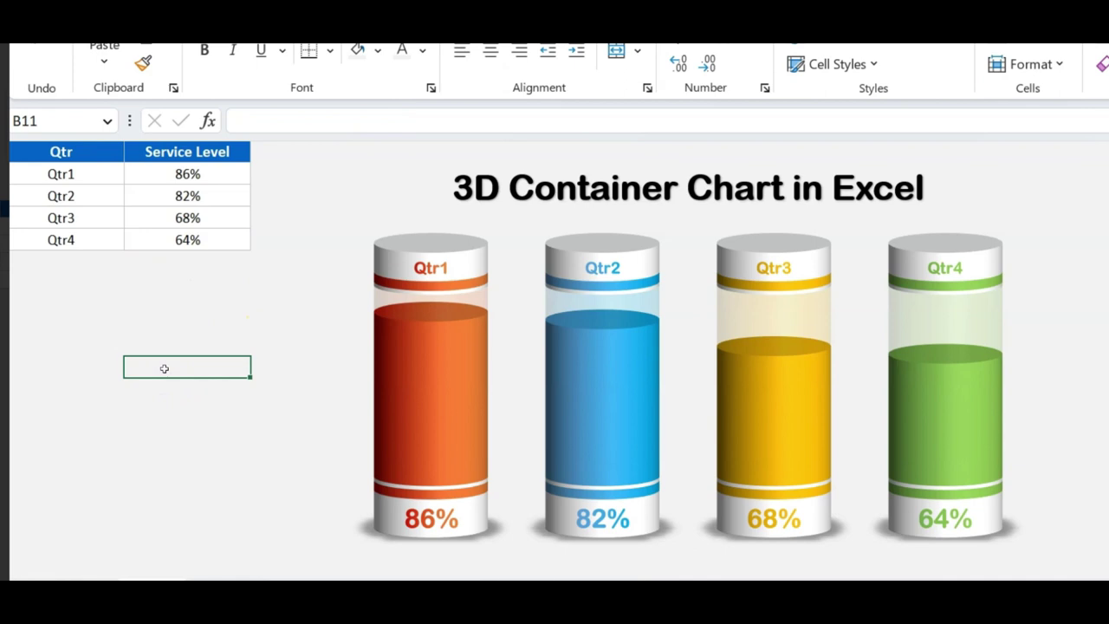
{"action": "key", "text": "F9"}
{"action": "key", "text": "F9"}
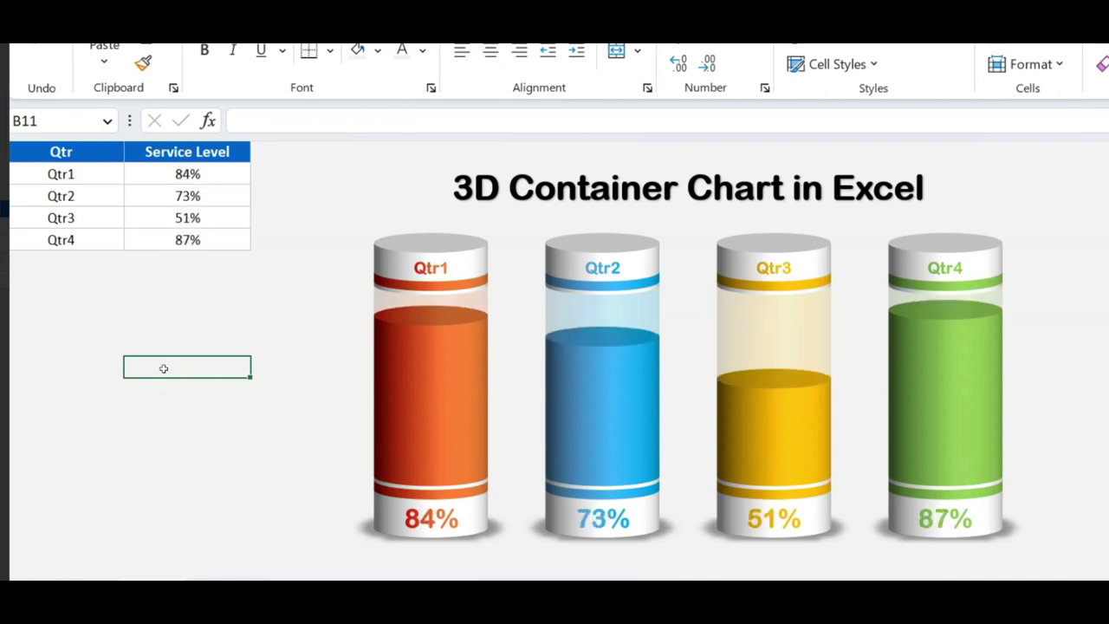
{"action": "key", "text": "F9"}
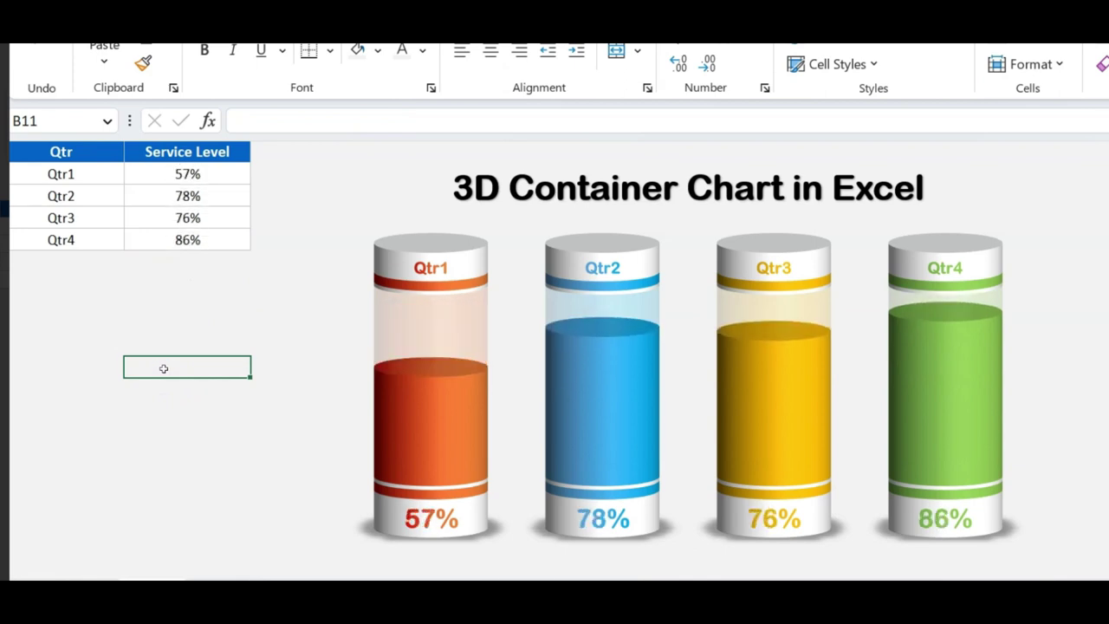
{"action": "key", "text": "F9"}
{"action": "key", "text": "F9"}
{"action": "key", "text": "F9"}
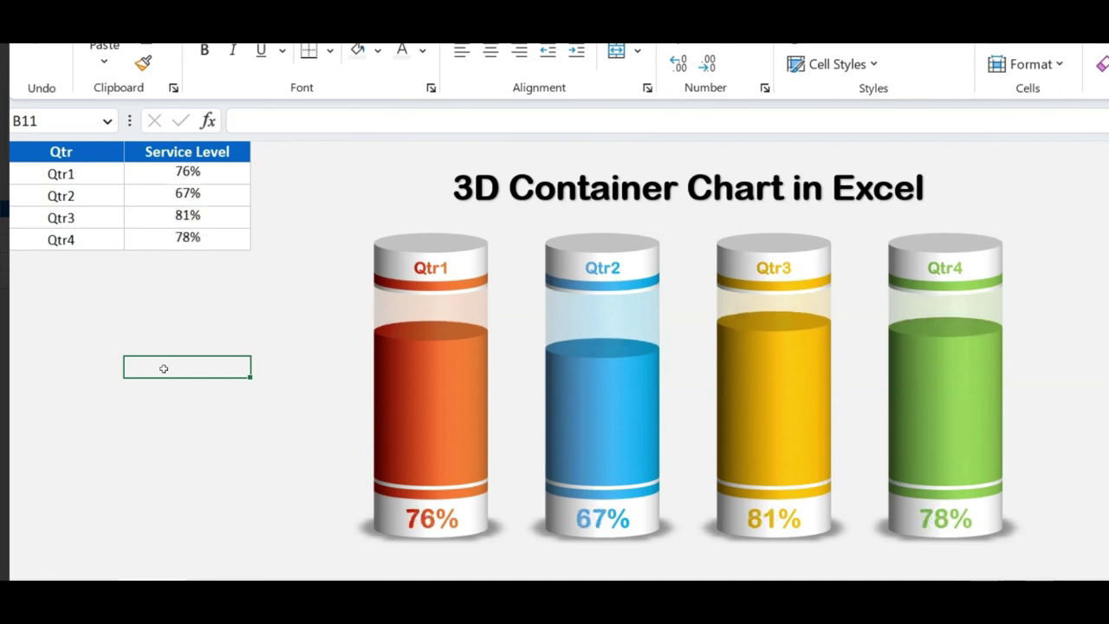
{"action": "key", "text": "F9"}
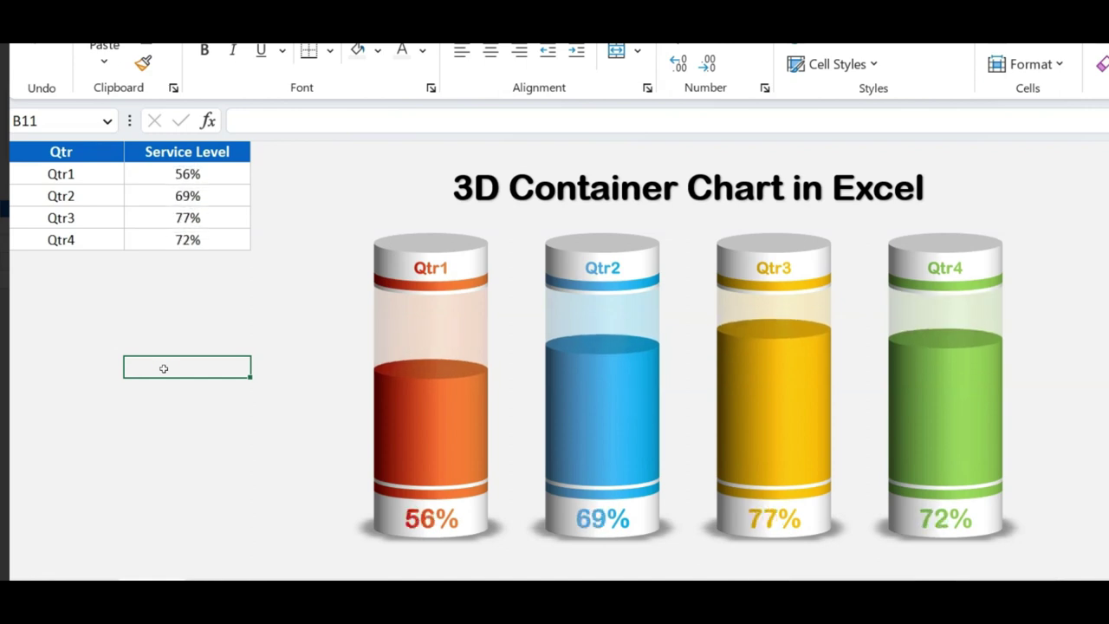
{"action": "key", "text": "F9"}
{"action": "left_click", "coordinate": [187, 282]}
{"action": "key", "text": "F9"}
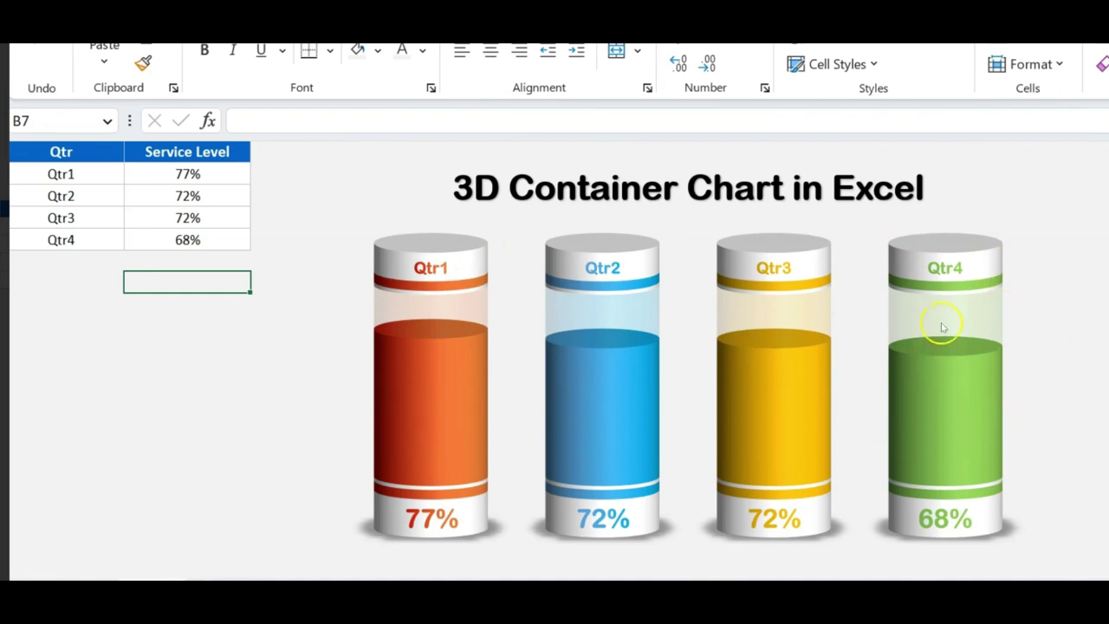
Step: After viewing the box chart sheet, copy the Qtr/Service Level table A1:B5 into a new workbook
{"action": "left_click", "coordinate": [217, 575]}
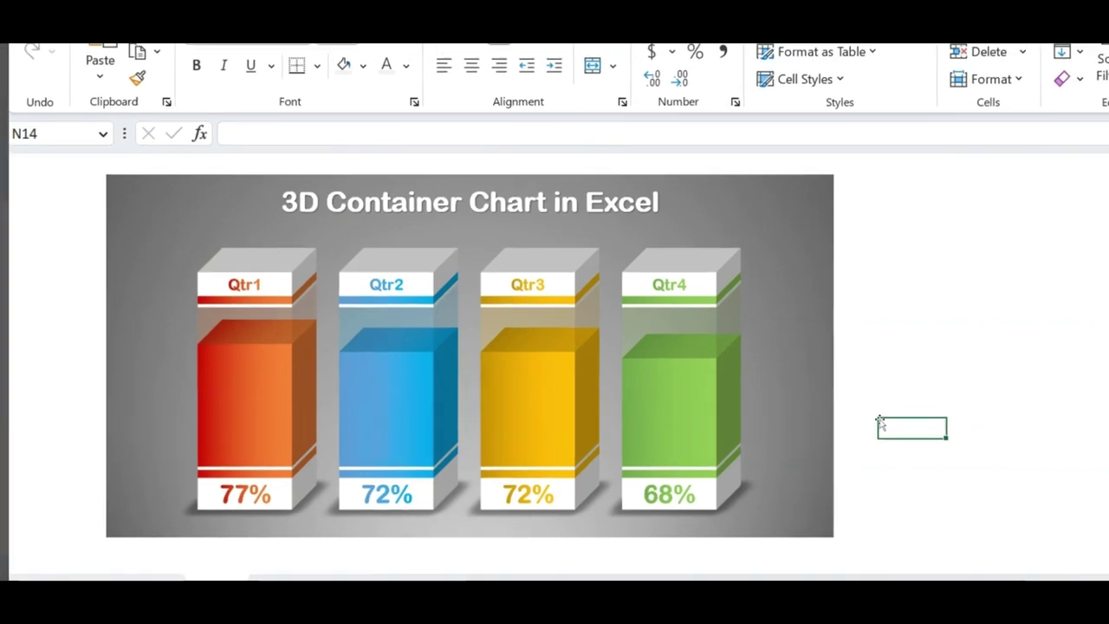
{"action": "left_click", "coordinate": [123, 567]}
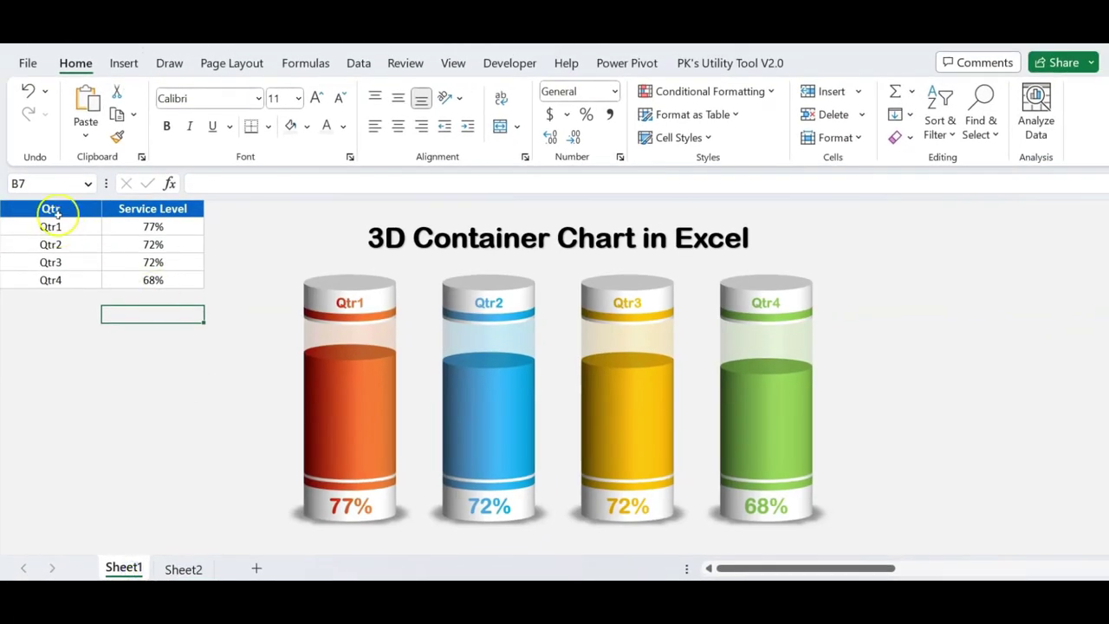
{"action": "left_click_drag", "start_coordinate": [51, 211], "coordinate": [153, 279]}
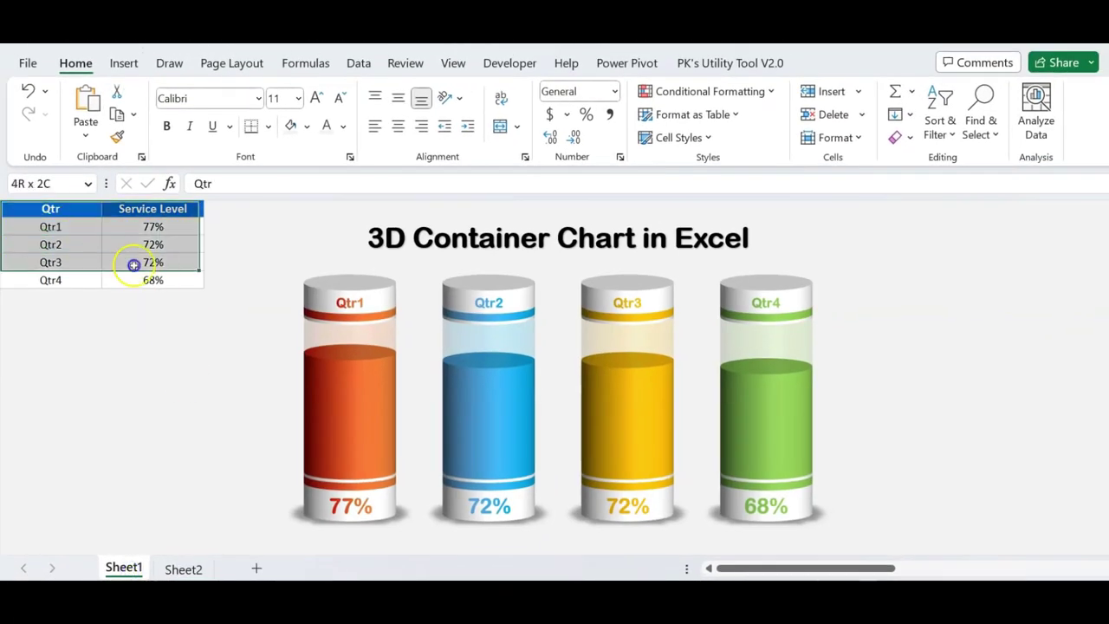
{"action": "key", "text": "ctrl+c"}
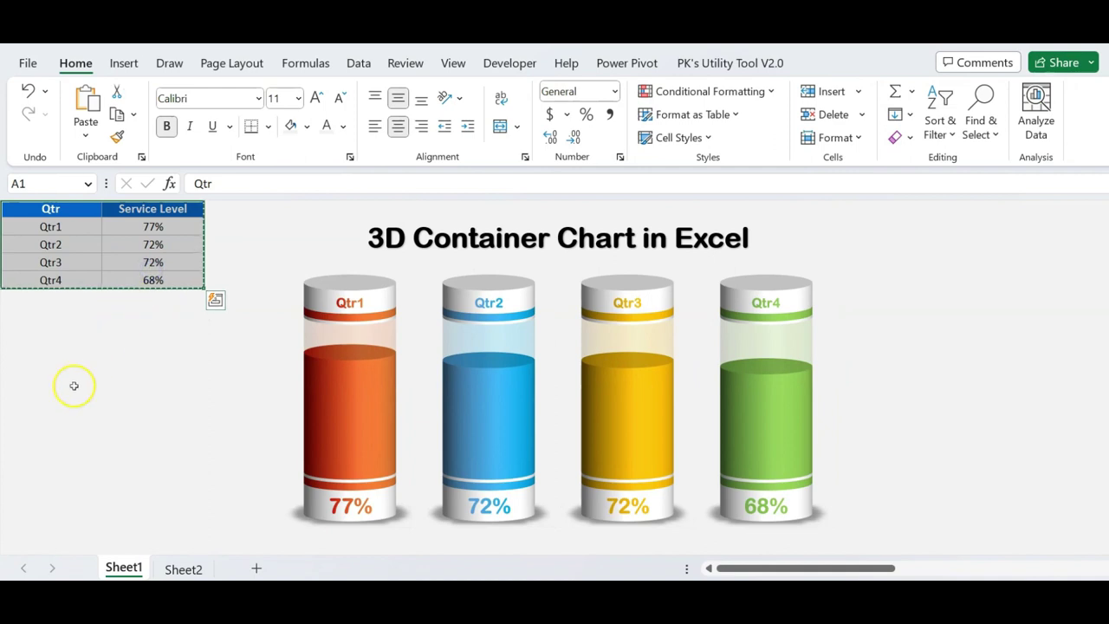
{"action": "key", "text": "ctrl+n"}
Step: Paste the table, autofit column B, and convert the service levels in B2:B5 to static values
{"action": "key", "text": "ctrl+v"}
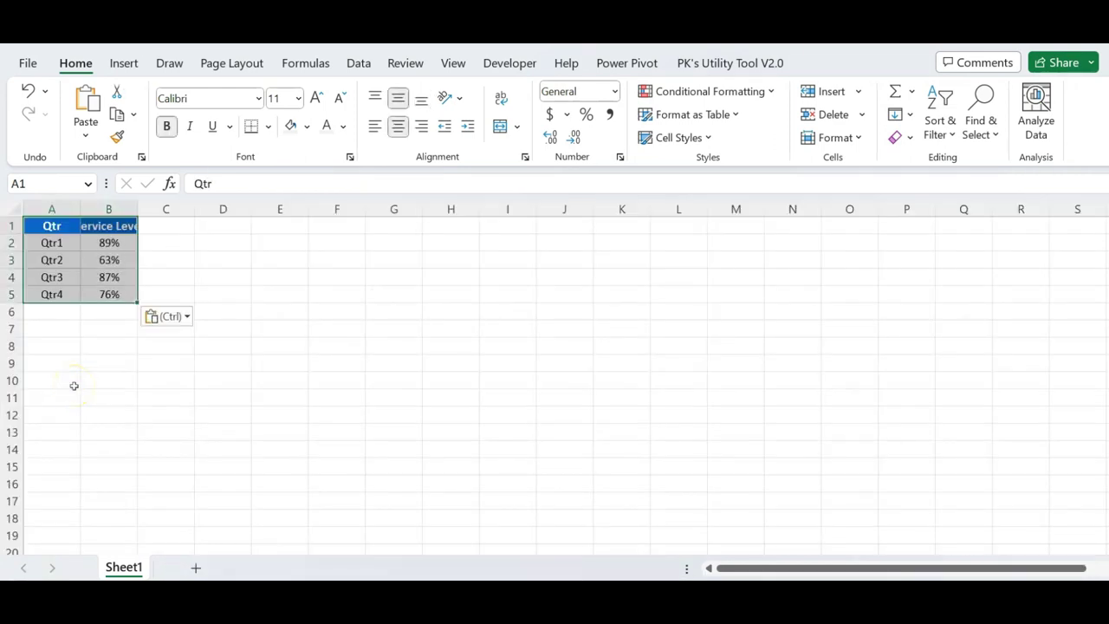
{"action": "left_click", "coordinate": [356, 332]}
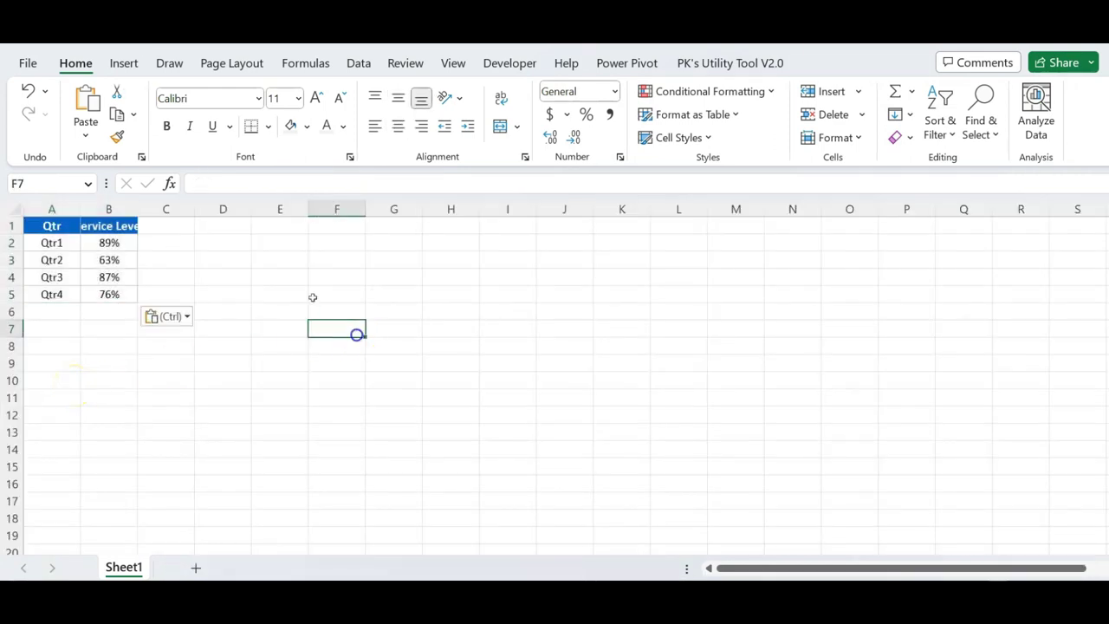
{"action": "double_click", "coordinate": [137, 208]}
{"action": "left_click", "coordinate": [117, 243]}
{"action": "key", "text": "Up"}
{"action": "key", "text": "Down"}
{"action": "key", "text": "ctrl+shift+Down"}
{"action": "key", "text": "ctrl+c"}
{"action": "key", "text": "alt+e"}
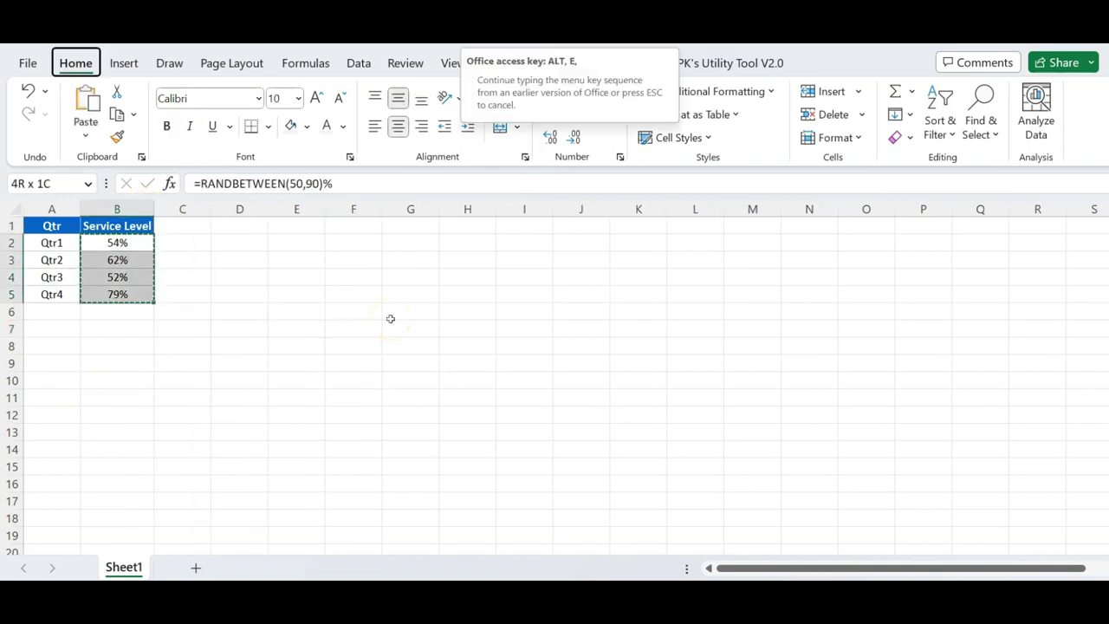
{"action": "key", "text": "s"}
{"action": "key", "text": "v"}
{"action": "key", "text": "Return"}
{"action": "key", "text": "Escape"}
Step: Enter the headers Blank, Lower Cap and Upper Cap in C1:E1
{"action": "key", "text": "Up"}
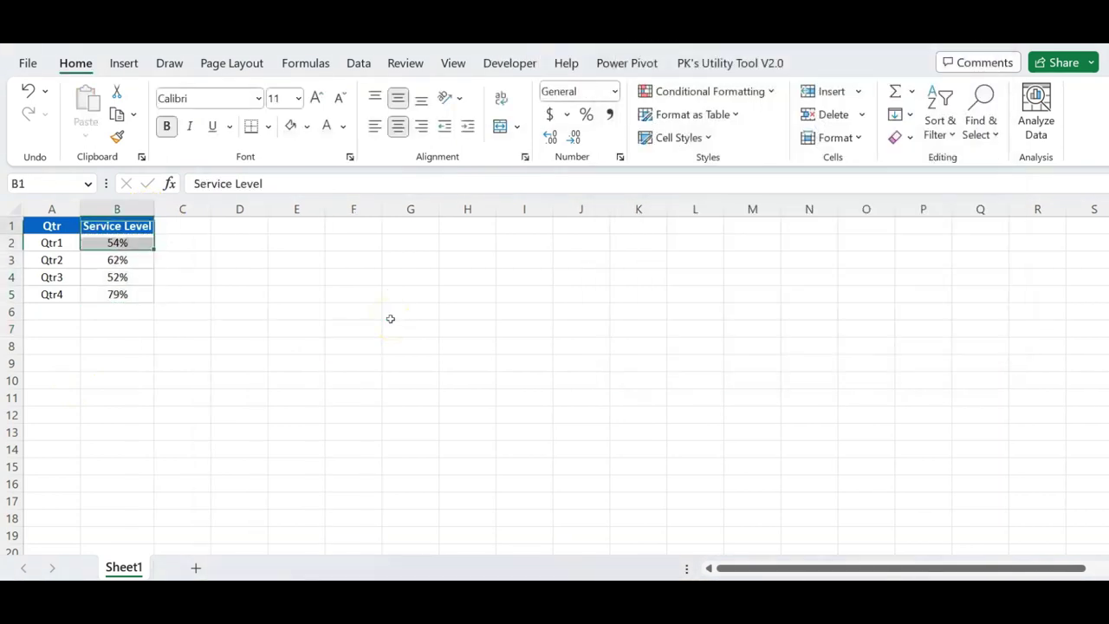
{"action": "key", "text": "Right"}
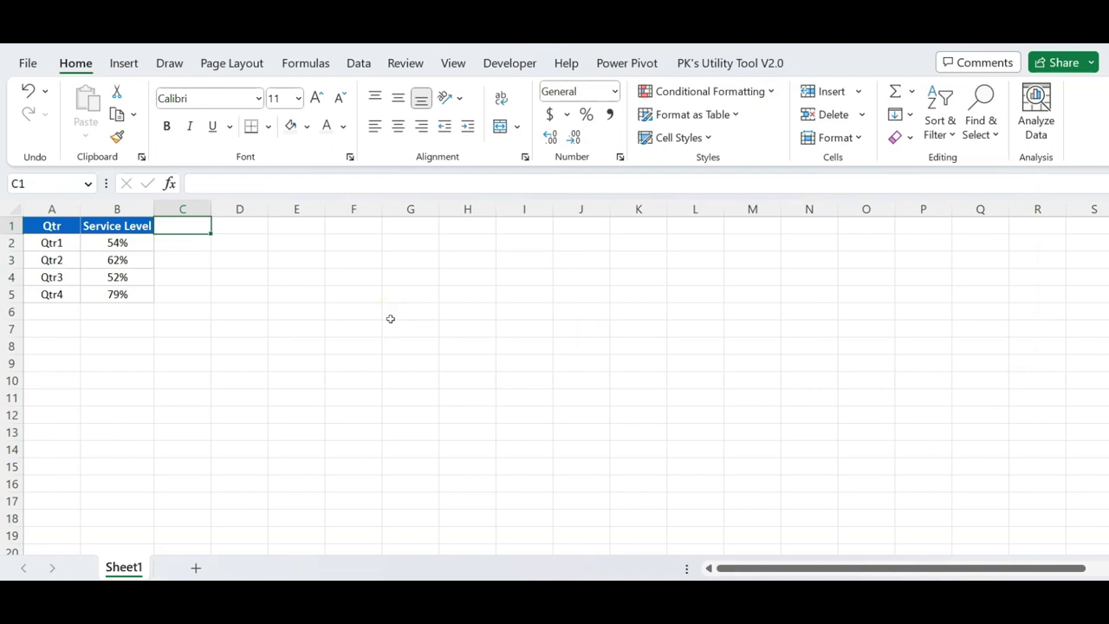
{"action": "key", "text": "F2"}
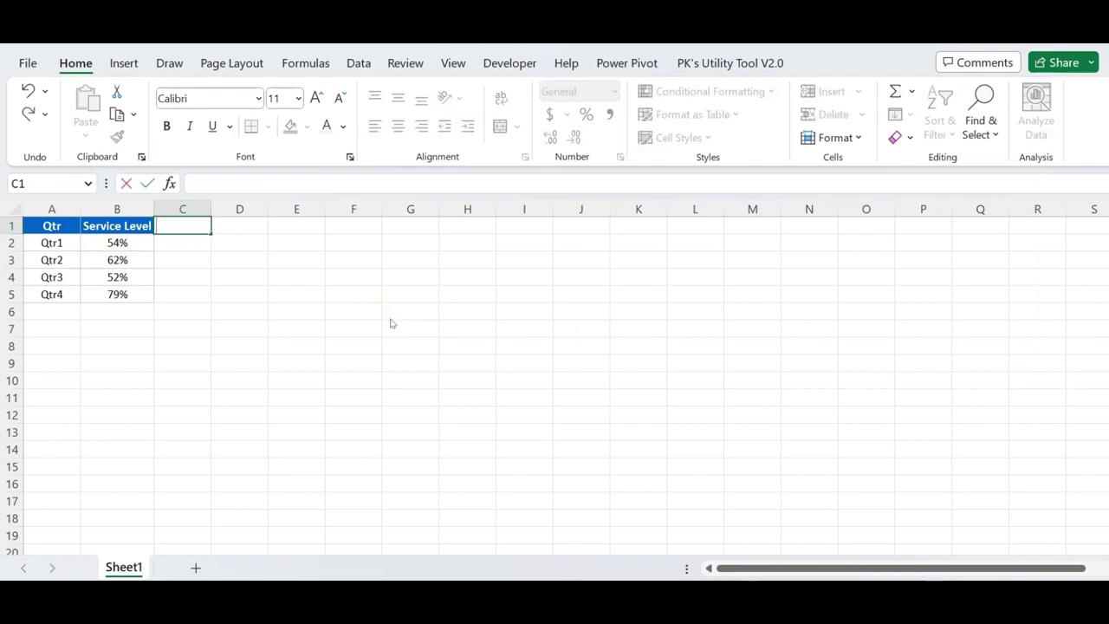
{"action": "type", "text": "Blank"}
{"action": "key", "text": "Tab"}
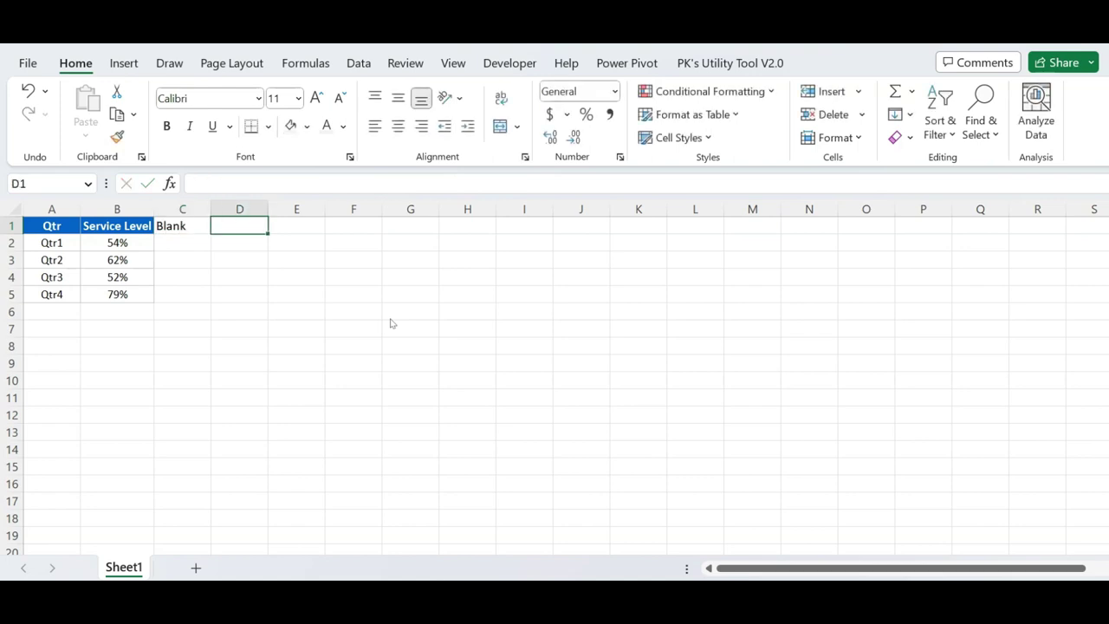
{"action": "type", "text": "Lower Cap"}
{"action": "key", "text": "Tab"}
{"action": "type", "text": "Up"}
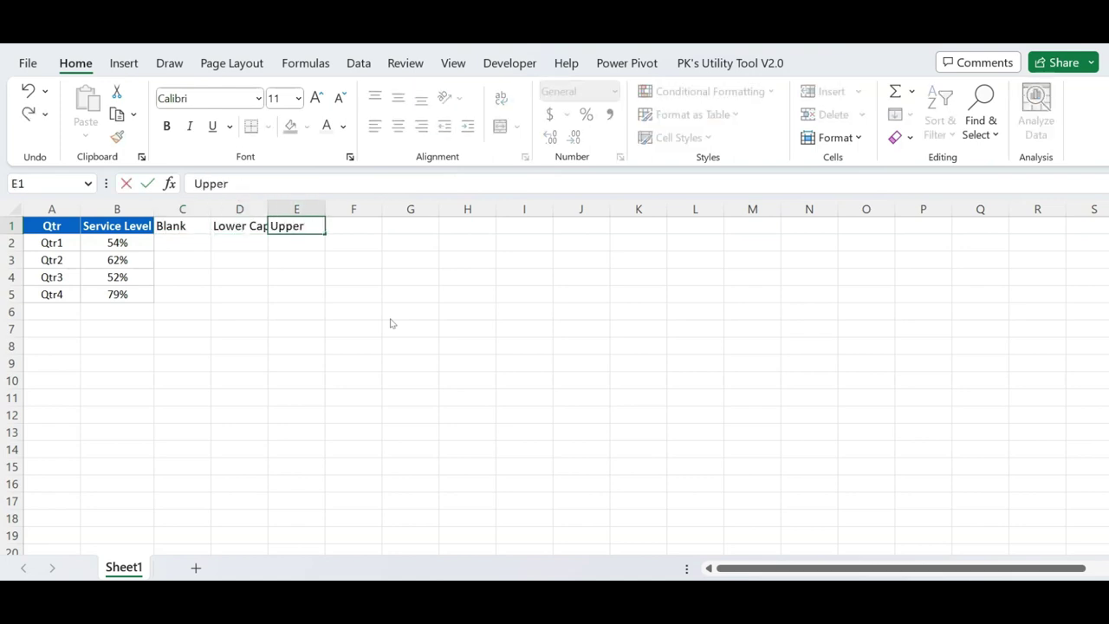
{"action": "type", "text": "p"}
{"action": "key", "text": "Tab"}
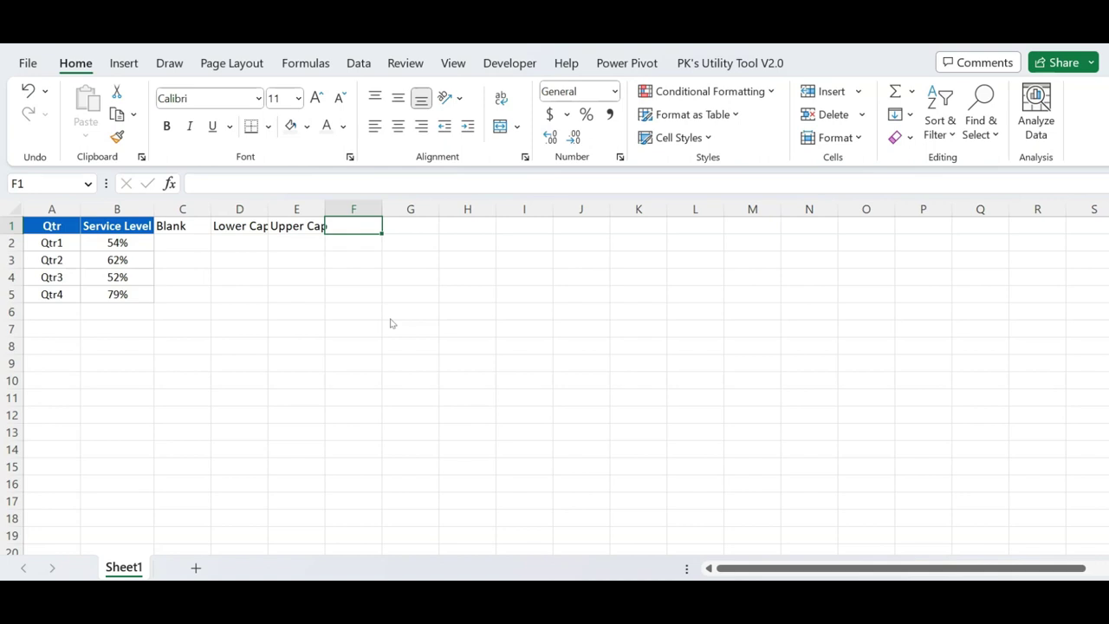
Step: Add the headers Middle Line1 and Middle Line2 in F1 and G1
{"action": "type", "text": "M"}
{"action": "key", "text": "Escape"}
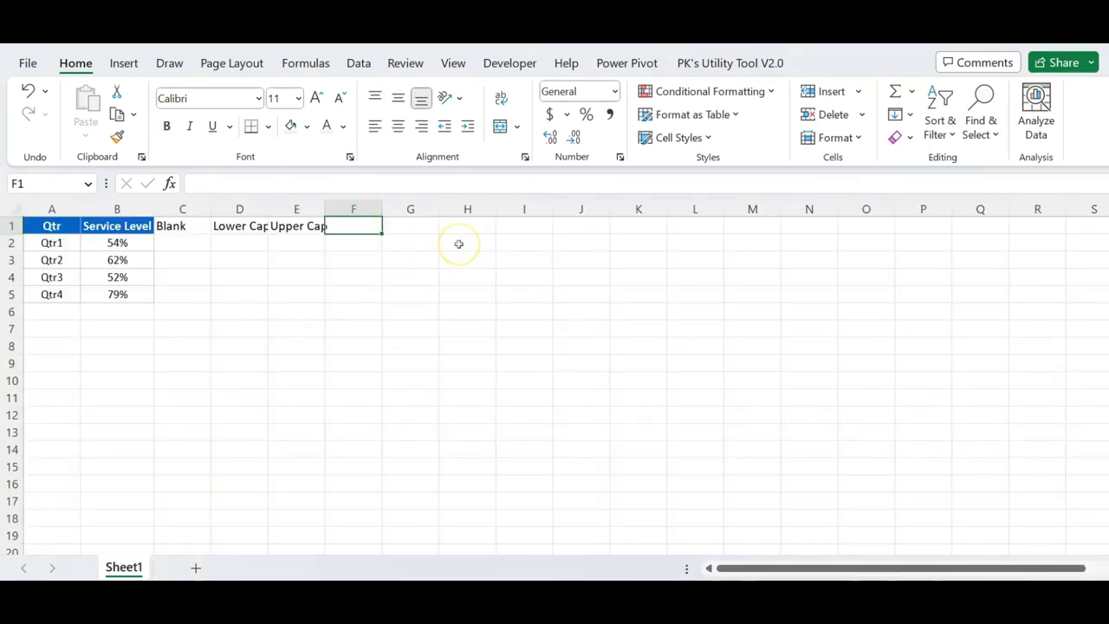
{"action": "type", "text": "M"}
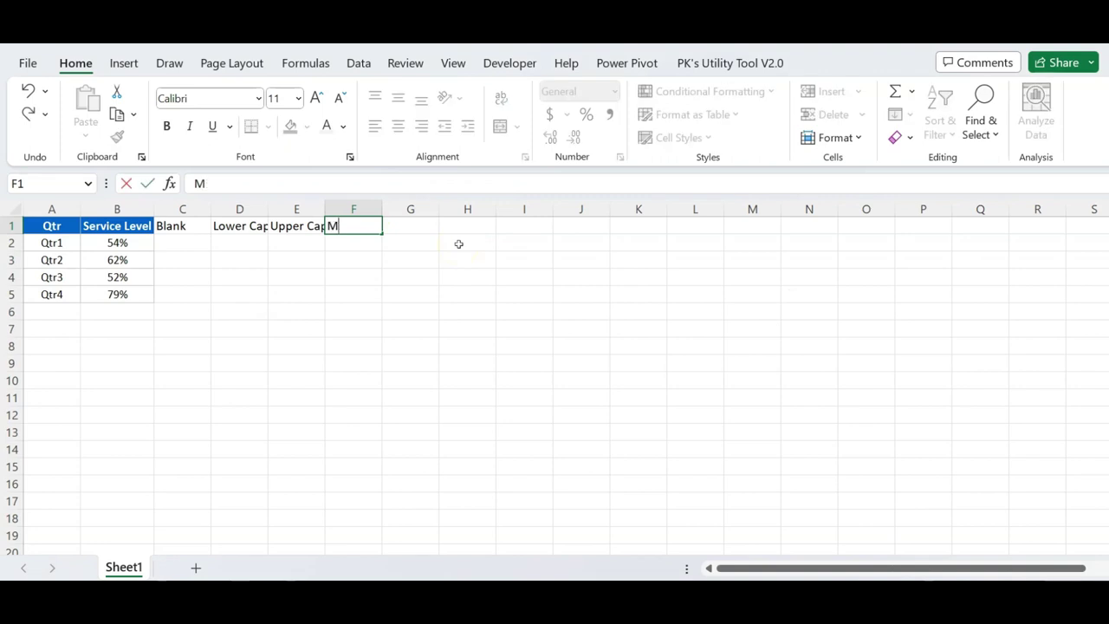
{"action": "type", "text": "1"}
{"action": "key", "text": "Tab"}
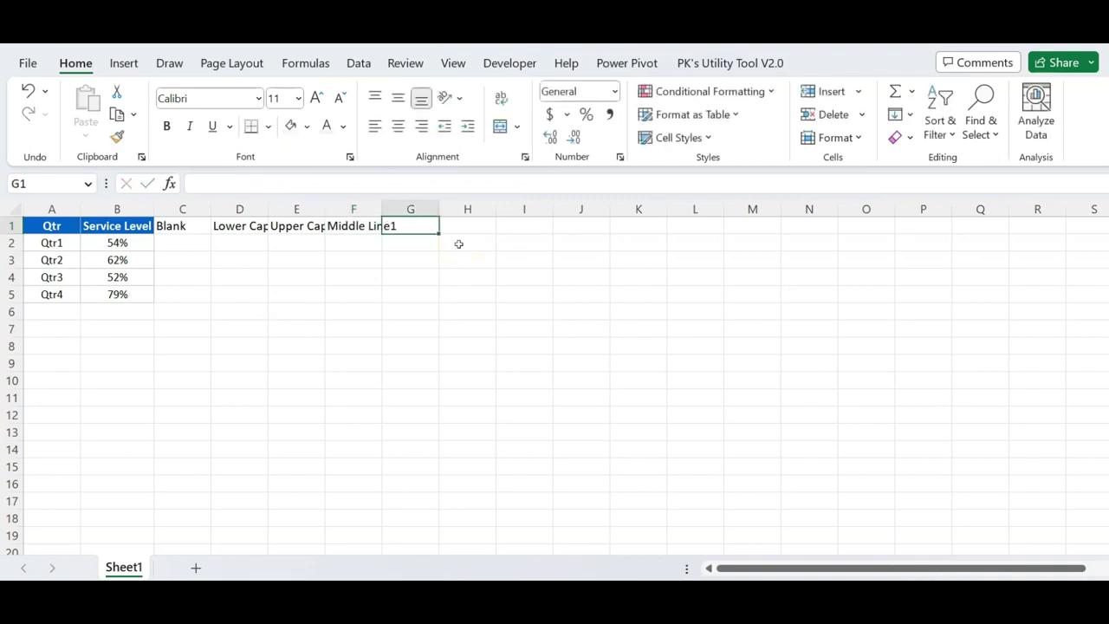
{"action": "key", "text": "ctrl+r"}
{"action": "left_click", "coordinate": [396, 184]}
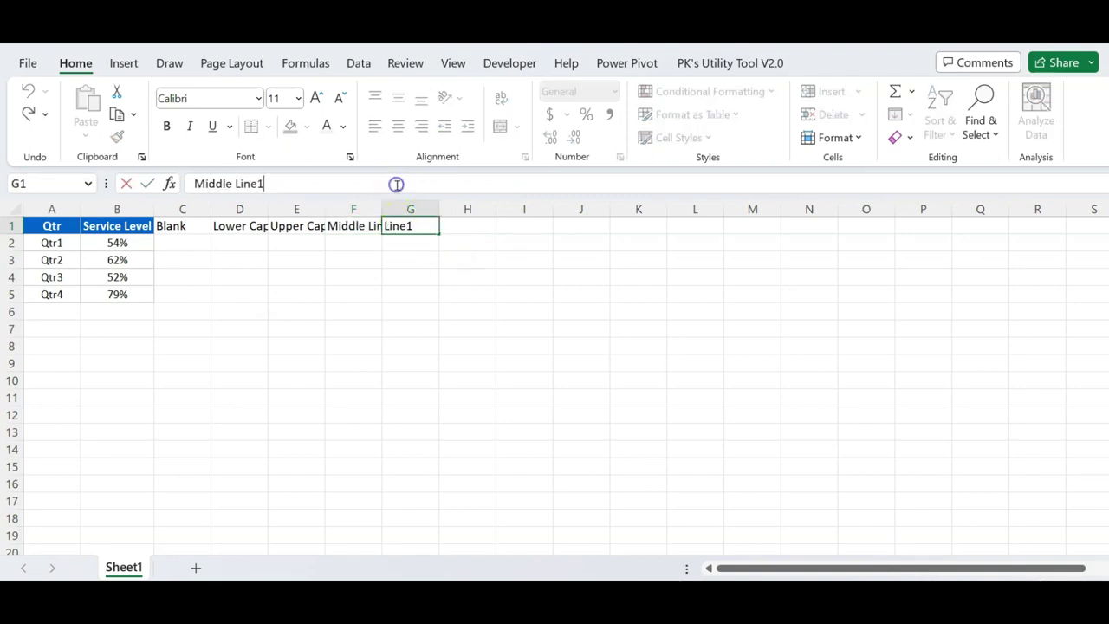
{"action": "type", "text": "2"}
{"action": "key", "text": "Return"}
{"action": "key", "text": "Up"}
{"action": "key", "text": "Left"}
{"action": "key", "text": "Left"}
{"action": "key", "text": "Left"}
{"action": "key", "text": "Left"}
{"action": "key", "text": "Down"}
Step: Fill the Blank column C2:C5 with a formula referencing each quarter's service level
{"action": "type", "text": "="}
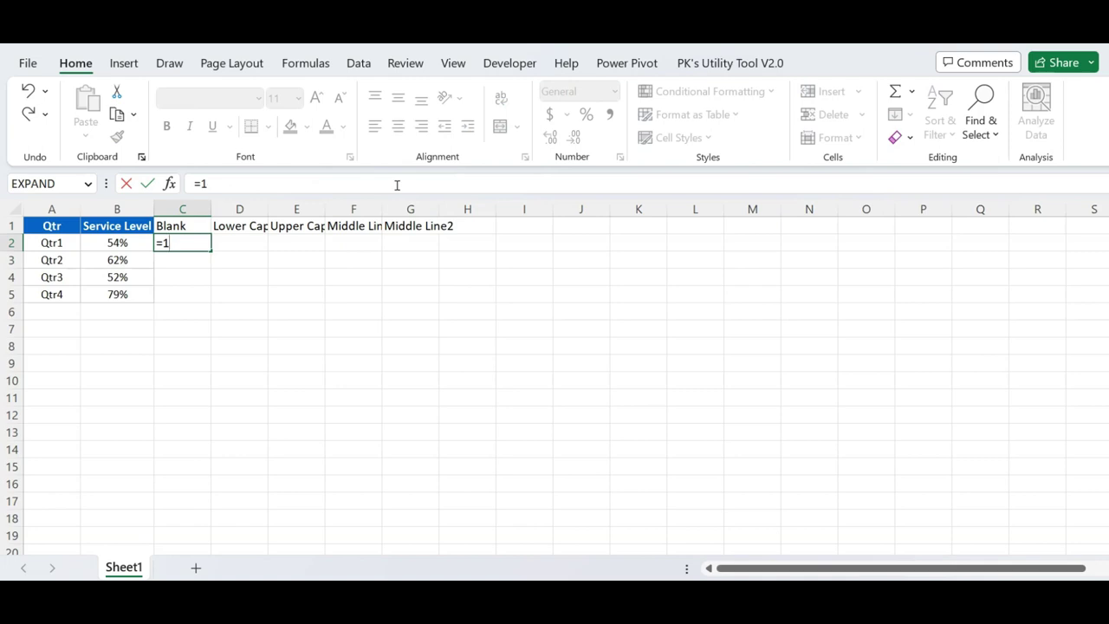
{"action": "key", "text": "Left"}
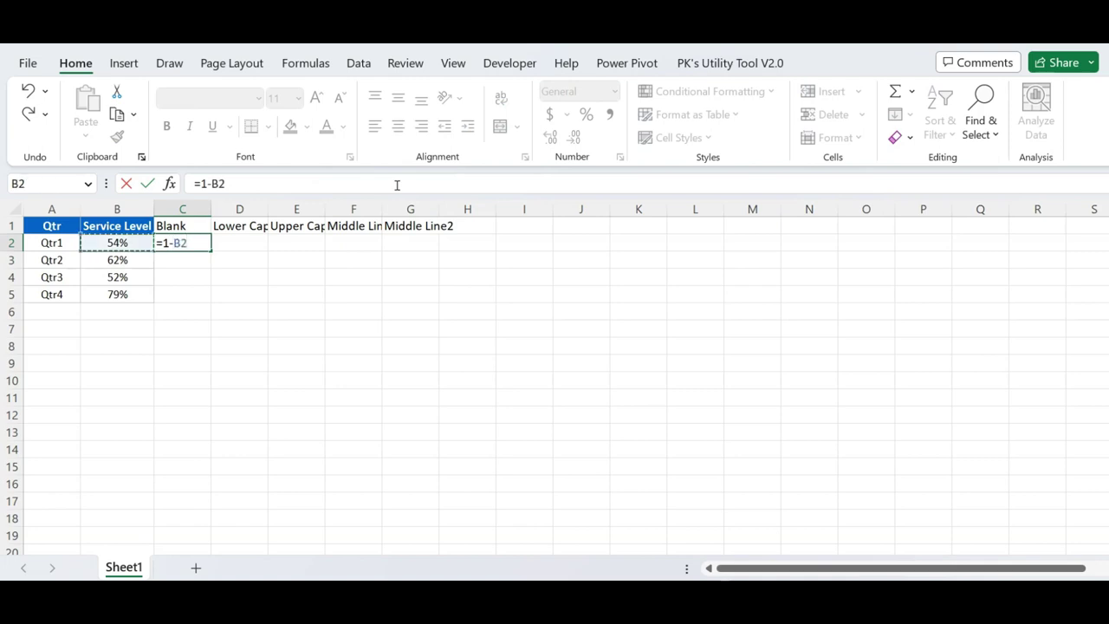
{"action": "key", "text": "Return"}
{"action": "key", "text": "Up"}
{"action": "key", "text": "Left"}
{"action": "key", "text": "ctrl+Down"}
{"action": "key", "text": "Right"}
{"action": "key", "text": "ctrl+shift+Up"}
{"action": "key", "text": "ctrl+d"}
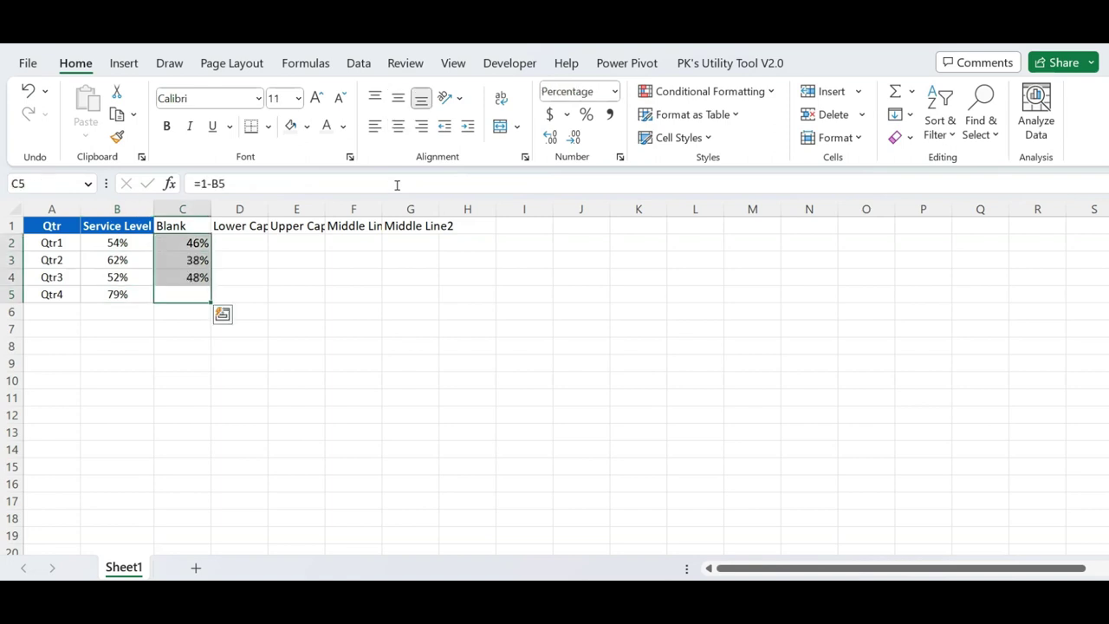
{"action": "key", "text": "Up"}
{"action": "key", "text": "Up"}
{"action": "key", "text": "Up"}
{"action": "key", "text": "Right"}
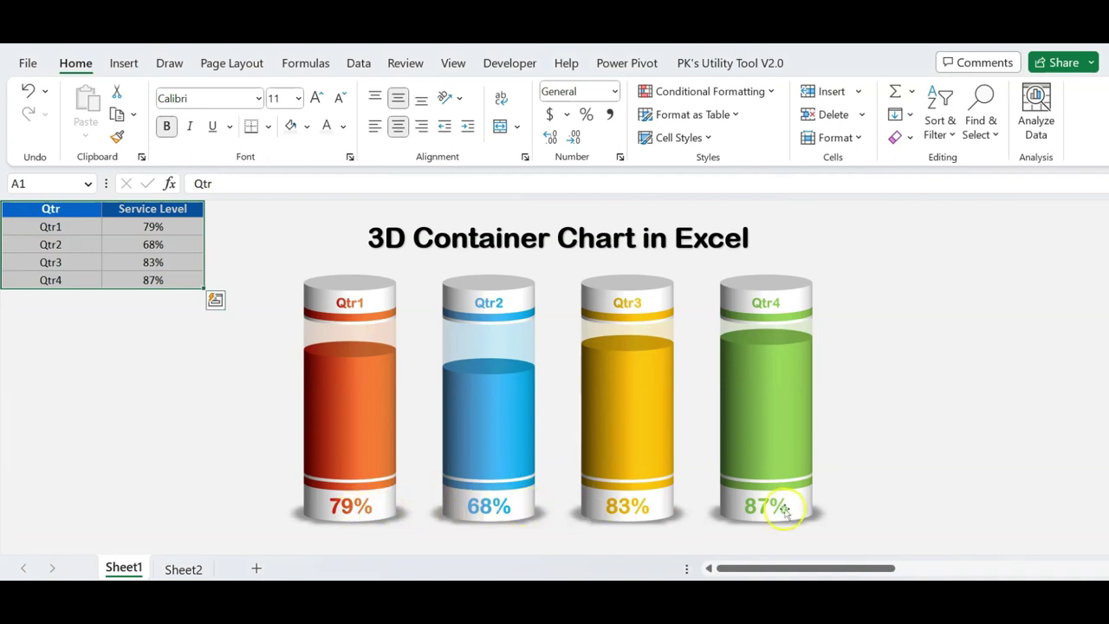
Step: Fill the Lower Cap column D2:D5 with 20%
{"action": "key", "text": "alt+Tab"}
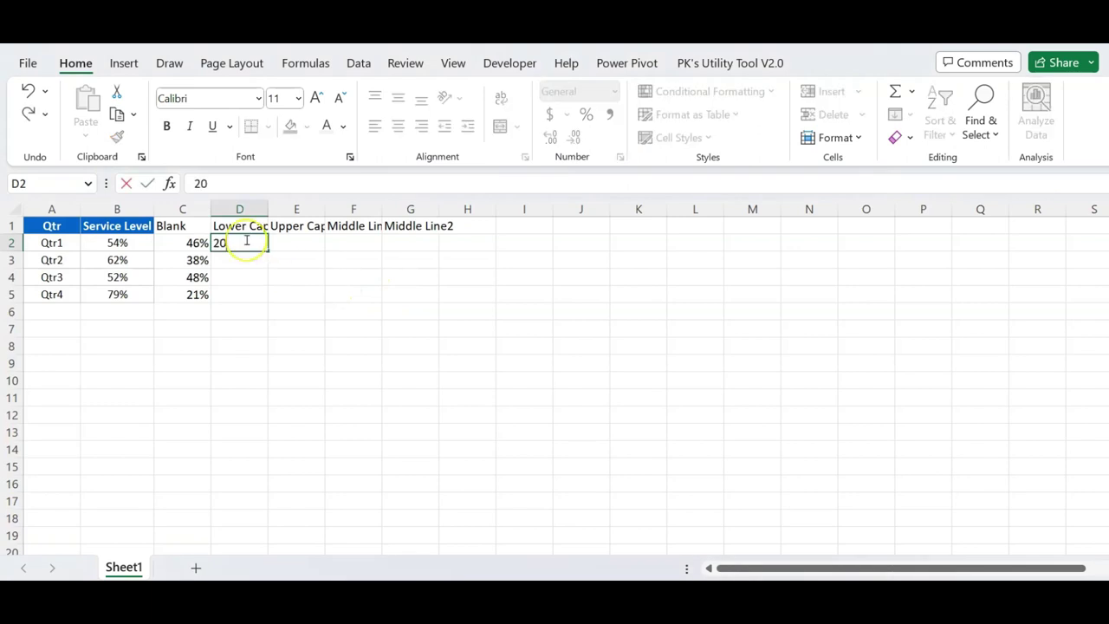
{"action": "key", "text": "Return"}
{"action": "left_click", "coordinate": [182, 260]}
{"action": "left_click_drag", "start_coordinate": [239, 294], "coordinate": [247, 242]}
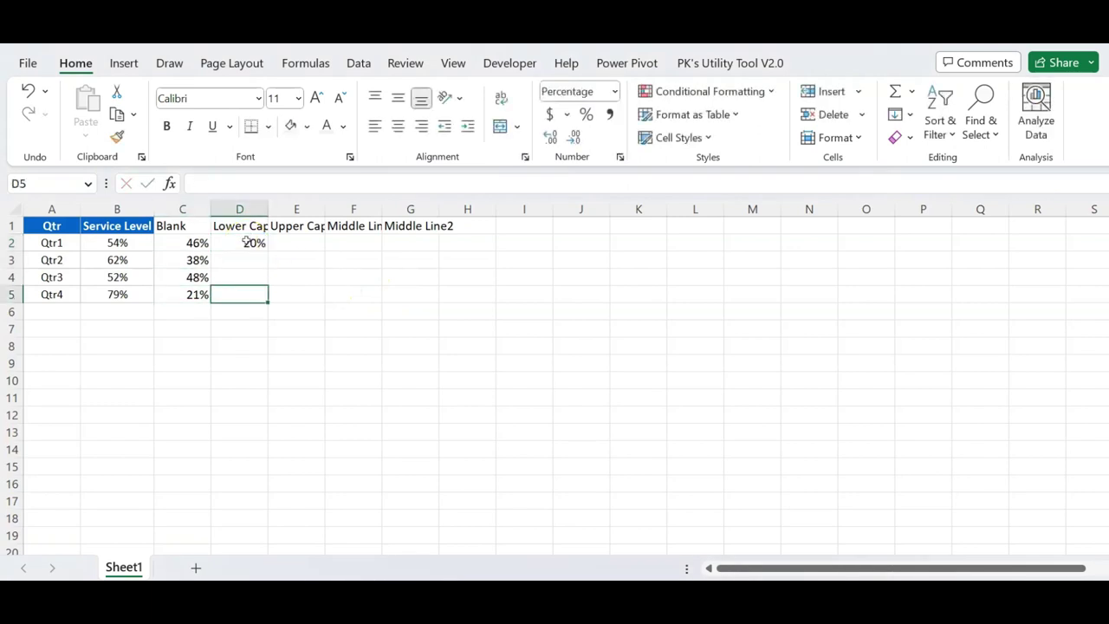
{"action": "key", "text": "ctrl+d"}
{"action": "key", "text": "Down"}
{"action": "key", "text": "Down"}
{"action": "key", "text": "Up"}
{"action": "key", "text": "Up"}
{"action": "key", "text": "Up"}
{"action": "key", "text": "Right"}
{"action": "key", "text": "Down"}
{"action": "key", "text": "Up"}
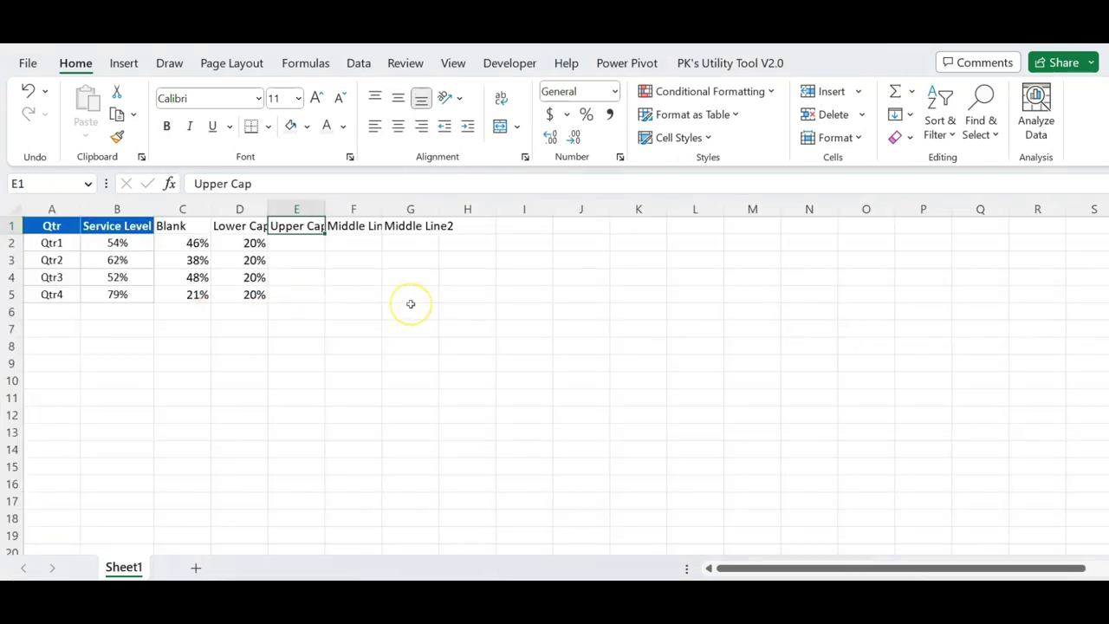
Step: Fill the Upper Cap column E2:E5 with 15%
{"action": "key", "text": "Return"}
{"action": "type", "text": "15"}
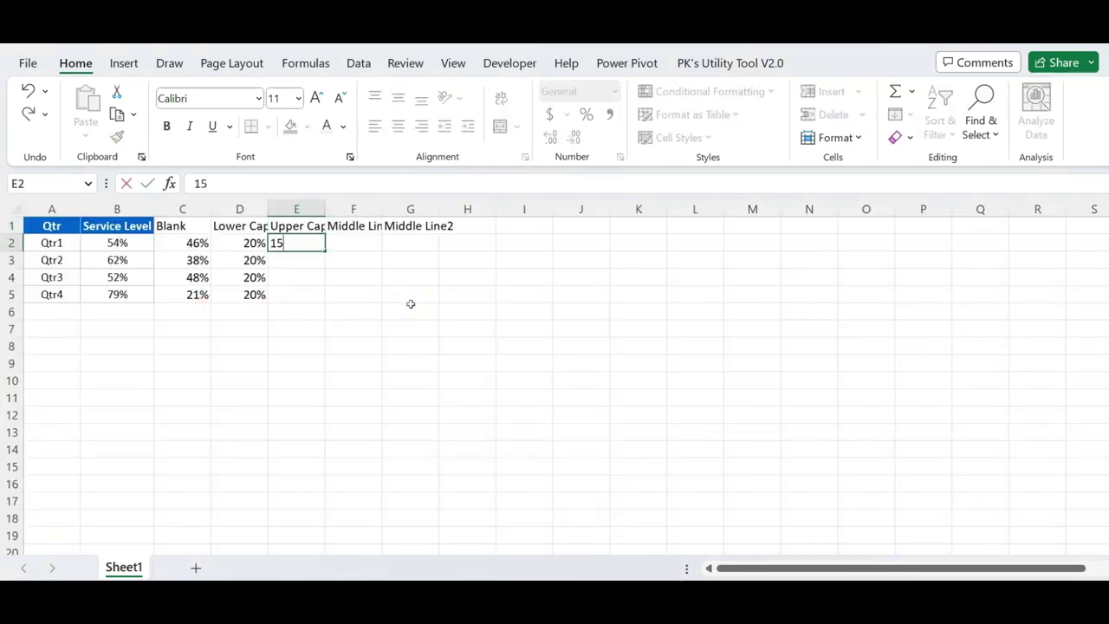
{"action": "key", "text": "Return"}
{"action": "key", "text": "Left"}
{"action": "key", "text": "Down"}
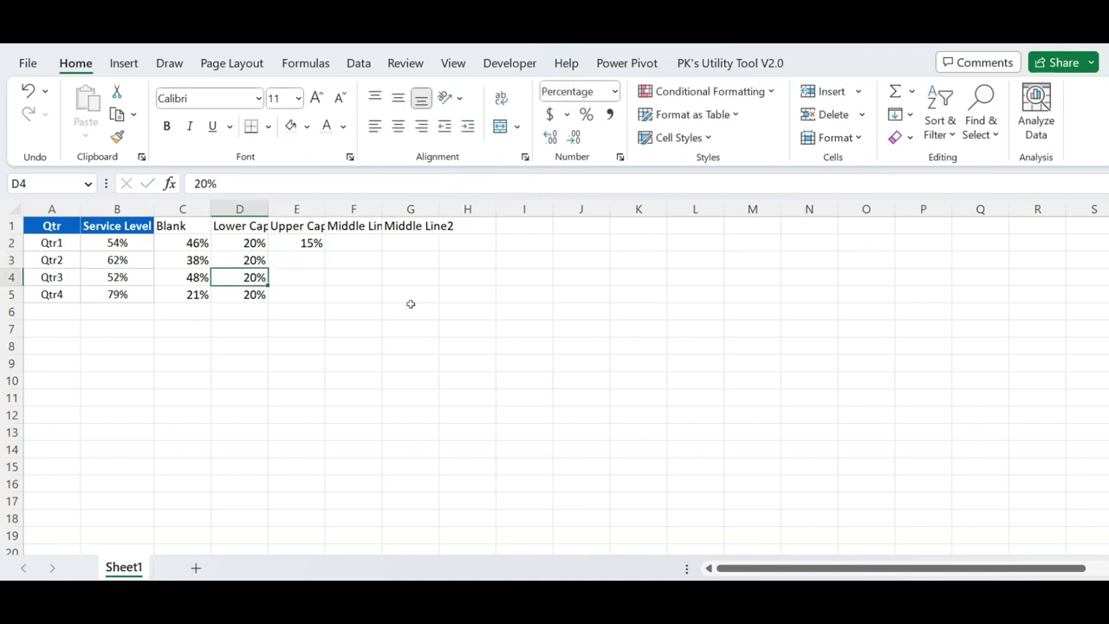
{"action": "key", "text": "Right"}
{"action": "key", "text": "Down"}
{"action": "key", "text": "ctrl+shift+Up"}
{"action": "key", "text": "ctrl+d"}
{"action": "key", "text": "Up"}
{"action": "key", "text": "Up"}
{"action": "key", "text": "Up"}
Step: Fill Middle Line1 with 5% and Middle Line2 with 2% for all four quarters
{"action": "key", "text": "Right"}
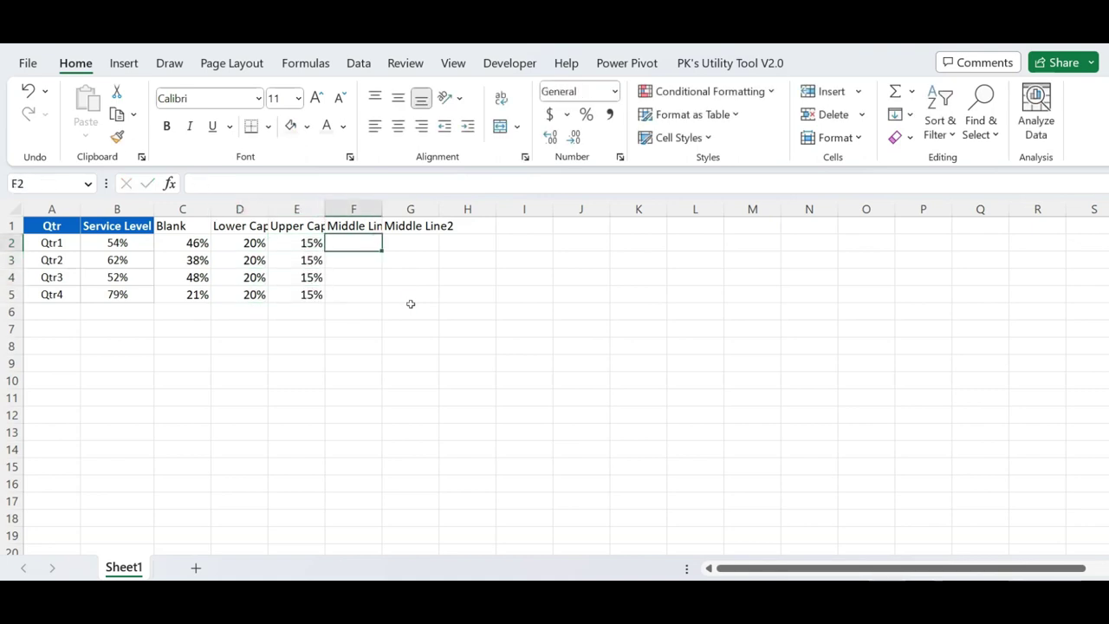
{"action": "type", "text": "5"}
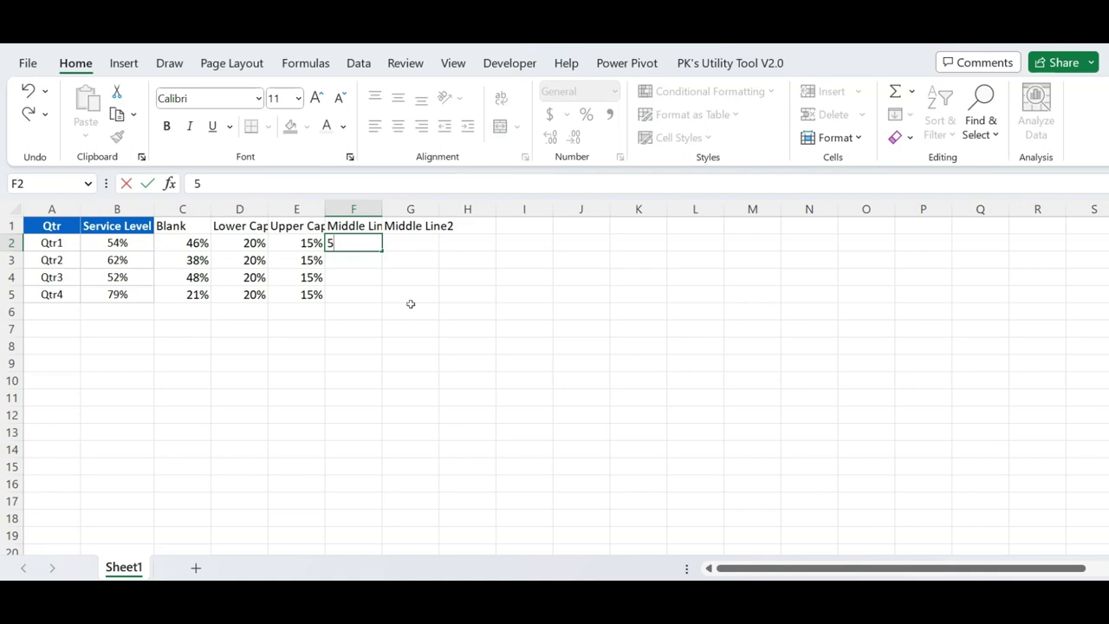
{"action": "key", "text": "Return"}
{"action": "key", "text": "Up"}
{"action": "key", "text": "Right"}
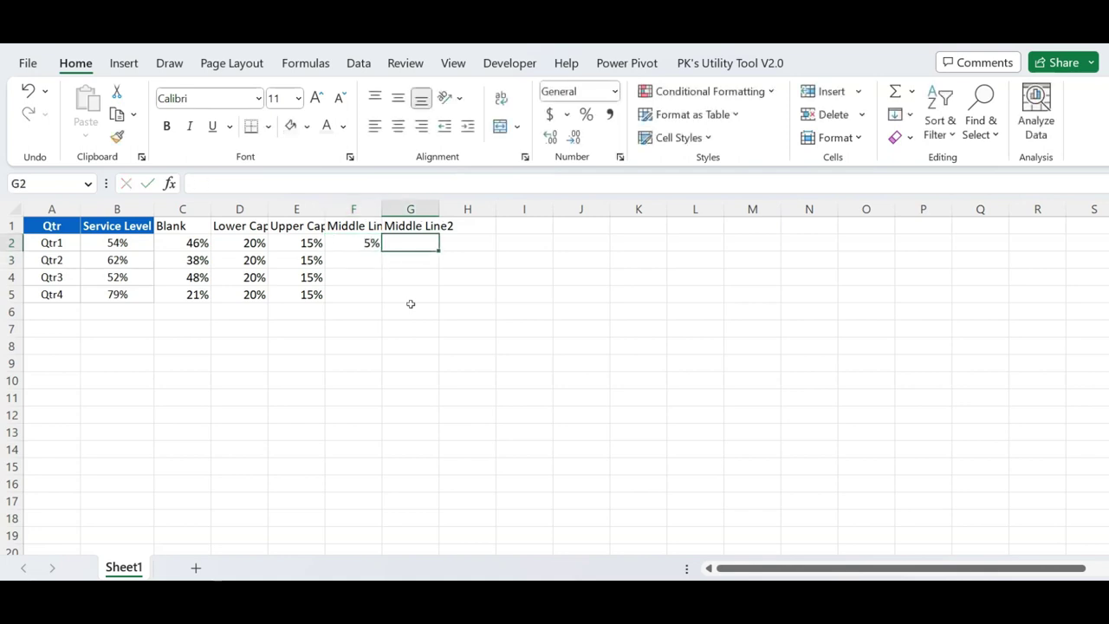
{"action": "type", "text": "2"}
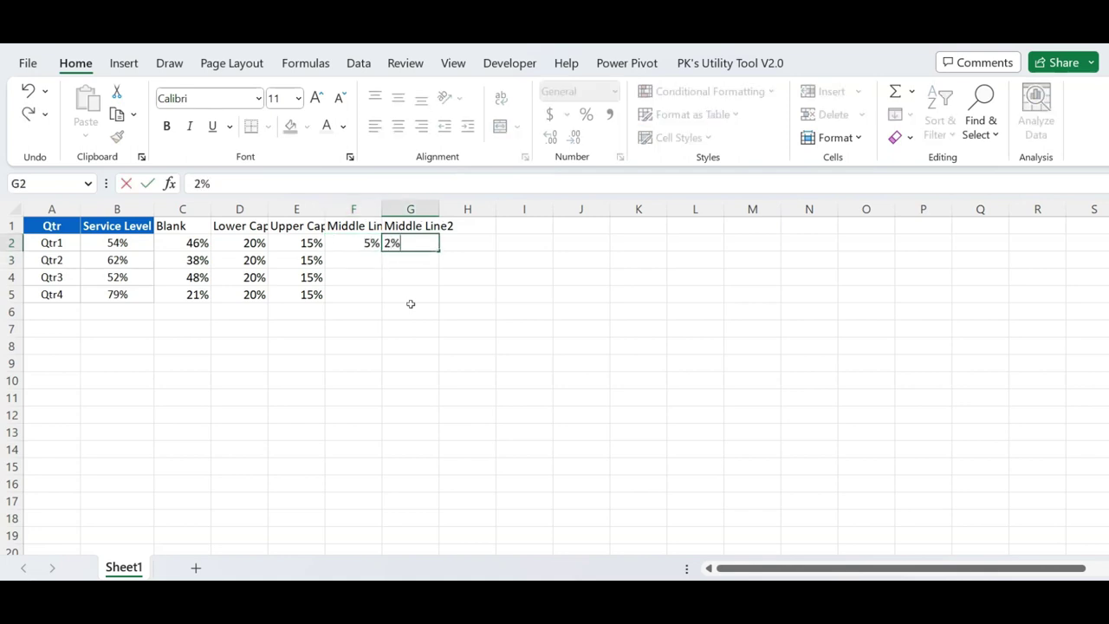
{"action": "key", "text": "Return"}
{"action": "key", "text": "Left"}
{"action": "key", "text": "Left"}
{"action": "key", "text": "Down"}
{"action": "key", "text": "Down"}
{"action": "key", "text": "Right"}
{"action": "key", "text": "shift+Right"}
{"action": "key", "text": "shift+Up"}
{"action": "key", "text": "shift+Up"}
{"action": "key", "text": "shift+Up"}
{"action": "key", "text": "ctrl+d"}
Step: Select the whole columns from Blank through Middle Line2
{"action": "key", "text": "Up"}
{"action": "key", "text": "Left"}
{"action": "key", "text": "Left"}
{"action": "key", "text": "Left"}
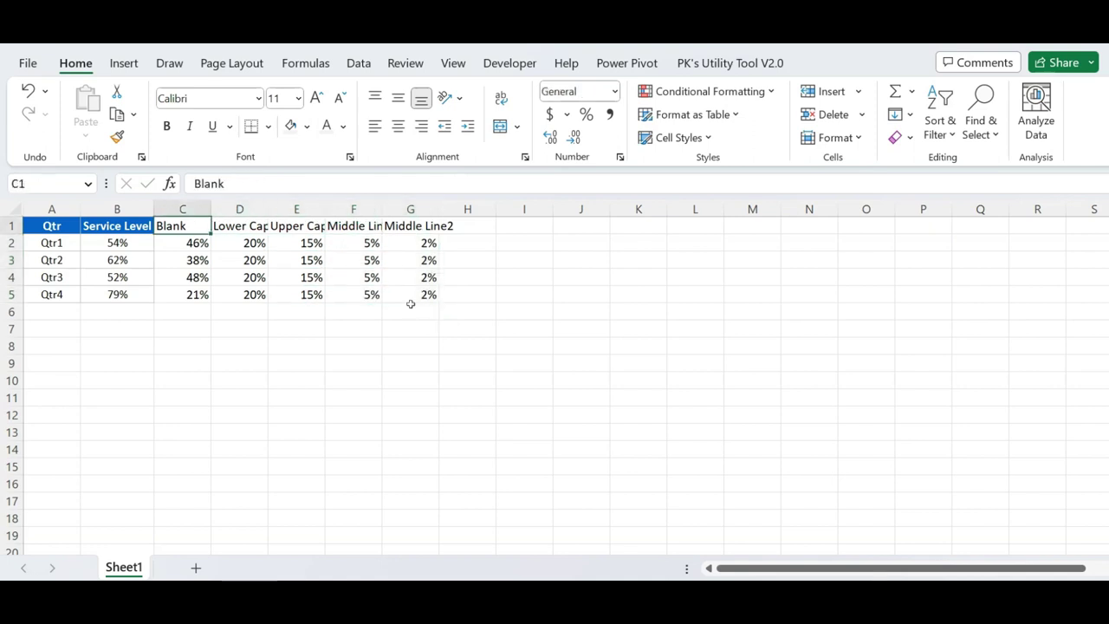
{"action": "key", "text": "ctrl+shift+Right"}
{"action": "key", "text": "ctrl+shift+Down"}
{"action": "key", "text": "ctrl+shift+Up"}
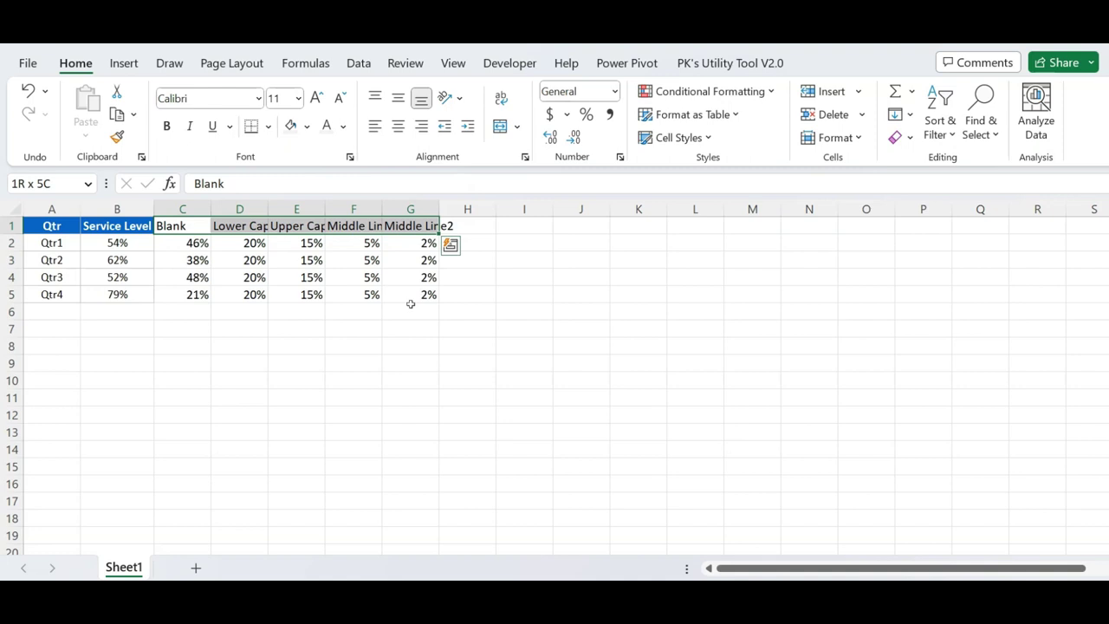
{"action": "key", "text": "ctrl+shift+Down"}
{"action": "key", "text": "ctrl+shift+Down"}
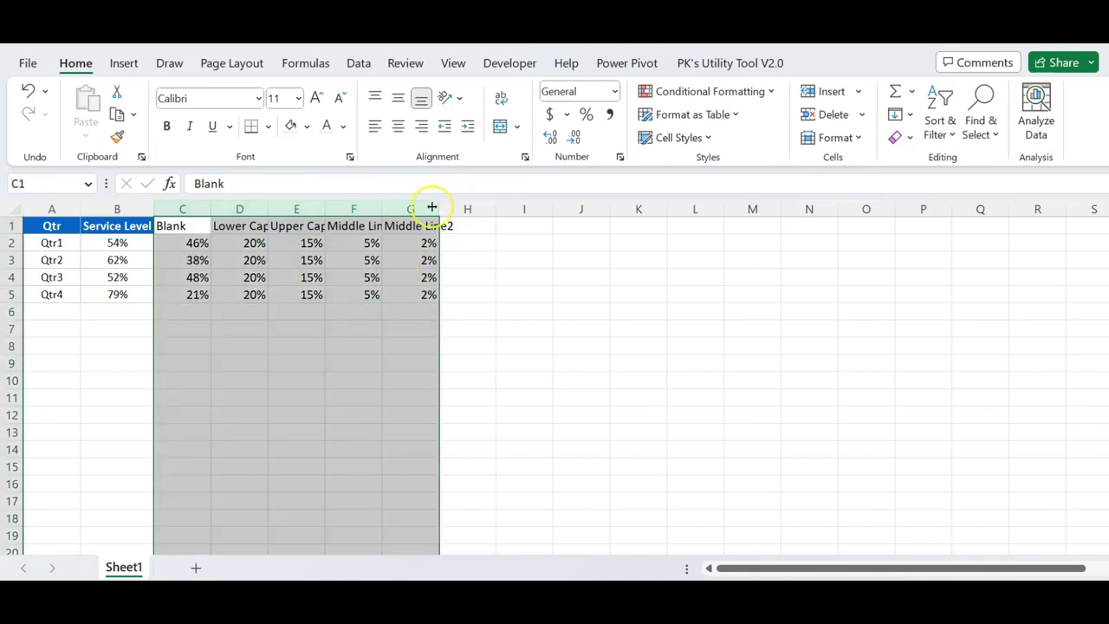
Step: Widen columns C to G and column B so all headers show in full
{"action": "left_click_drag", "start_coordinate": [432, 207], "coordinate": [454, 208]}
{"action": "left_click", "coordinate": [622, 328]}
{"action": "left_click_drag", "start_coordinate": [154, 209], "coordinate": [164, 209]}
Step: Insert a 3-D Stacked Column chart of A1:G5 and place it, widened, beside the table
{"action": "left_click_drag", "start_coordinate": [52, 226], "coordinate": [522, 289]}
{"action": "left_click", "coordinate": [125, 63]}
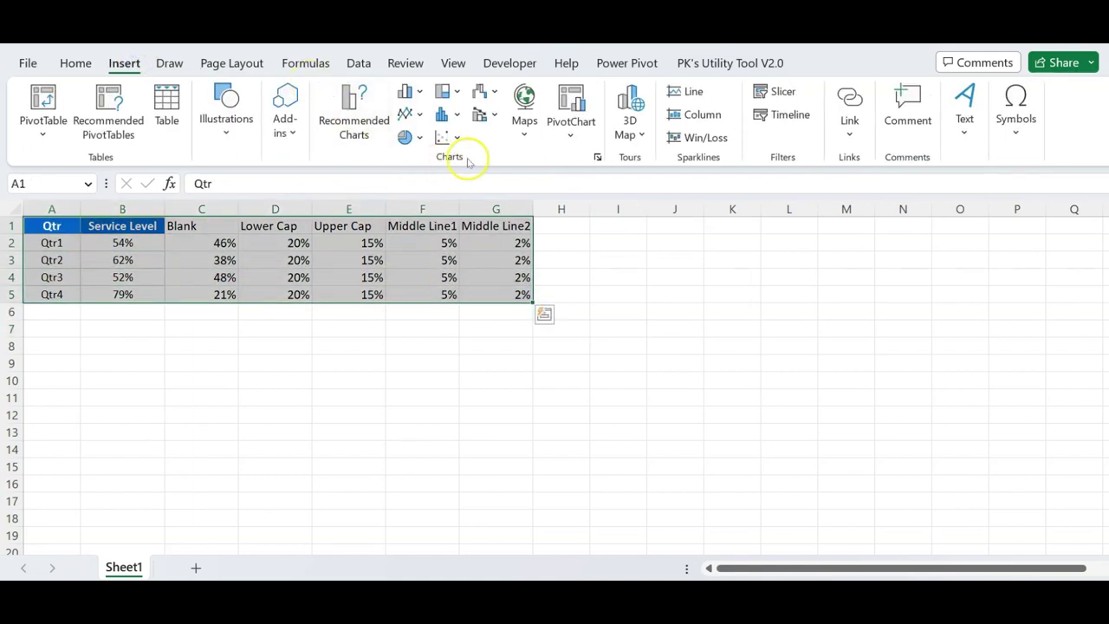
{"action": "left_click", "coordinate": [421, 91]}
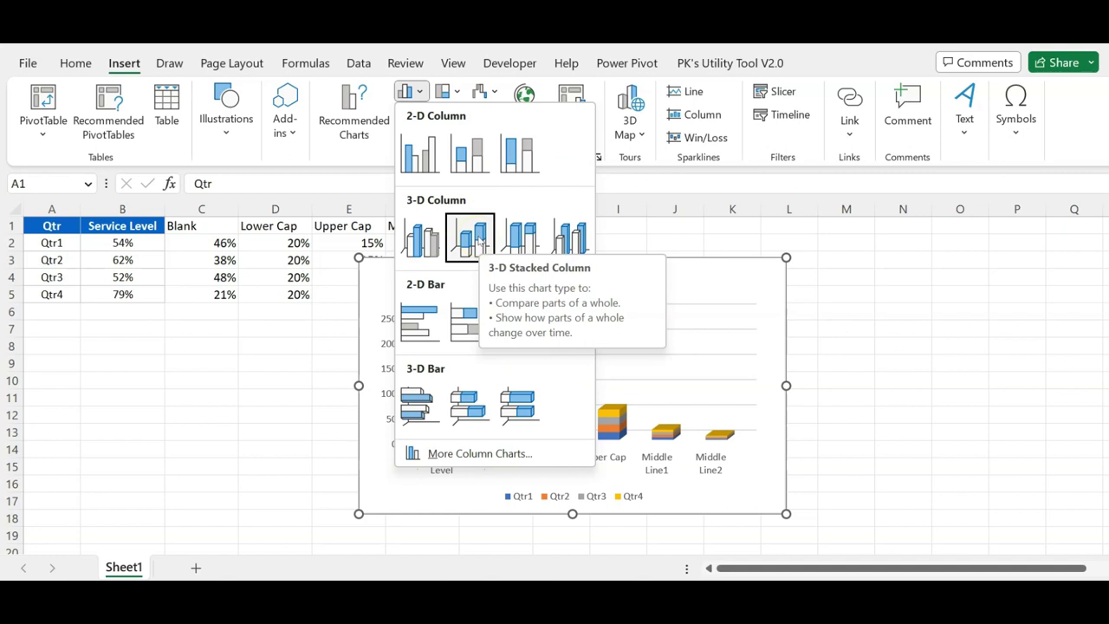
{"action": "left_click", "coordinate": [479, 241]}
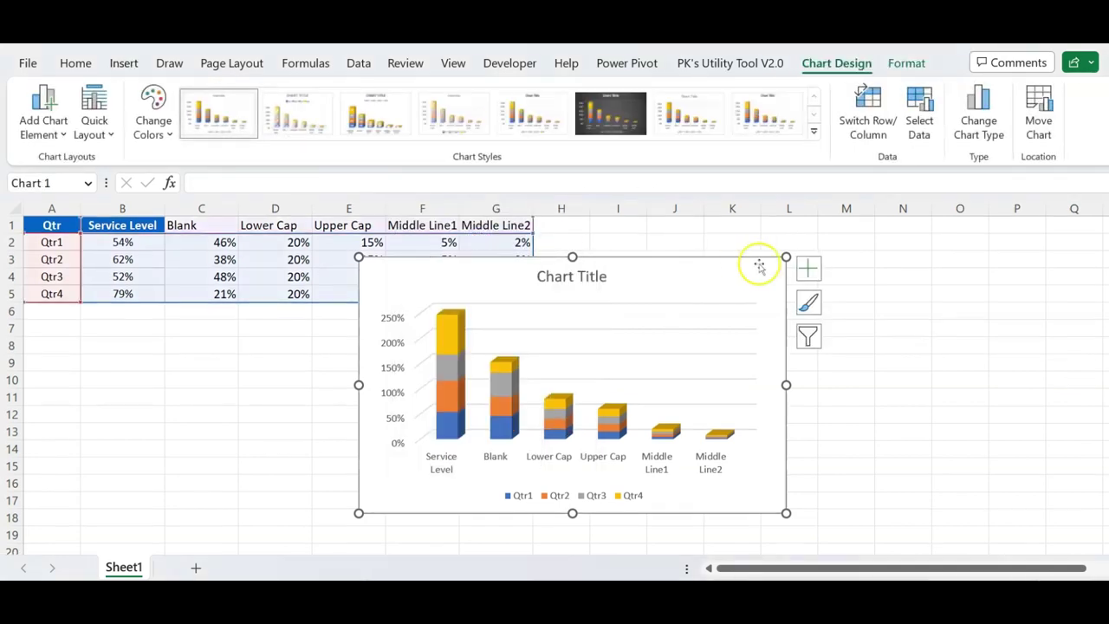
{"action": "left_click_drag", "start_coordinate": [694, 261], "coordinate": [625, 246]}
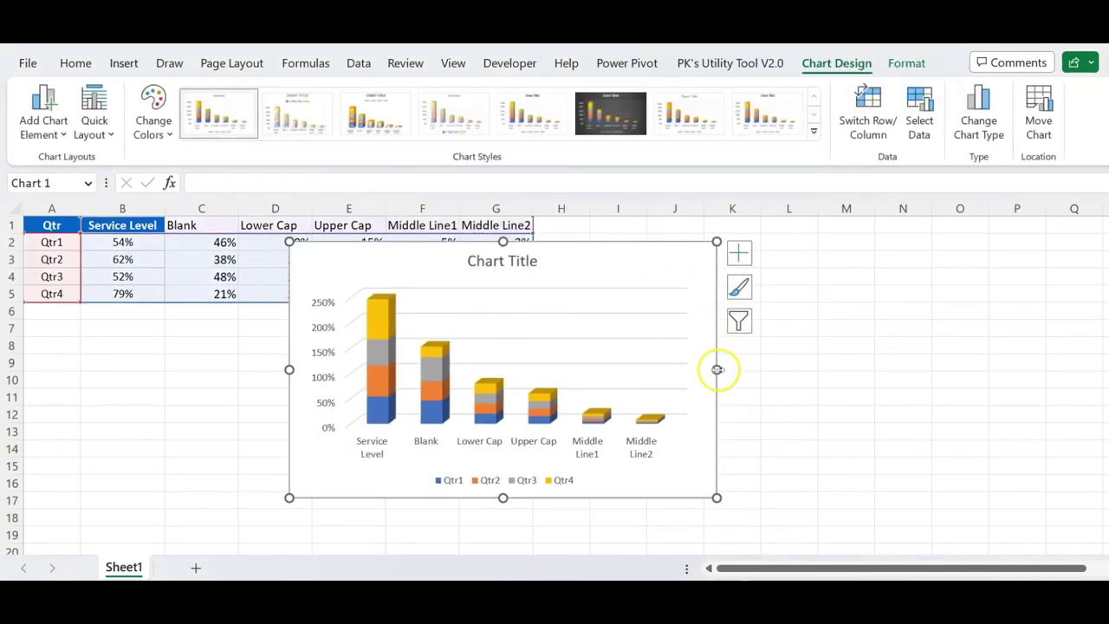
{"action": "left_click_drag", "start_coordinate": [717, 369], "coordinate": [880, 378]}
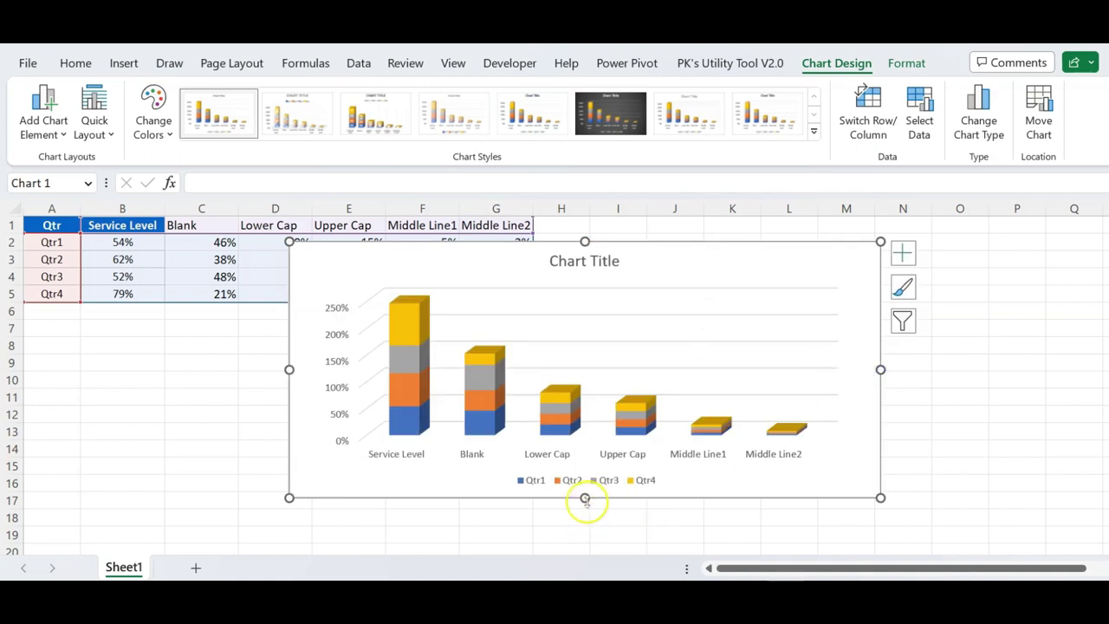
Step: Make the chart taller and use Select Data's Switch Row/Column so Qtr1–Qtr4 become the columns
{"action": "left_click_drag", "start_coordinate": [584, 497], "coordinate": [588, 527]}
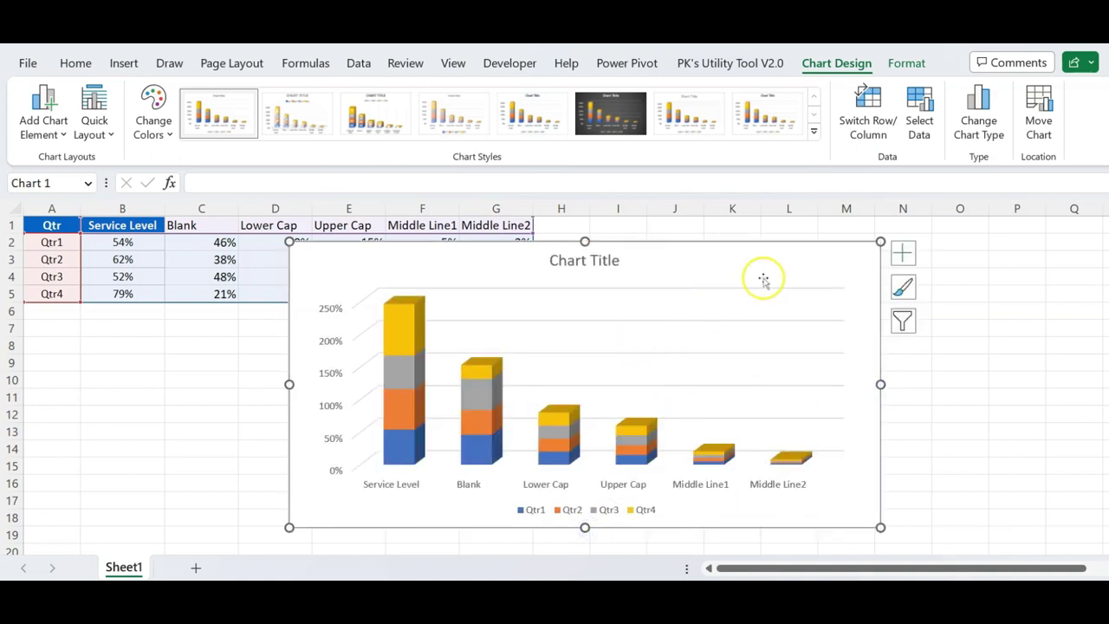
{"action": "left_click", "coordinate": [842, 64]}
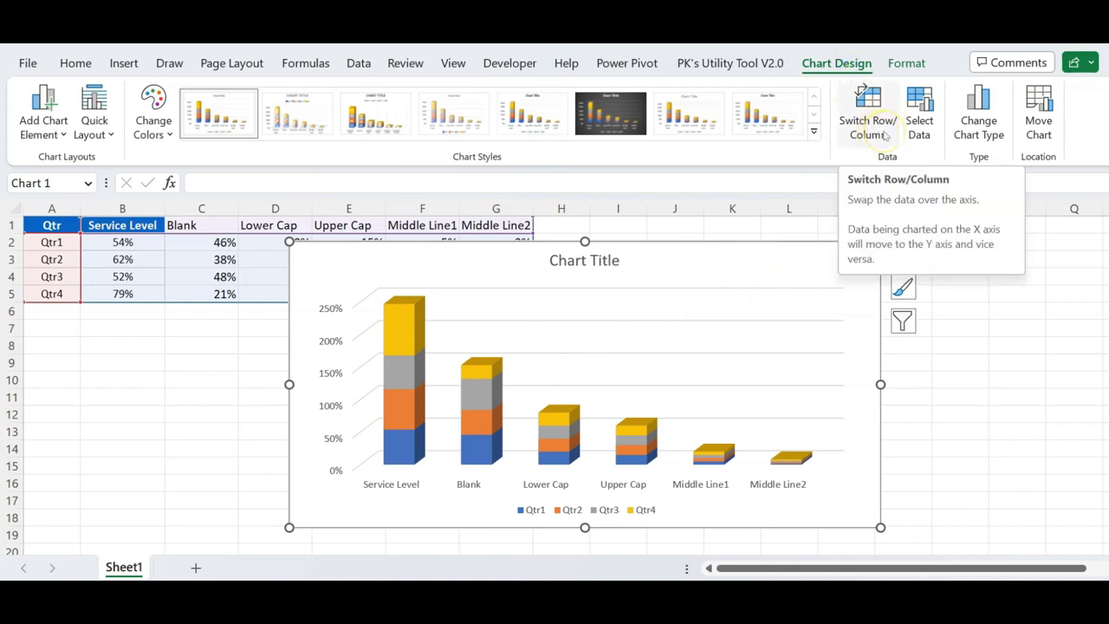
{"action": "right_click", "coordinate": [619, 315]}
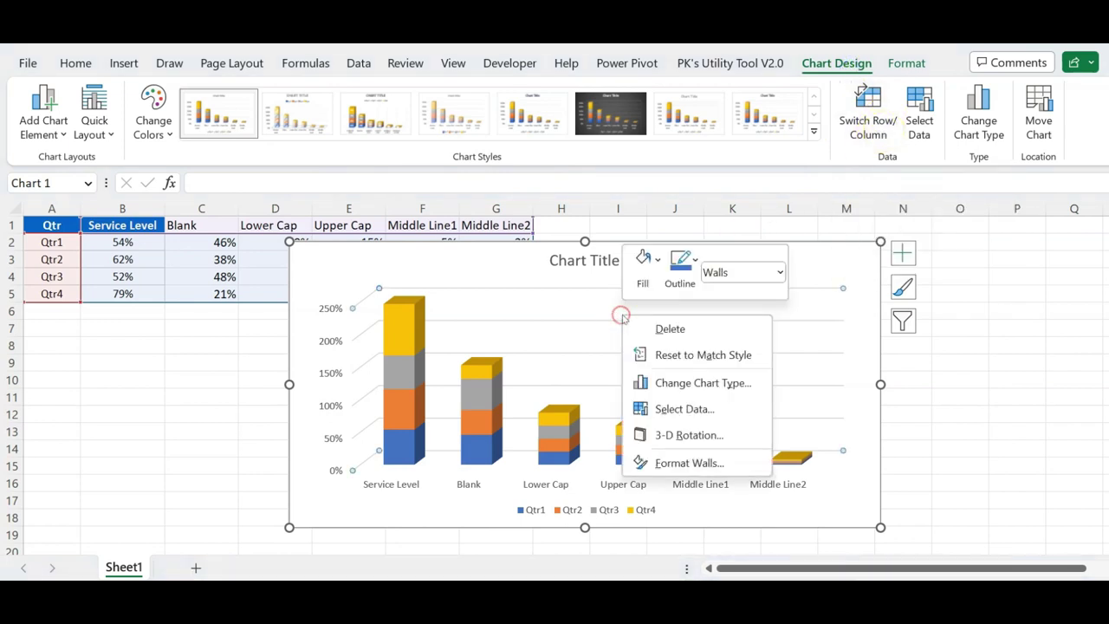
{"action": "left_click", "coordinate": [719, 408]}
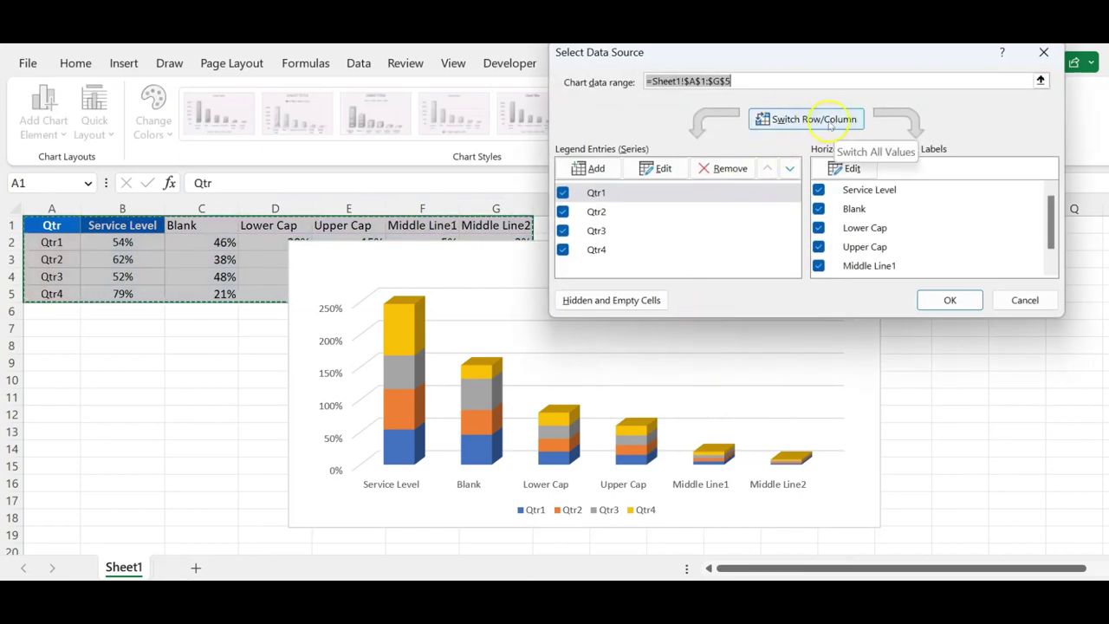
{"action": "left_click", "coordinate": [829, 121]}
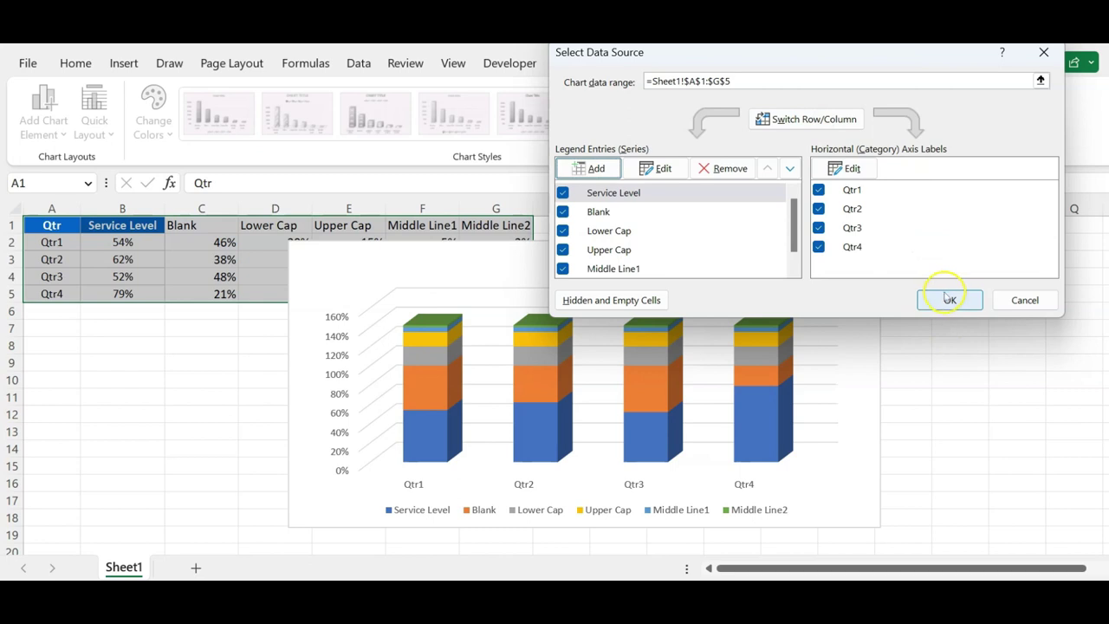
{"action": "left_click", "coordinate": [949, 299]}
{"action": "left_click", "coordinate": [957, 378]}
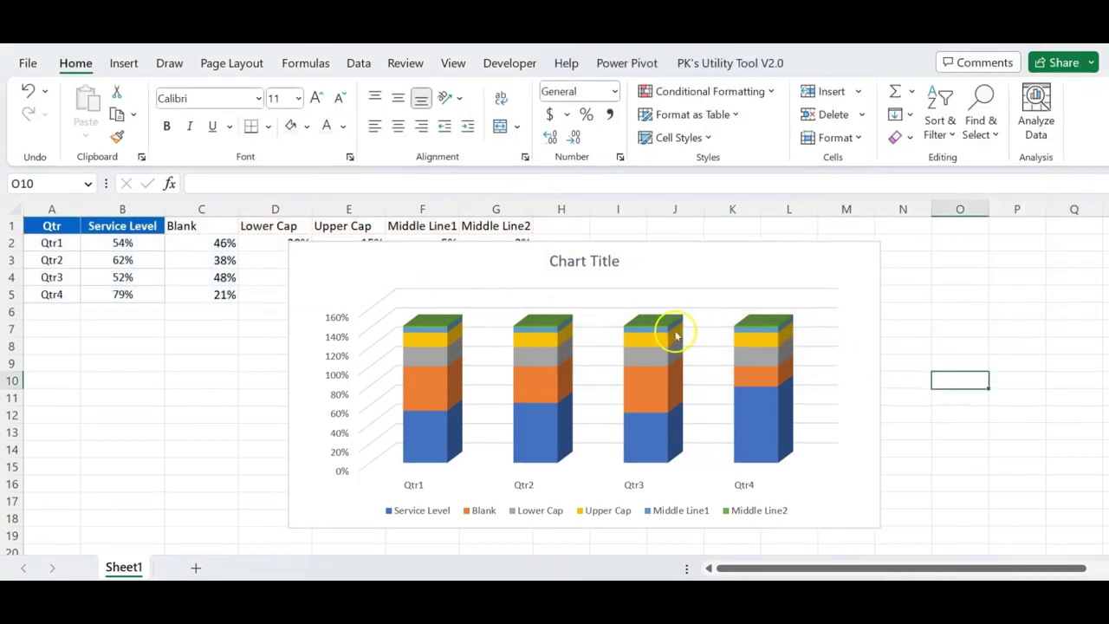
{"action": "mouse_move", "coordinate": [654, 338]}
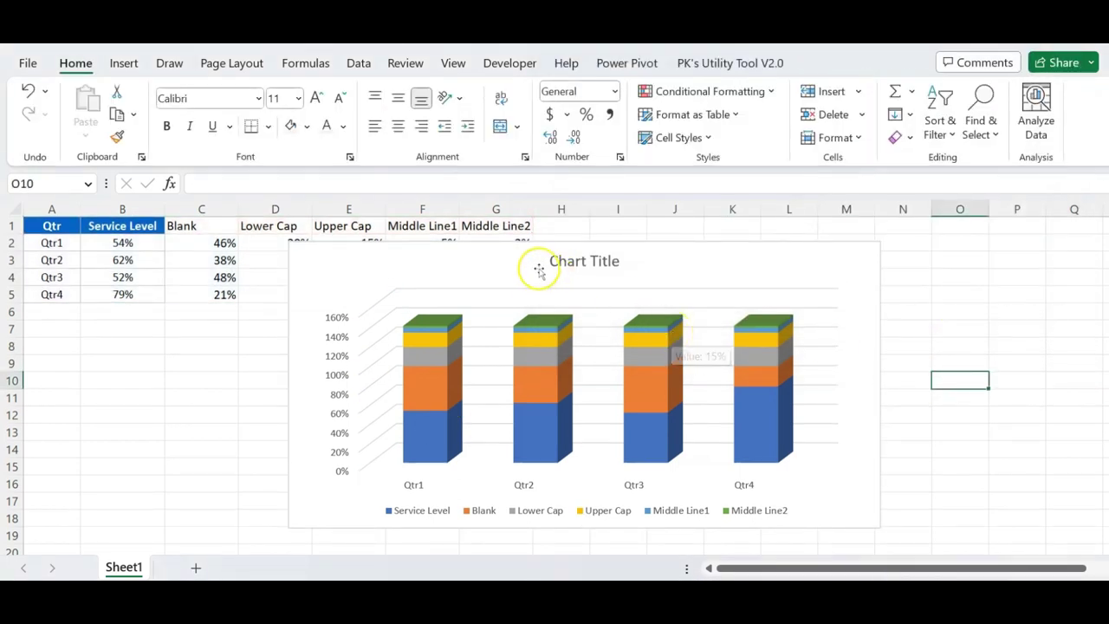
Step: Copy the Middle Line1 and Middle Line2 data F1:G5 and paste it into the chart as two more series
{"action": "left_click_drag", "start_coordinate": [515, 246], "coordinate": [632, 247]}
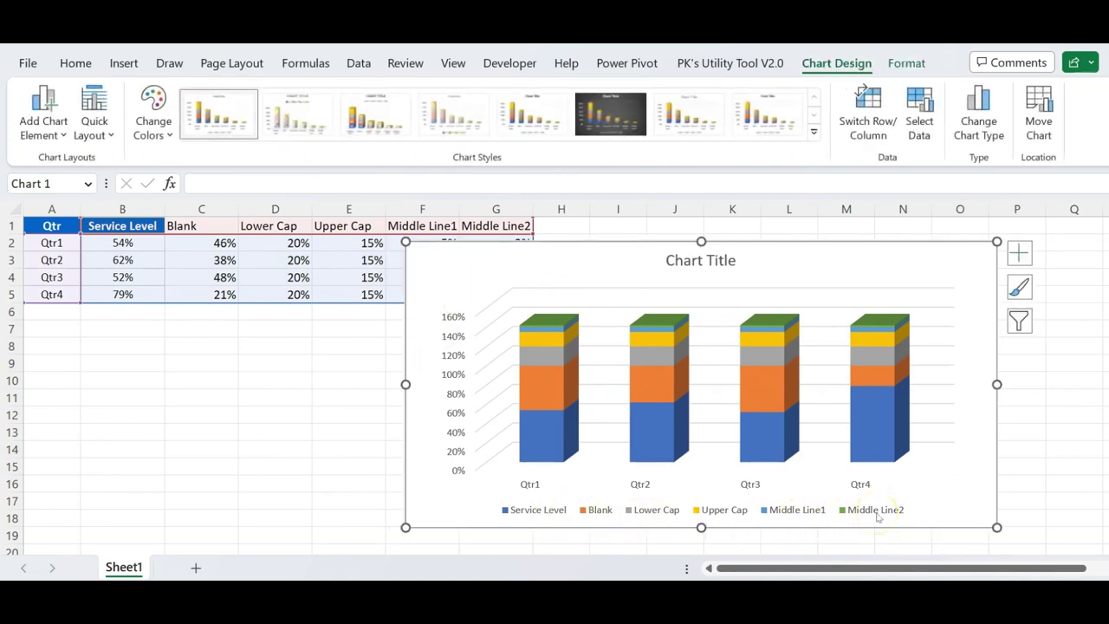
{"action": "left_click", "coordinate": [321, 329]}
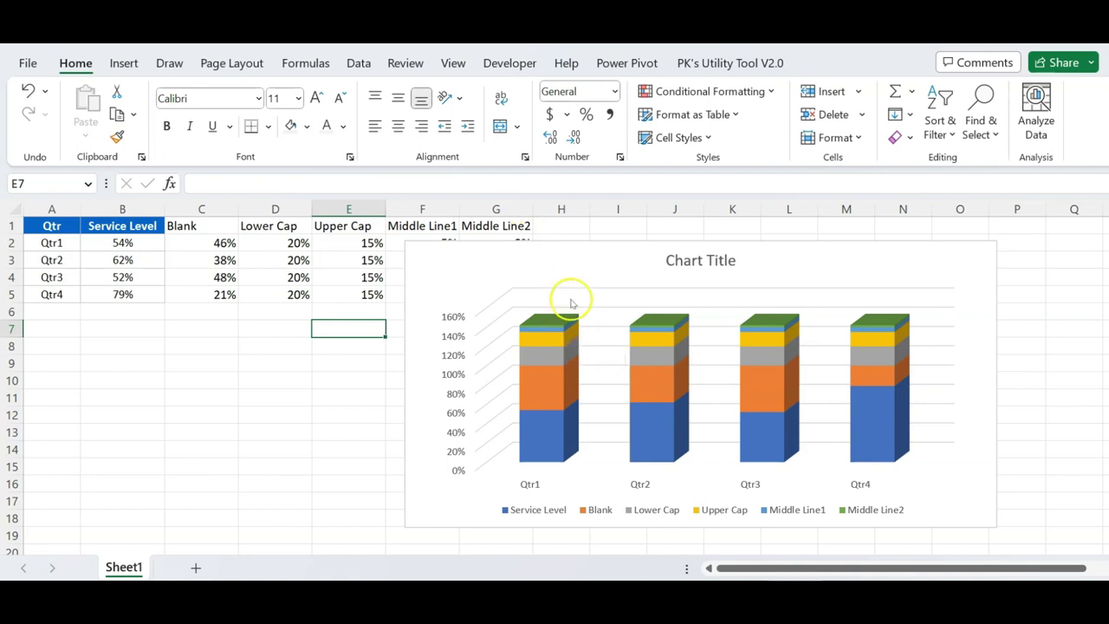
{"action": "left_click_drag", "start_coordinate": [496, 247], "coordinate": [630, 228]}
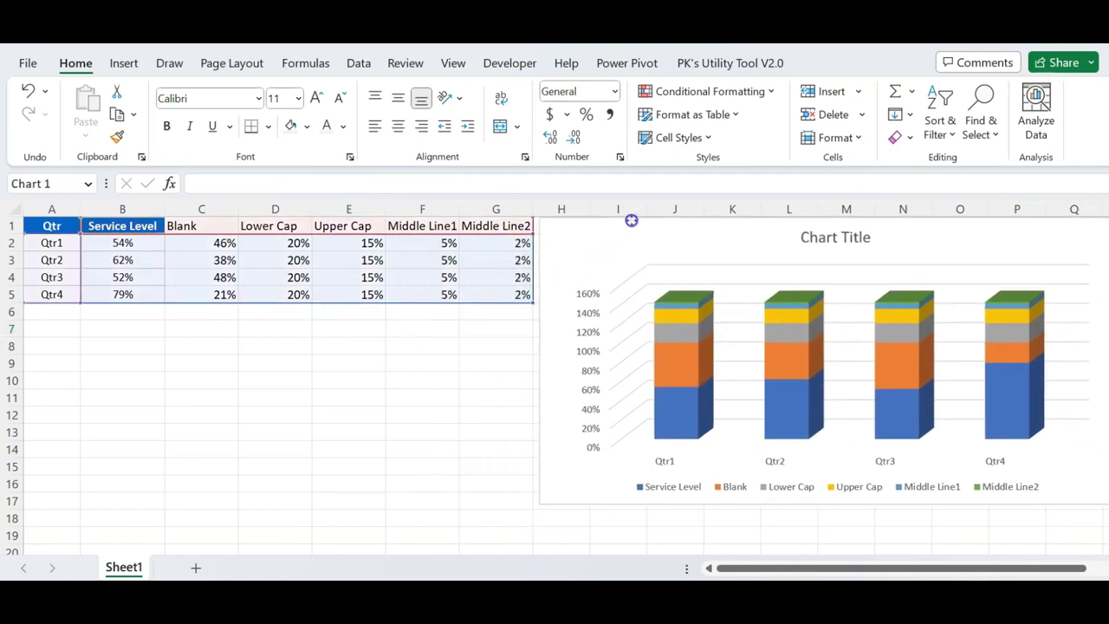
{"action": "mouse_move", "coordinate": [406, 227]}
{"action": "left_mouse_down"}
{"action": "mouse_move", "coordinate": [501, 277]}
{"action": "mouse_move", "coordinate": [500, 295]}
{"action": "left_mouse_up"}
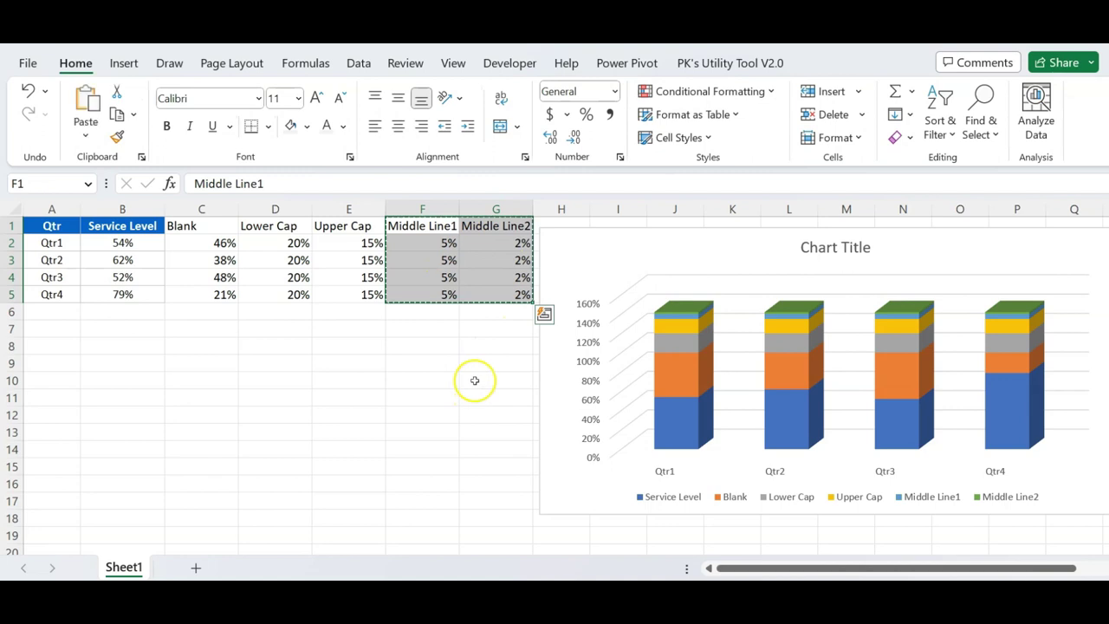
{"action": "left_click", "coordinate": [656, 235]}
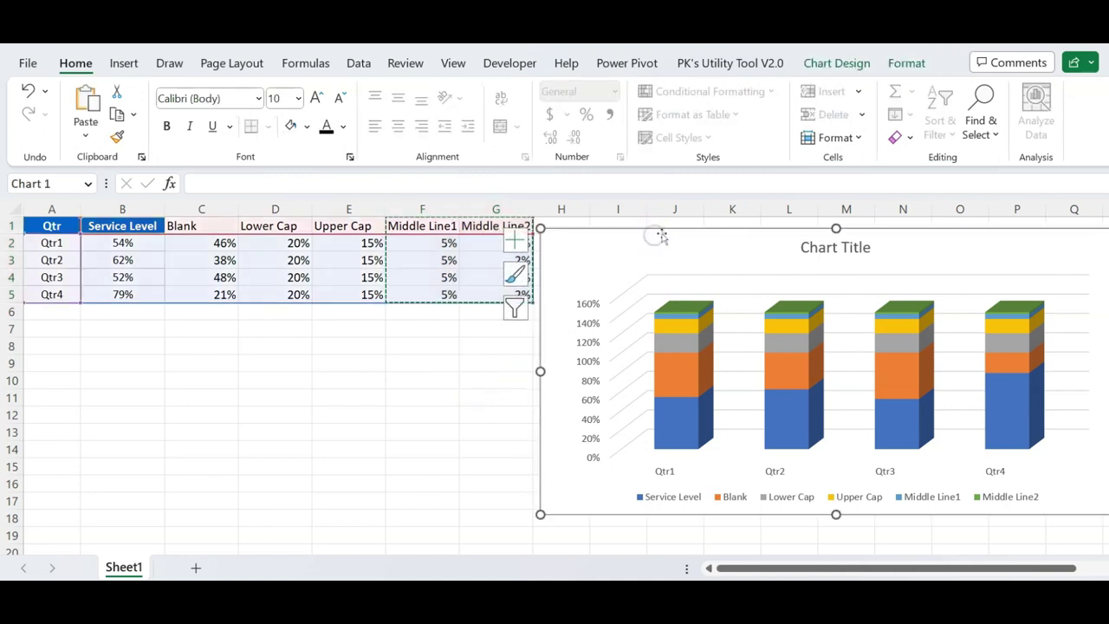
{"action": "left_click_drag", "start_coordinate": [661, 235], "coordinate": [568, 247]}
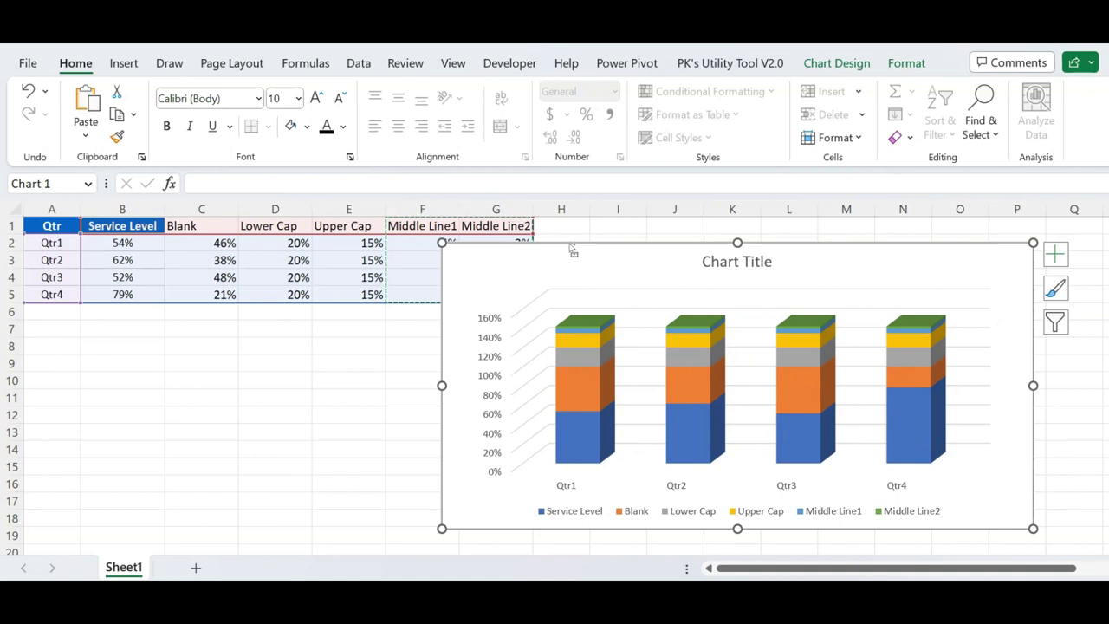
{"action": "key", "text": "ctrl+v"}
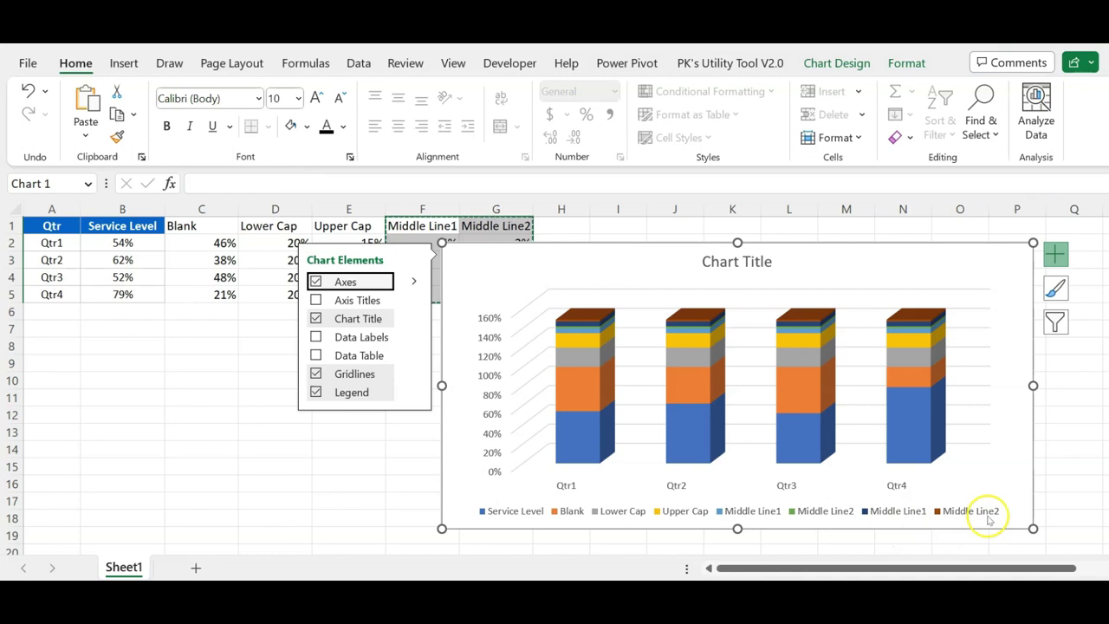
Step: Uncheck Axes, Chart Title and Gridlines in Chart Elements, then drag the chart left toward the data
{"action": "left_click", "coordinate": [1023, 453]}
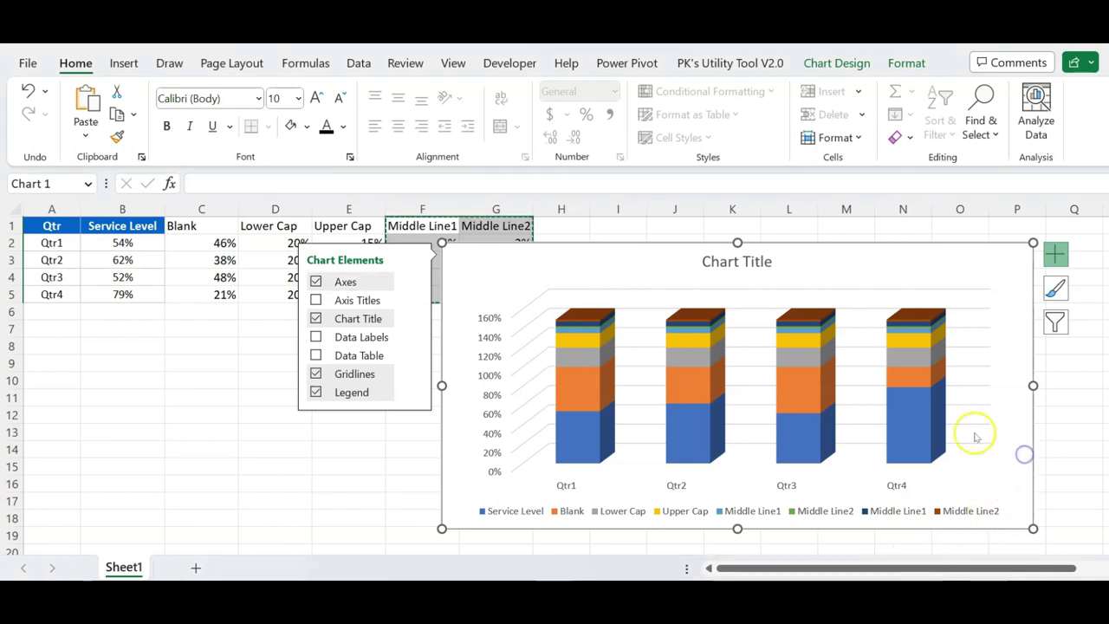
{"action": "left_click", "coordinate": [502, 267]}
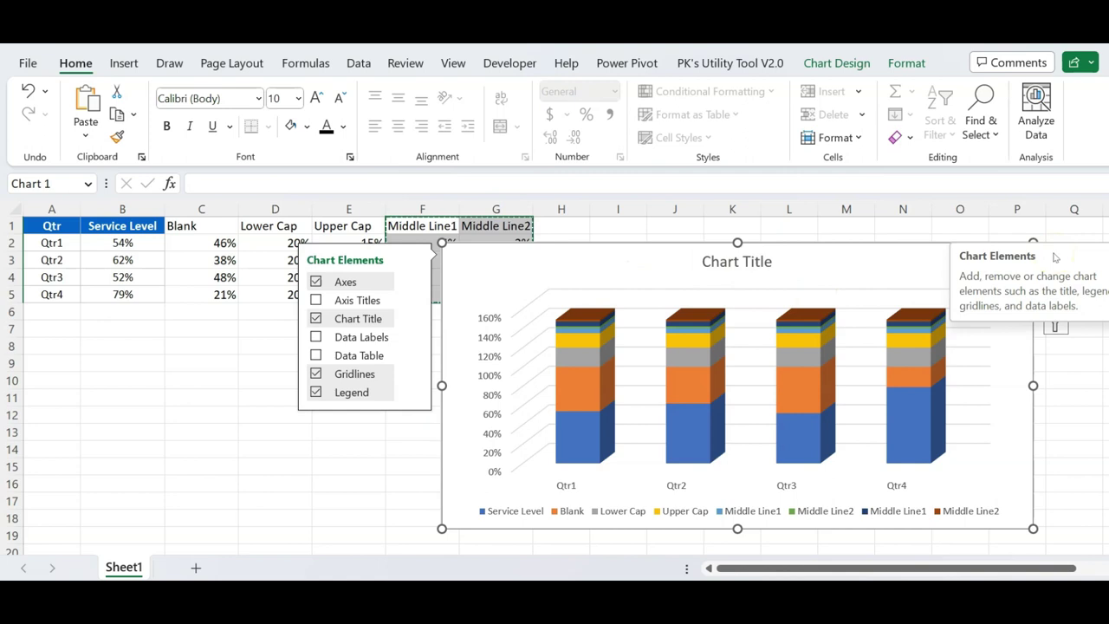
{"action": "left_click", "coordinate": [1059, 255]}
{"action": "left_click", "coordinate": [1059, 254]}
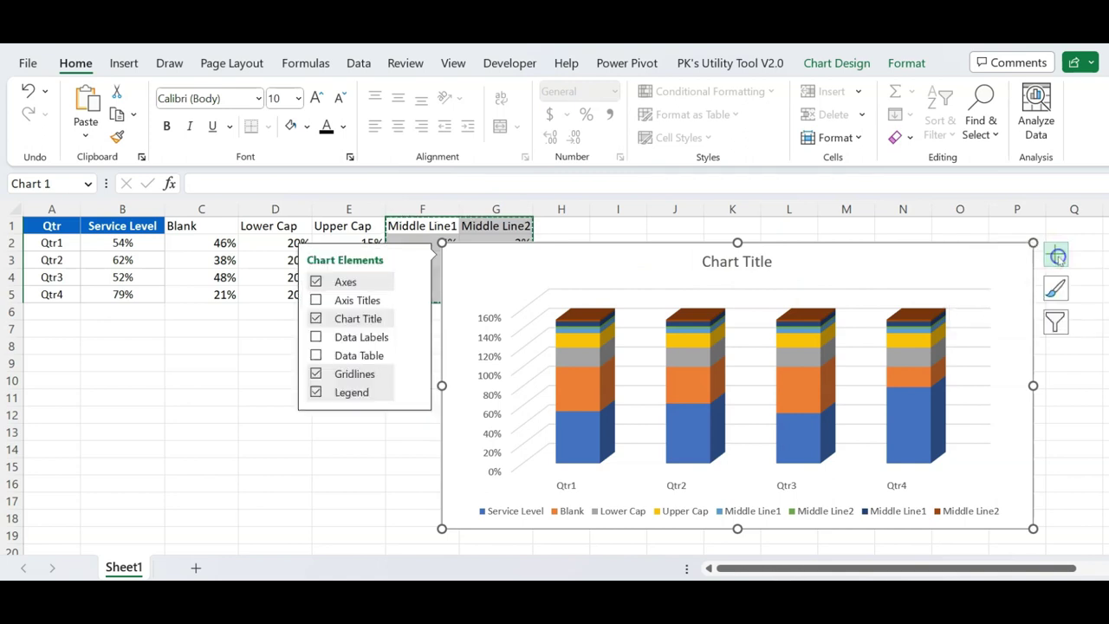
{"action": "left_click", "coordinate": [315, 282]}
{"action": "left_click", "coordinate": [316, 318]}
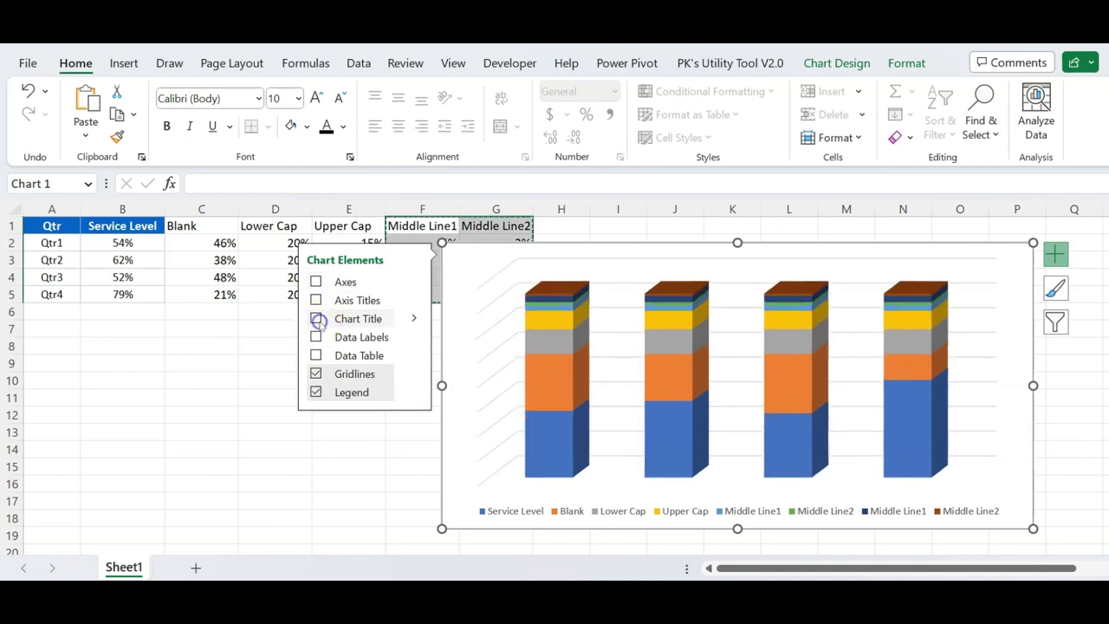
{"action": "left_click", "coordinate": [316, 373]}
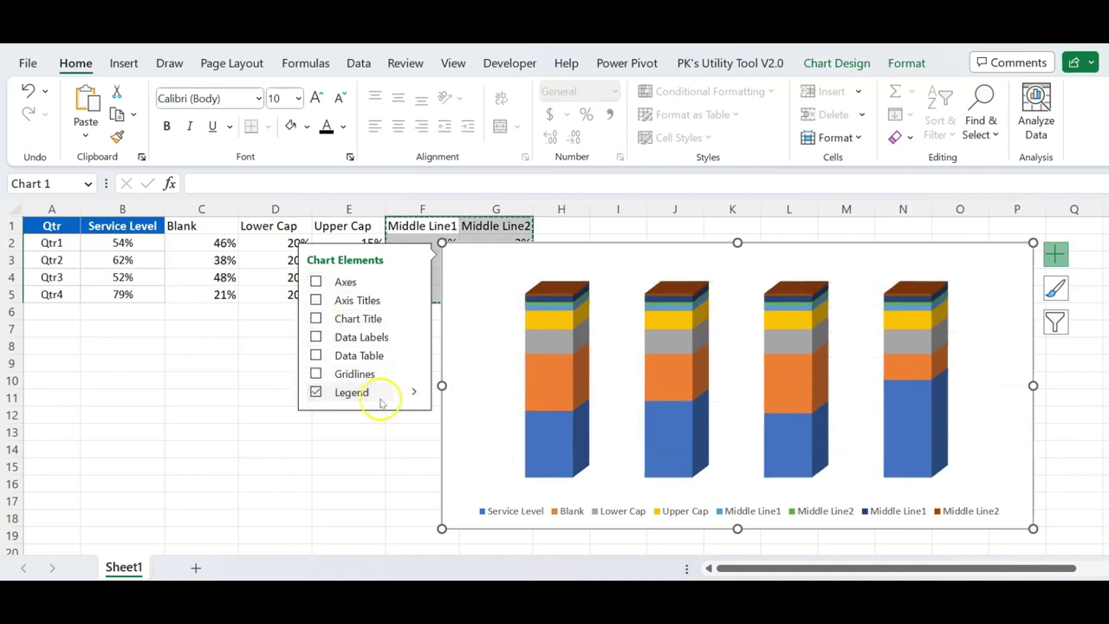
{"action": "left_click", "coordinate": [362, 483]}
{"action": "left_click_drag", "start_coordinate": [621, 243], "coordinate": [436, 244]}
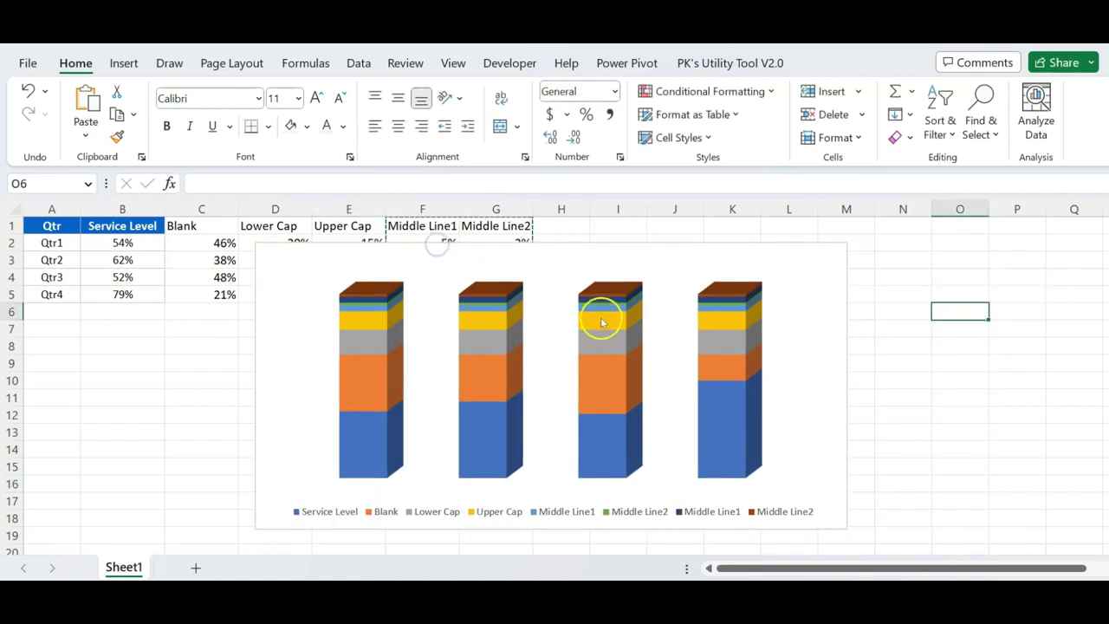
Step: Give the data series an 80% gap width and Cylinder column shape, then open 3-D Rotation
{"action": "right_click", "coordinate": [606, 329]}
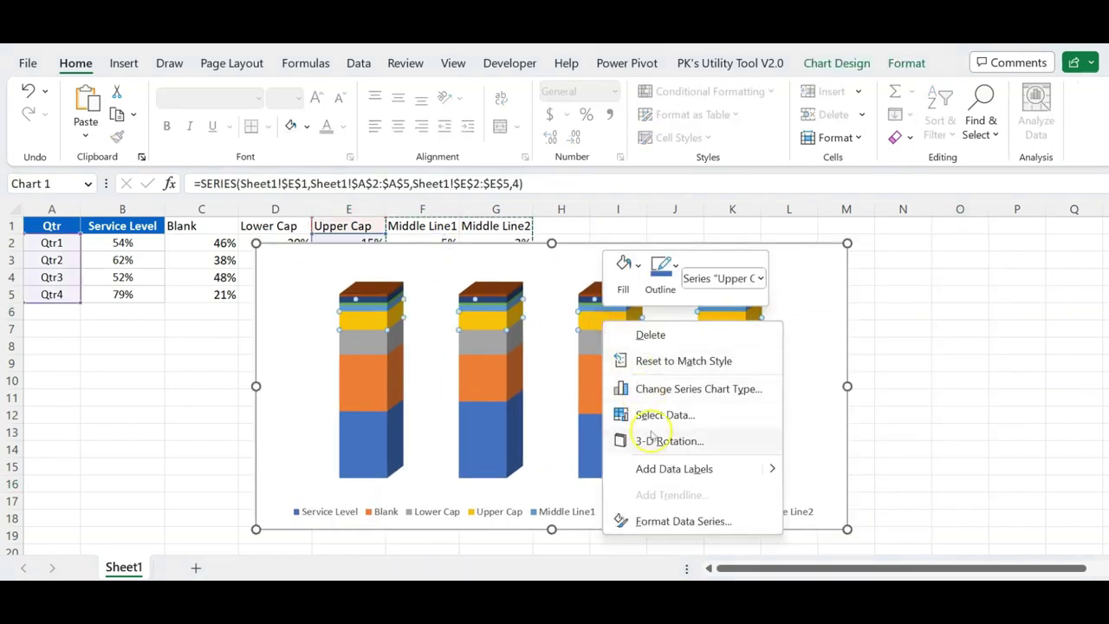
{"action": "left_click", "coordinate": [659, 520]}
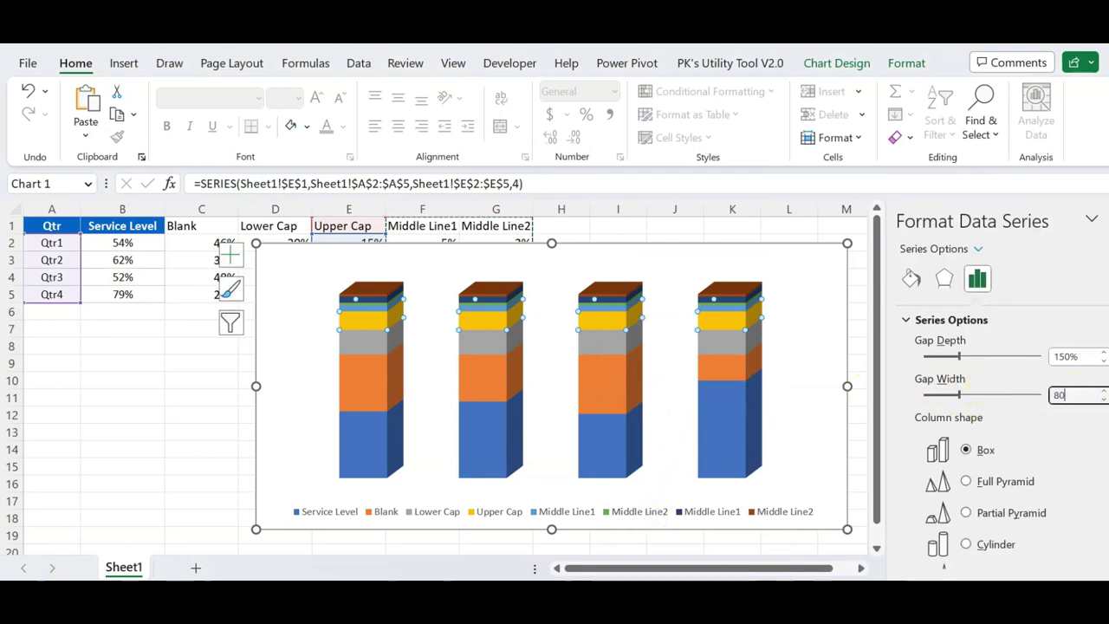
{"action": "key", "text": "Return"}
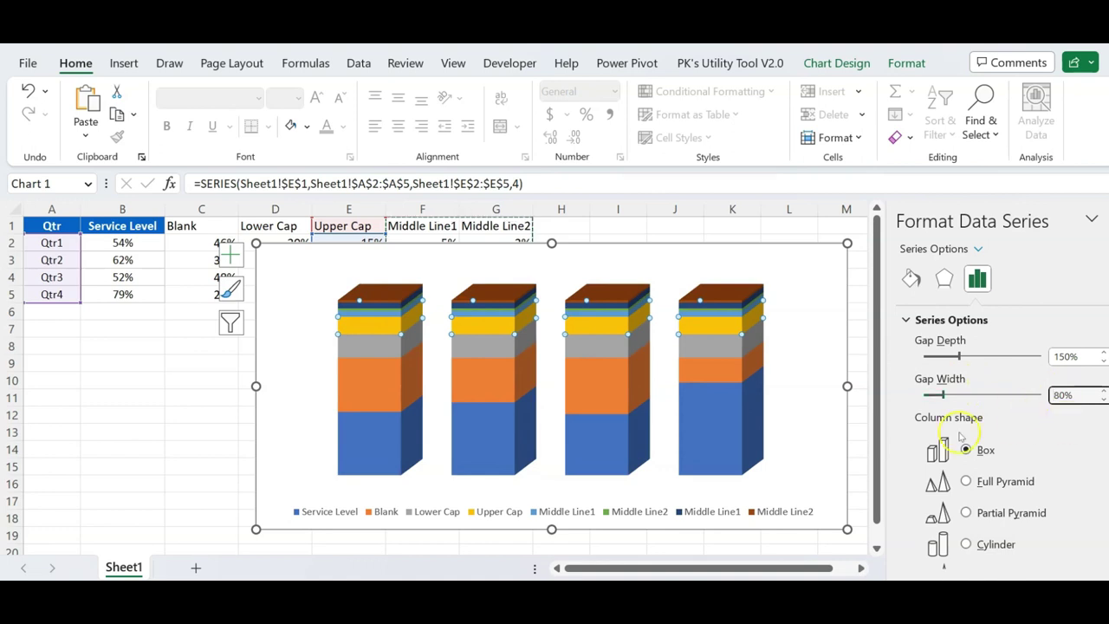
{"action": "scroll", "coordinate": [1050, 486], "scroll_direction": "down", "scroll_amount": 2}
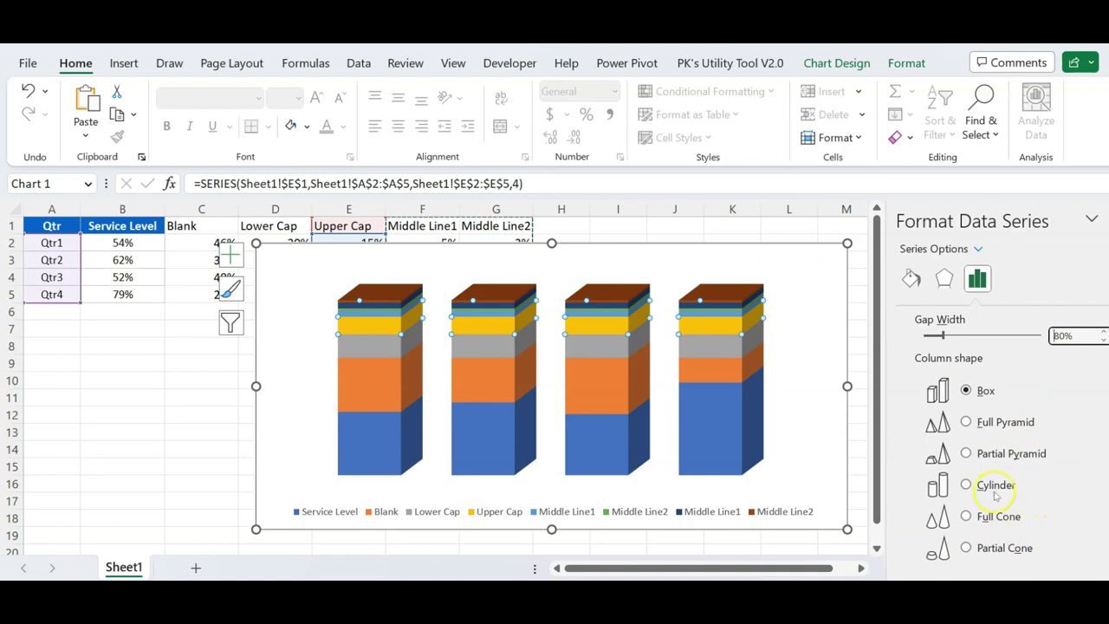
{"action": "left_click", "coordinate": [996, 485]}
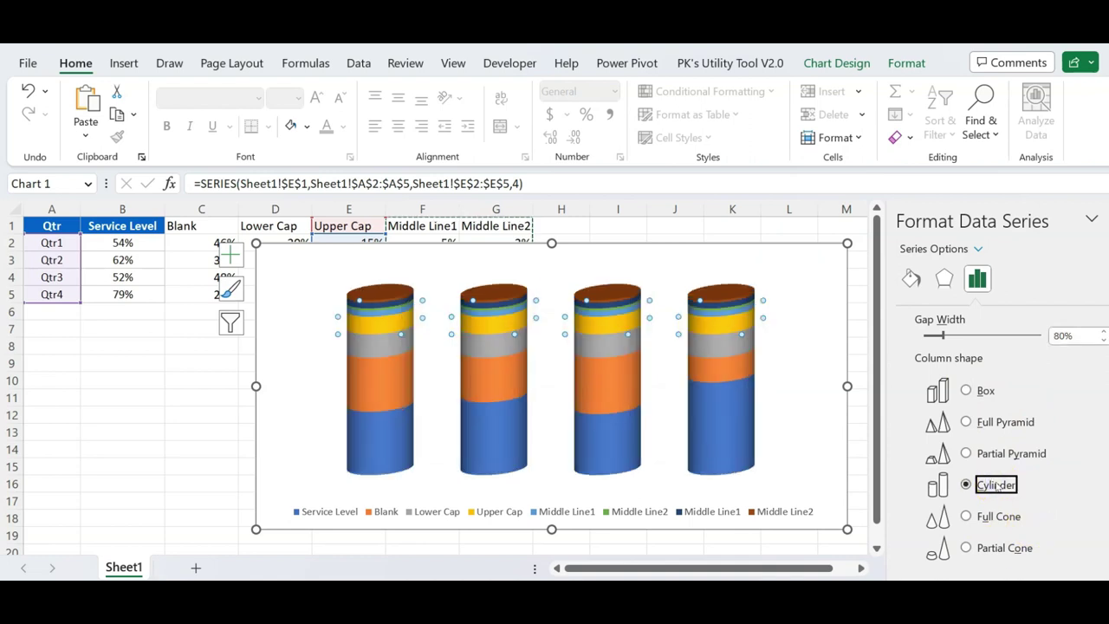
{"action": "right_click", "coordinate": [607, 346]}
{"action": "left_click", "coordinate": [681, 470]}
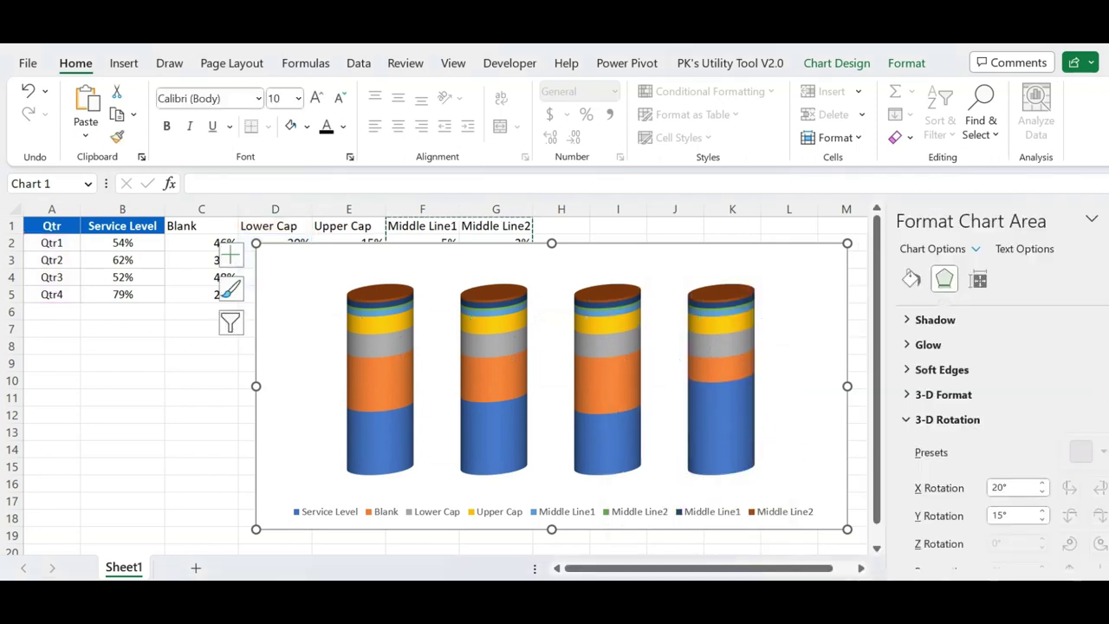
Step: Lower the chart's X rotation to 0° so the cylinders face straight on
{"action": "scroll", "coordinate": [1107, 416], "scroll_direction": "down", "scroll_amount": 1}
{"action": "scroll", "coordinate": [1107, 416], "scroll_direction": "down", "scroll_amount": 2}
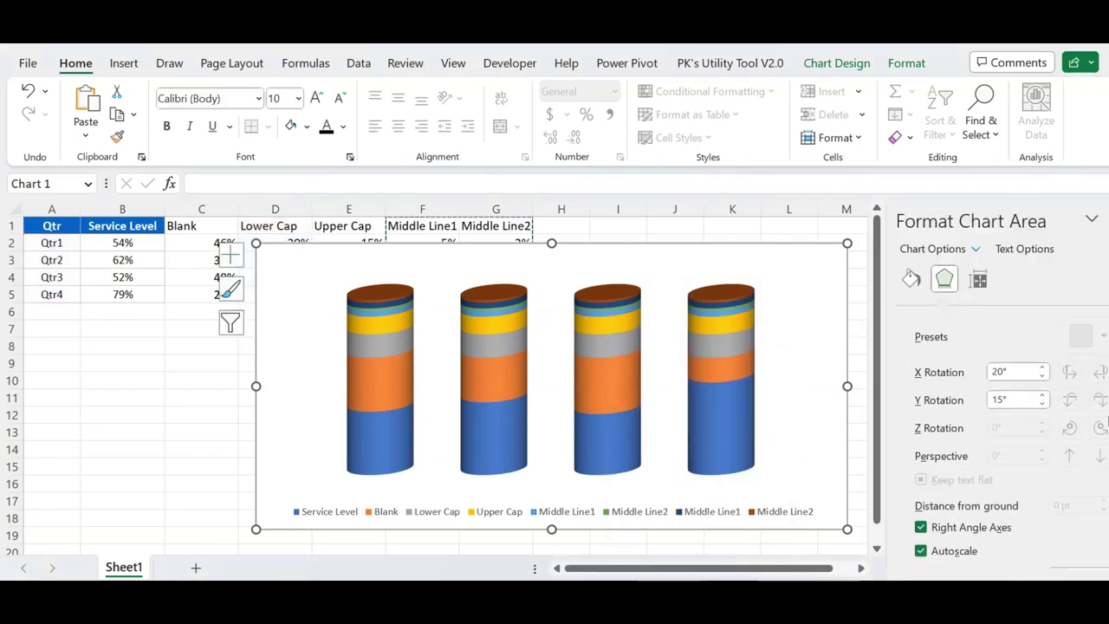
{"action": "left_click", "coordinate": [1043, 378]}
{"action": "left_click", "coordinate": [1042, 377]}
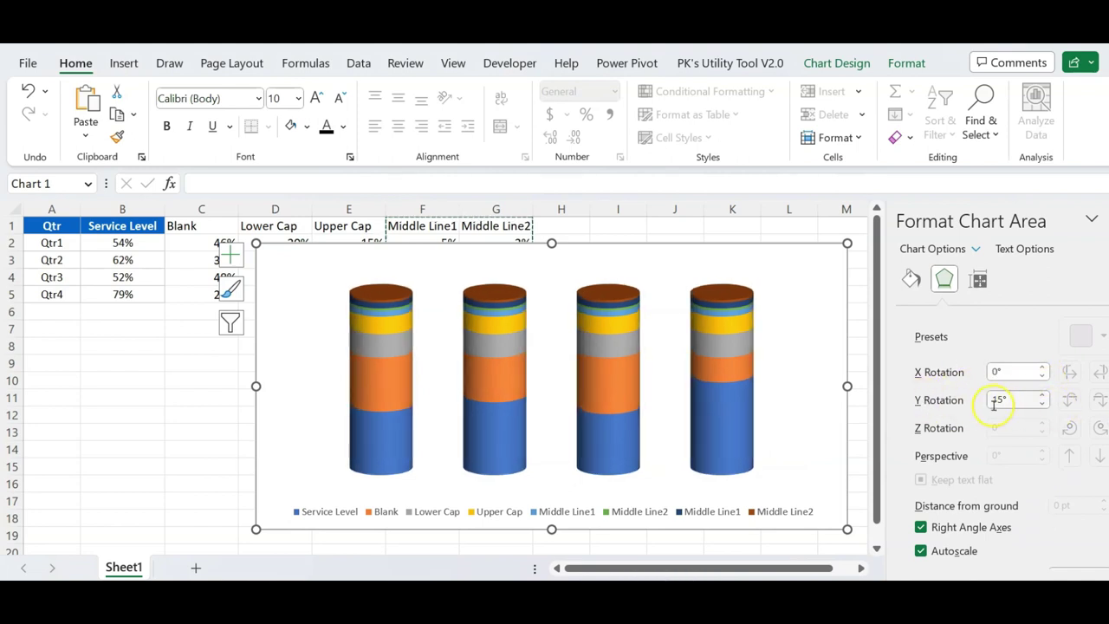
Step: Narrow the chart from its right edge and move it to the right
{"action": "left_click", "coordinate": [956, 346]}
{"action": "left_click_drag", "start_coordinate": [847, 387], "coordinate": [804, 387]}
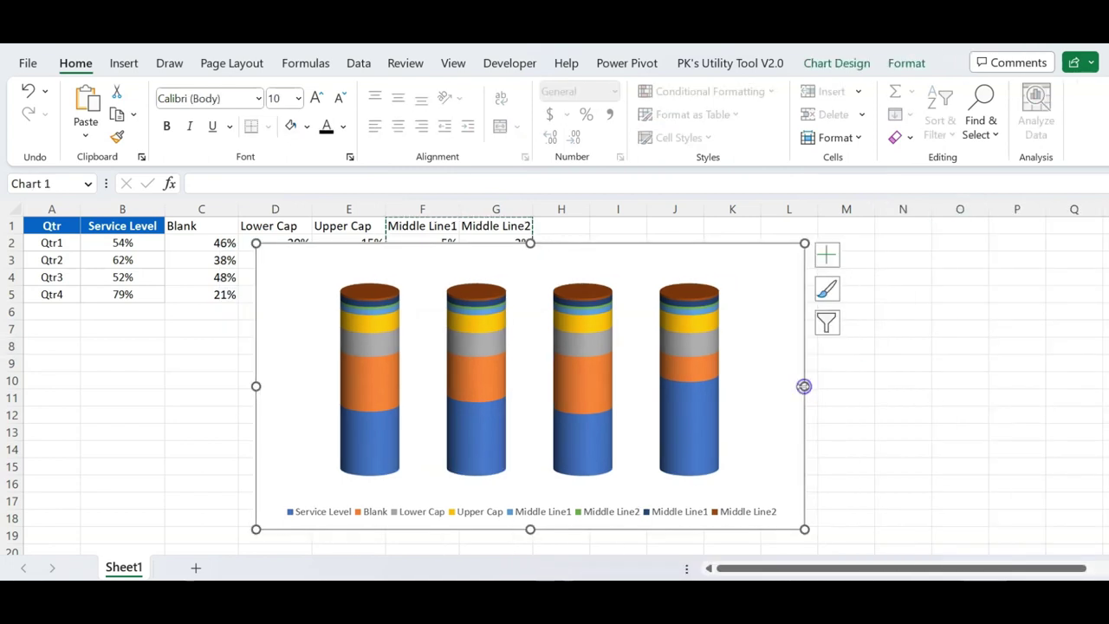
{"action": "left_click_drag", "start_coordinate": [604, 254], "coordinate": [751, 252]}
Step: Reduce the Blank series gap width to 50% to widen the cylinders
{"action": "right_click", "coordinate": [751, 364]}
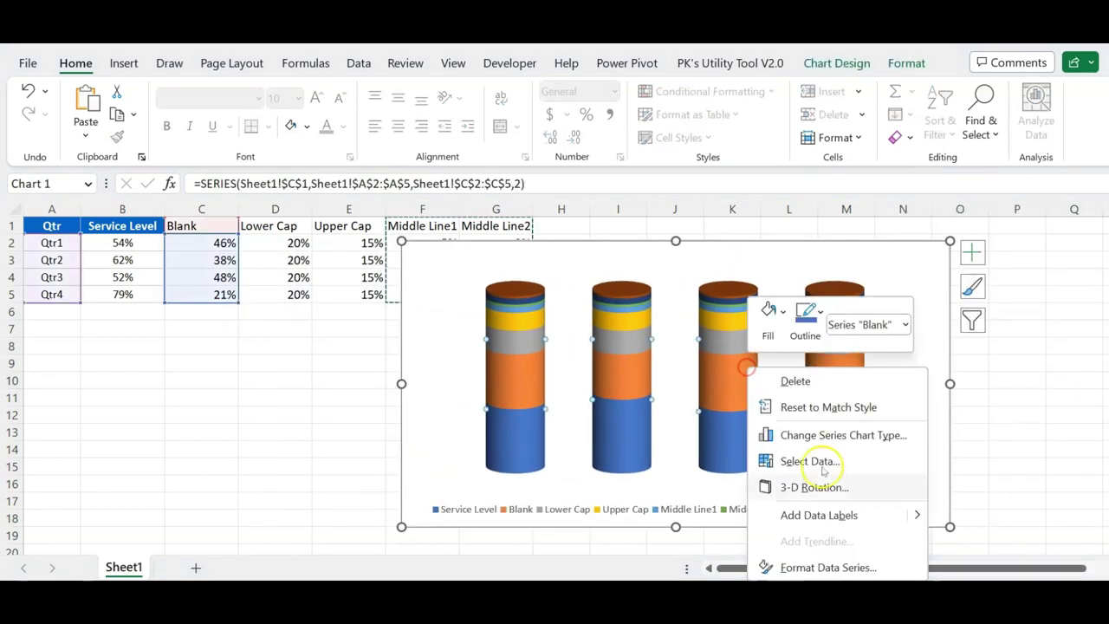
{"action": "left_click", "coordinate": [823, 567]}
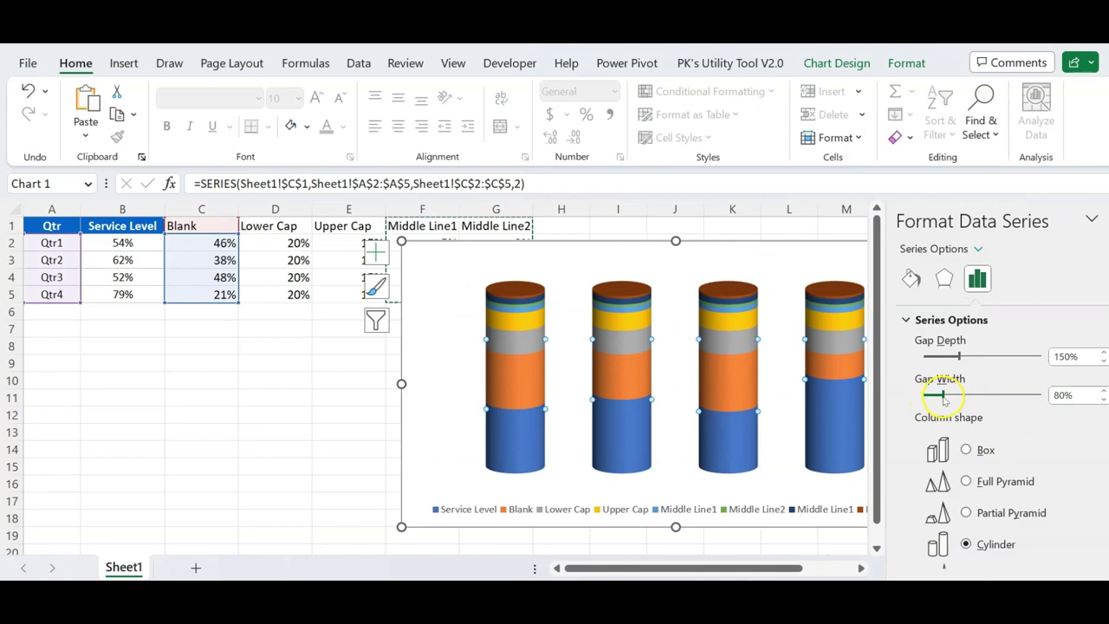
{"action": "left_click_drag", "start_coordinate": [938, 397], "coordinate": [940, 398]}
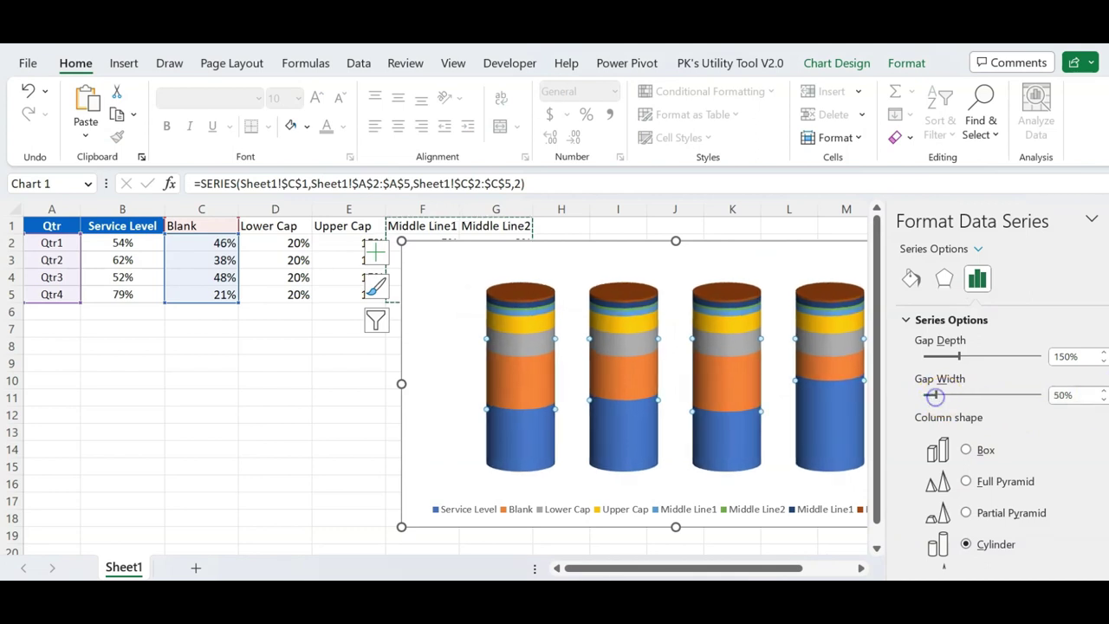
{"action": "left_click", "coordinate": [1015, 364]}
{"action": "right_click", "coordinate": [632, 327]}
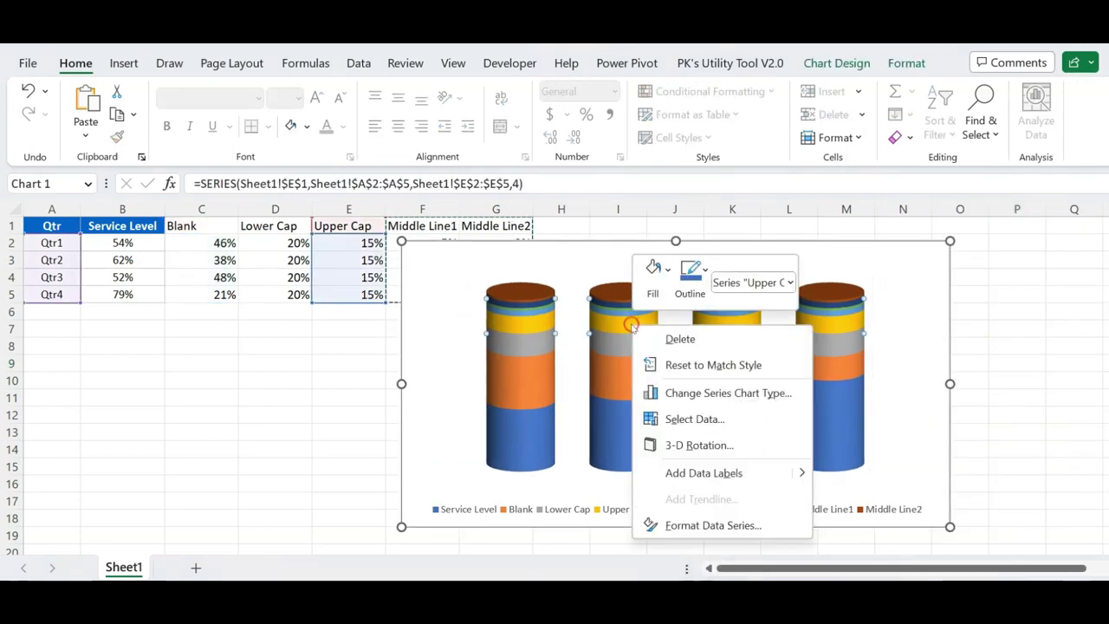
Step: In Select Data Source, move Lower Cap to the top of the legend entries
{"action": "left_click", "coordinate": [713, 418]}
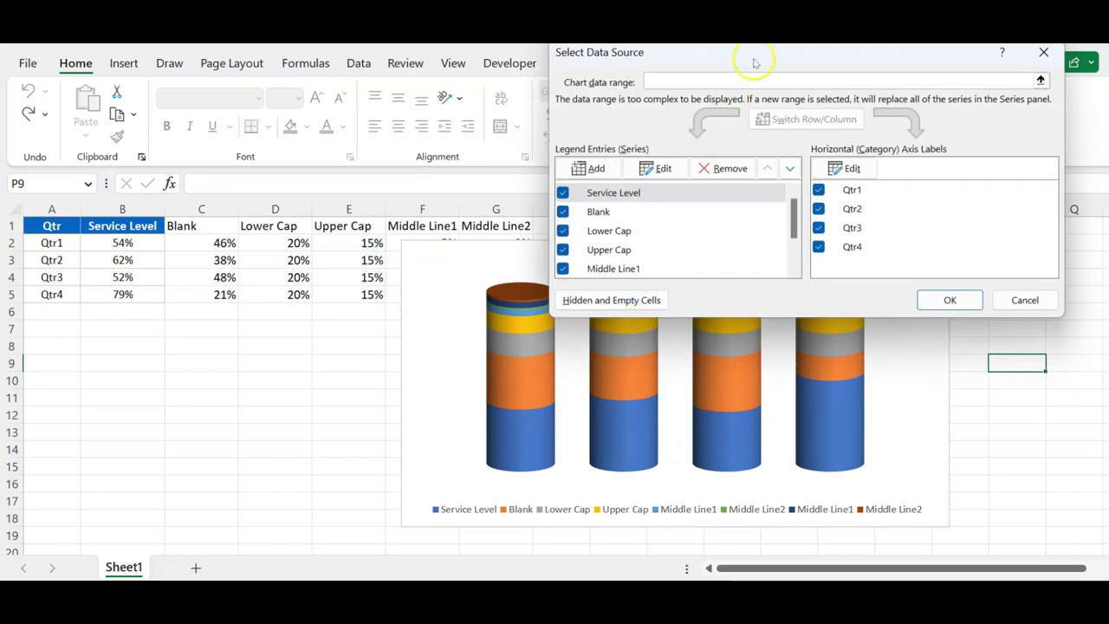
{"action": "left_click_drag", "start_coordinate": [755, 55], "coordinate": [321, 69]}
{"action": "left_click_drag", "start_coordinate": [364, 232], "coordinate": [392, 285]}
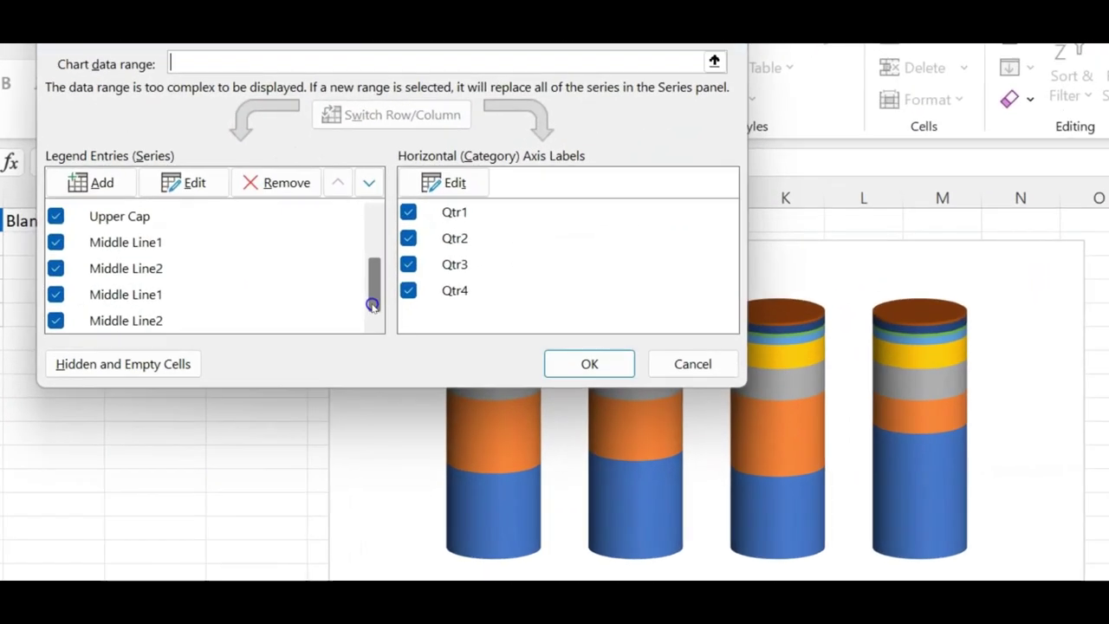
{"action": "left_click_drag", "start_coordinate": [375, 290], "coordinate": [378, 243]}
{"action": "left_click", "coordinate": [232, 265]}
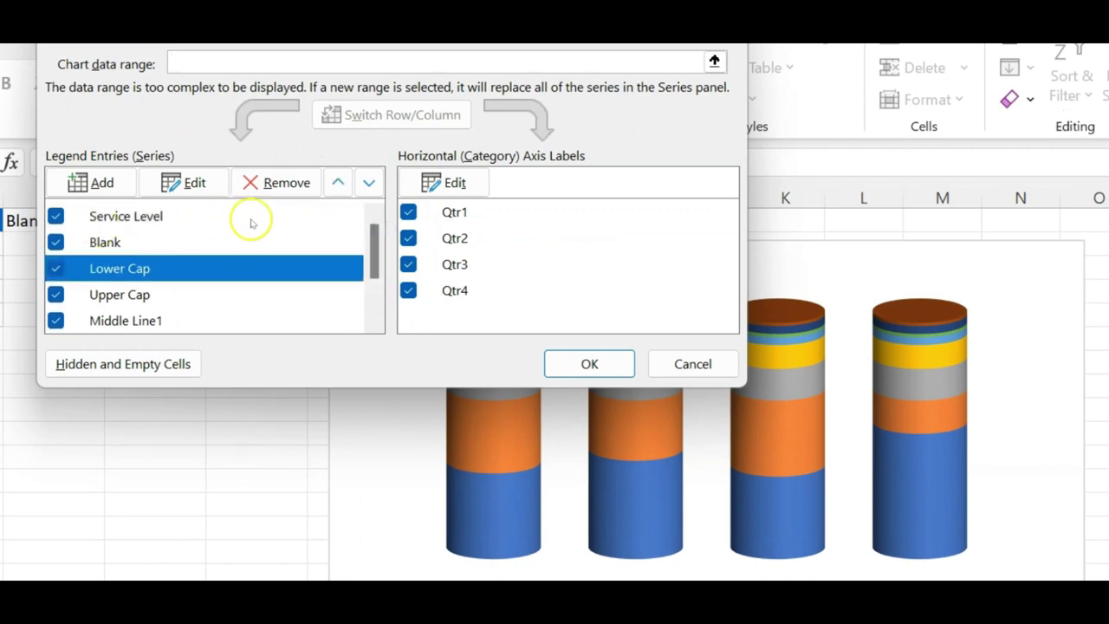
{"action": "left_click", "coordinate": [343, 183]}
{"action": "left_click", "coordinate": [345, 183]}
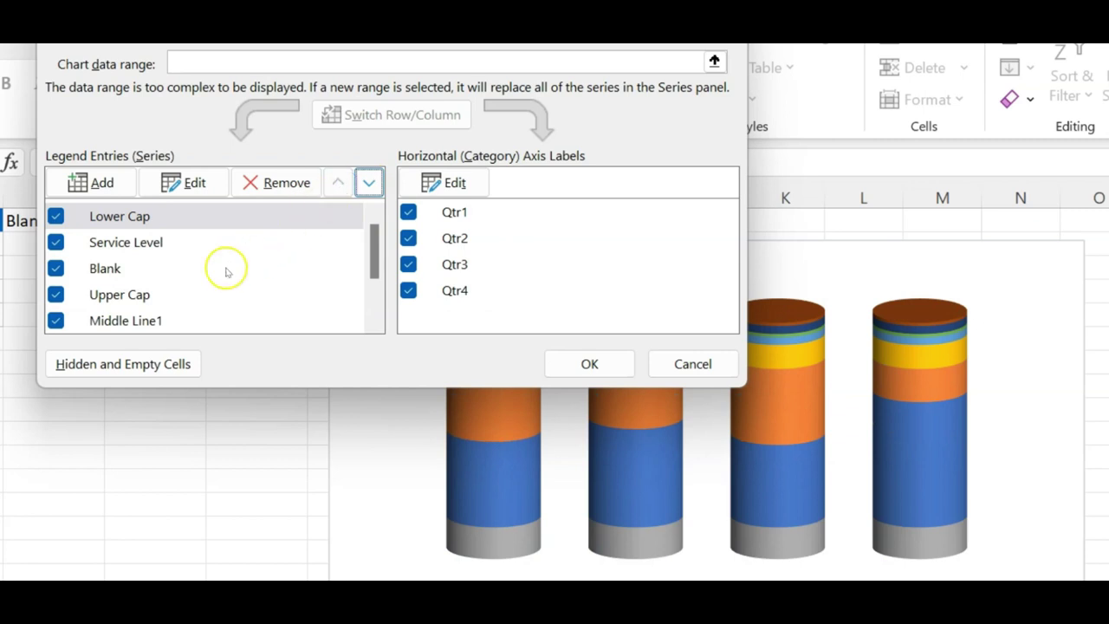
Step: Move Middle Line1 and Middle Line2 up above Service Level in the series order
{"action": "left_click", "coordinate": [159, 319]}
{"action": "left_click", "coordinate": [340, 183]}
{"action": "left_click", "coordinate": [343, 183]}
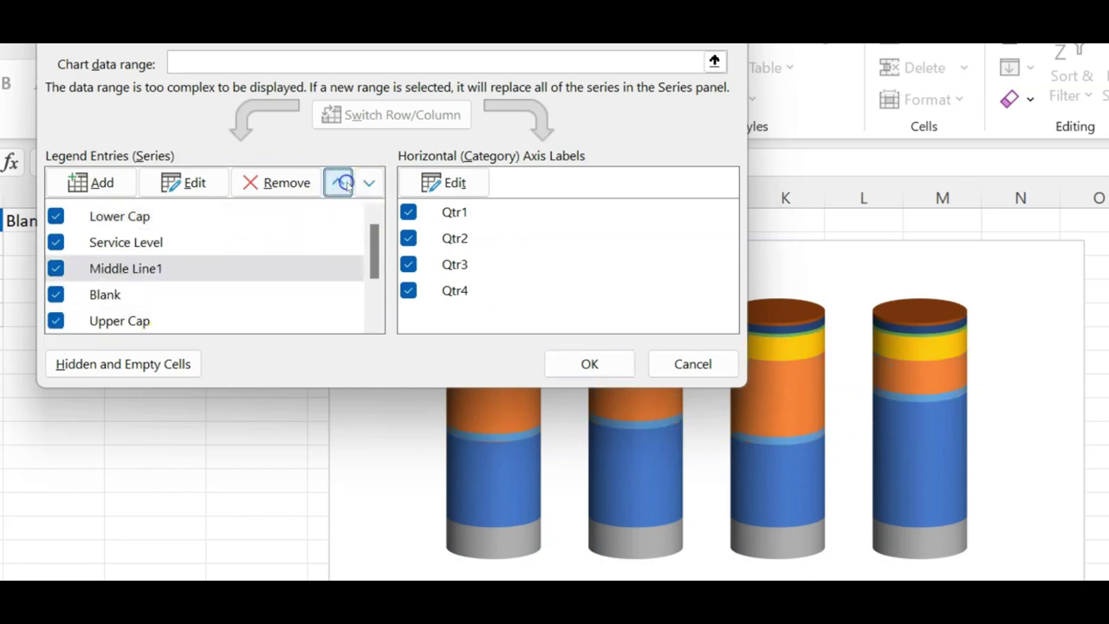
{"action": "left_click", "coordinate": [345, 183]}
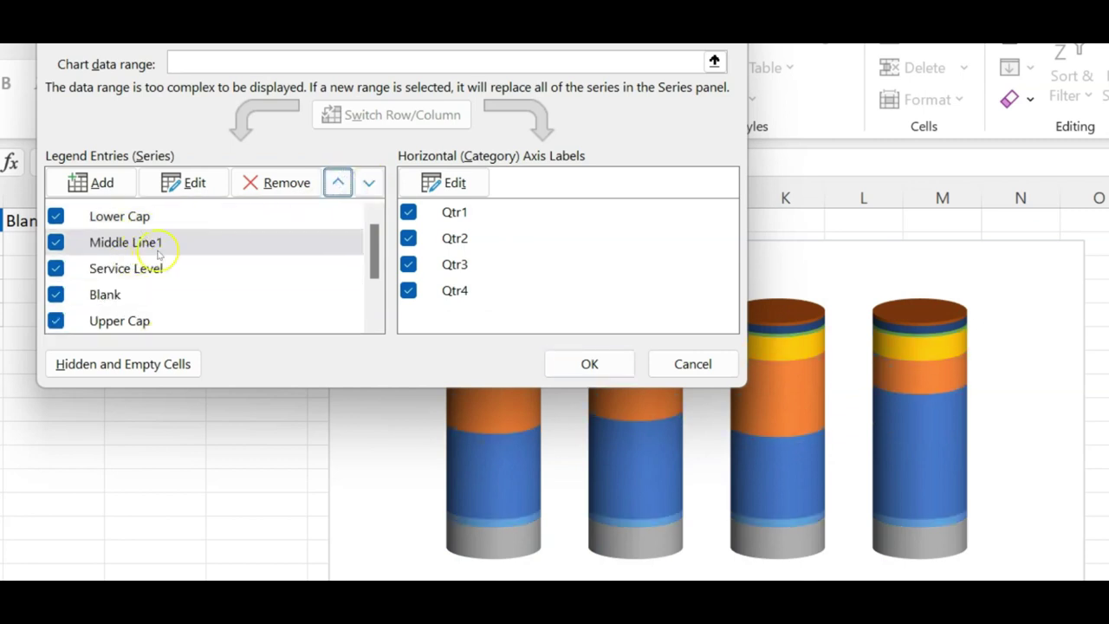
{"action": "scroll", "coordinate": [165, 278], "scroll_direction": "down", "scroll_amount": 1}
{"action": "left_click", "coordinate": [165, 305]}
{"action": "left_click", "coordinate": [336, 184]}
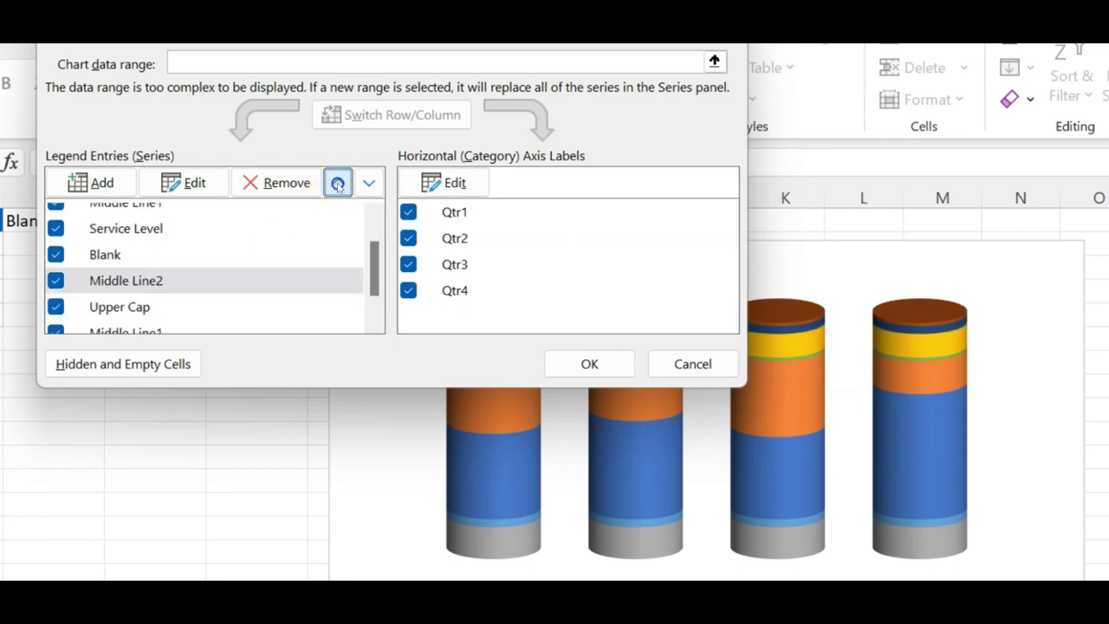
{"action": "left_click", "coordinate": [338, 183]}
{"action": "left_click", "coordinate": [338, 184]}
{"action": "left_click", "coordinate": [378, 227]}
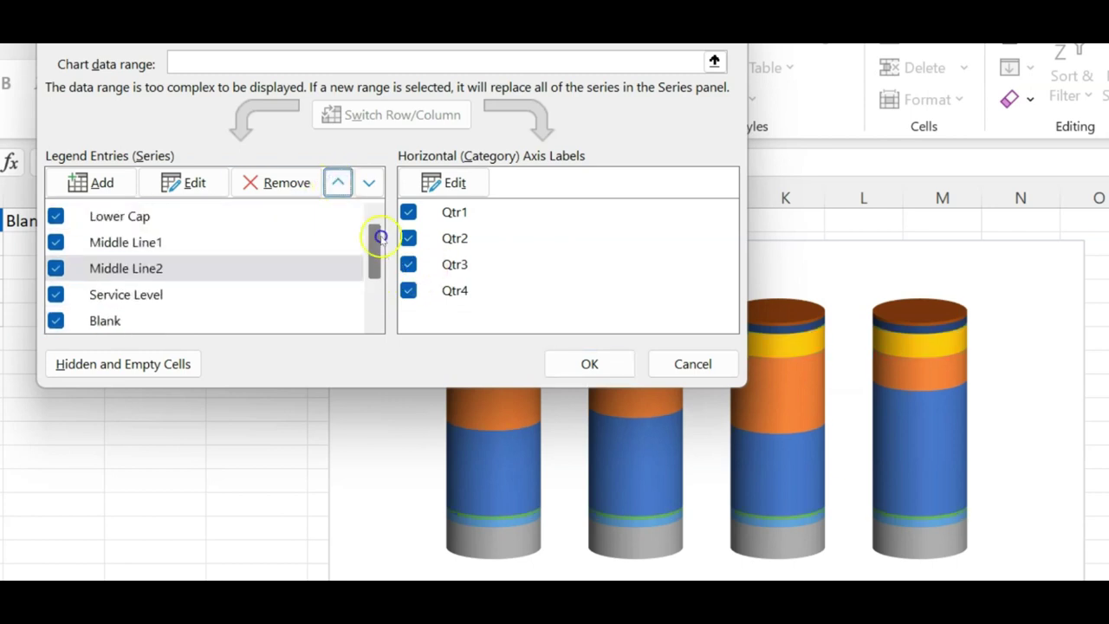
Step: Place the second Middle Line2 and Middle Line1 after Blank, with Upper Cap last, and confirm
{"action": "left_click", "coordinate": [132, 299]}
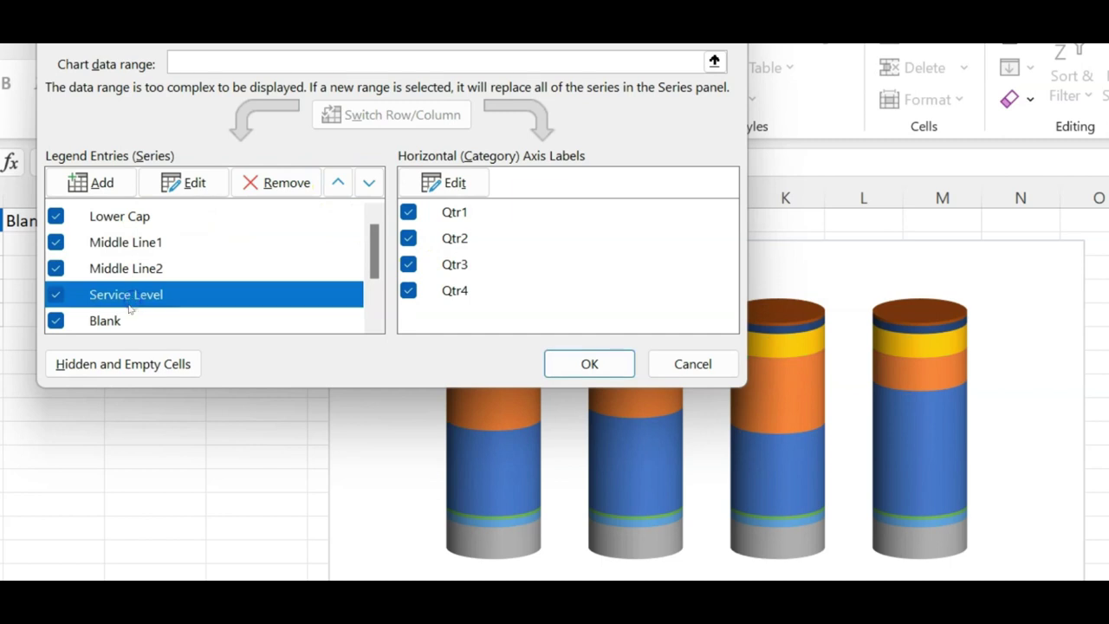
{"action": "left_click", "coordinate": [109, 322]}
{"action": "left_click_drag", "start_coordinate": [374, 244], "coordinate": [374, 276]}
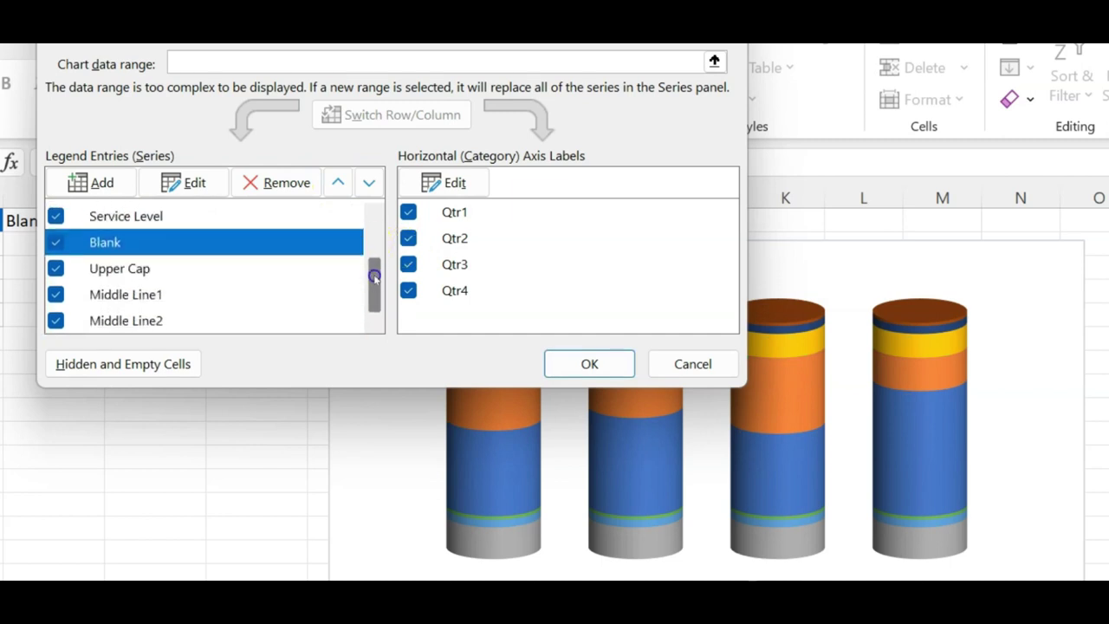
{"action": "left_click", "coordinate": [126, 320]}
{"action": "left_click", "coordinate": [338, 182]}
{"action": "left_click", "coordinate": [338, 182]}
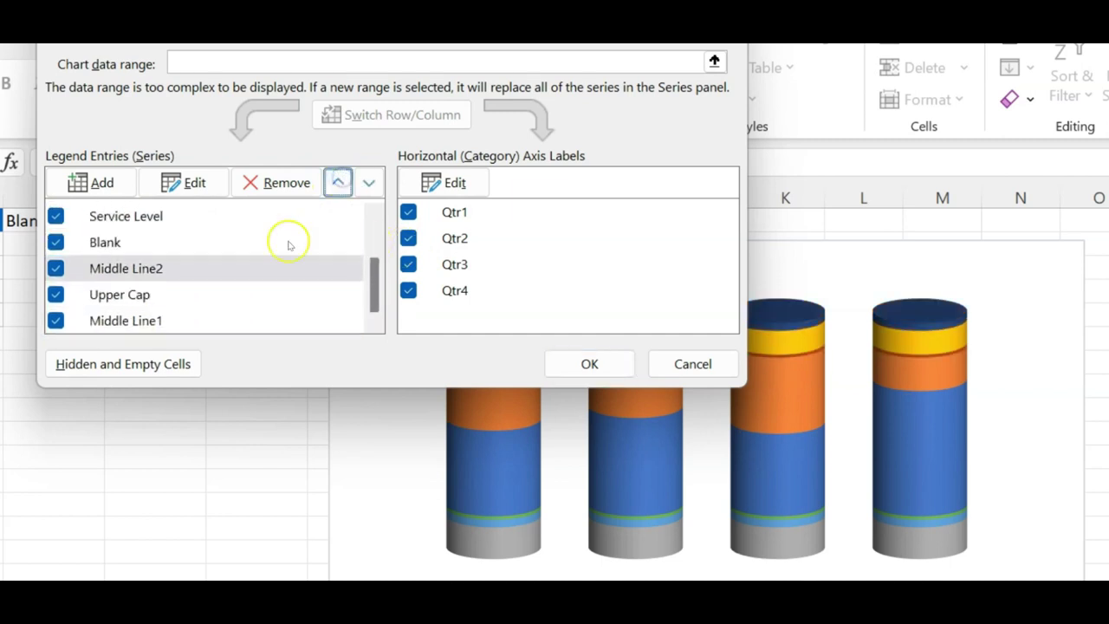
{"action": "left_click", "coordinate": [153, 319]}
{"action": "left_click", "coordinate": [338, 182]}
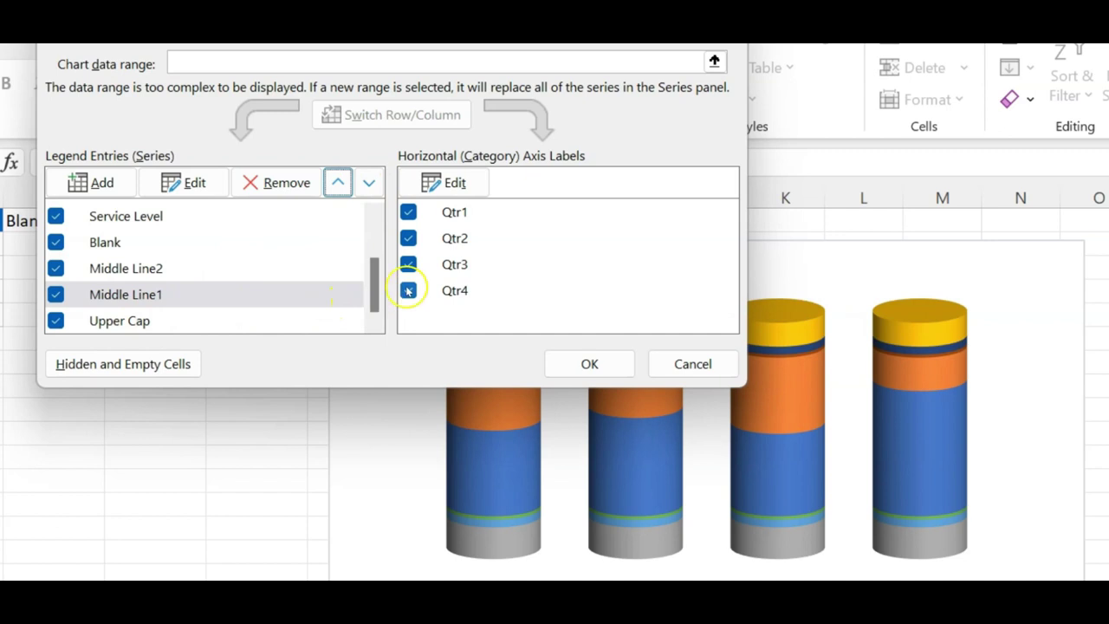
{"action": "mouse_move", "coordinate": [374, 284]}
{"action": "left_mouse_down"}
{"action": "mouse_move", "coordinate": [374, 223]}
{"action": "mouse_move", "coordinate": [369, 292]}
{"action": "mouse_move", "coordinate": [377, 211]}
{"action": "left_mouse_up"}
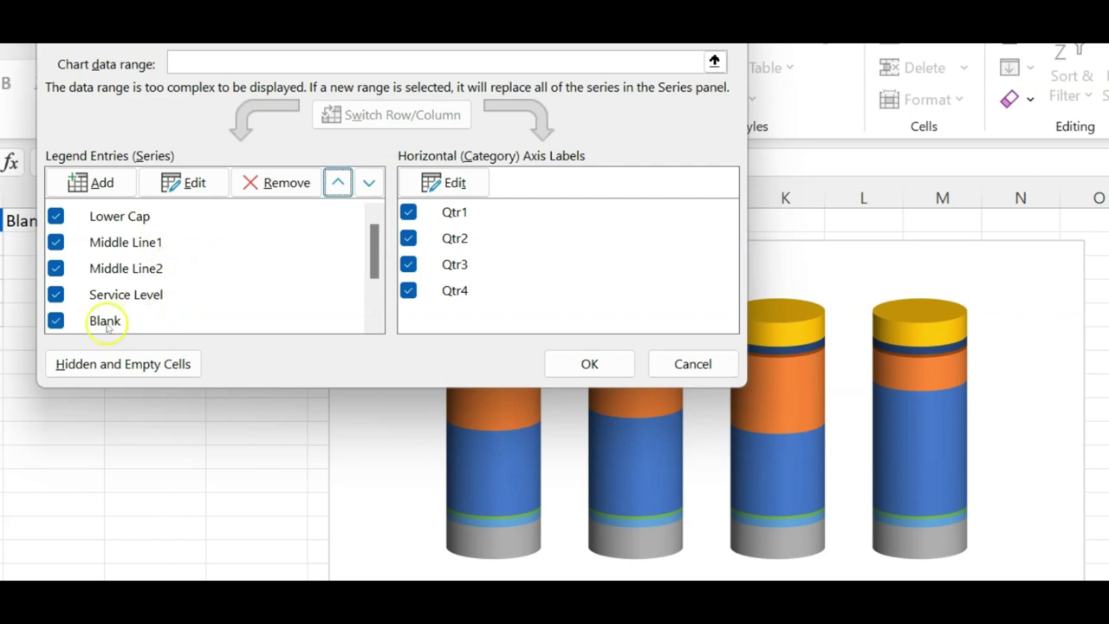
{"action": "left_click_drag", "start_coordinate": [373, 251], "coordinate": [379, 304]}
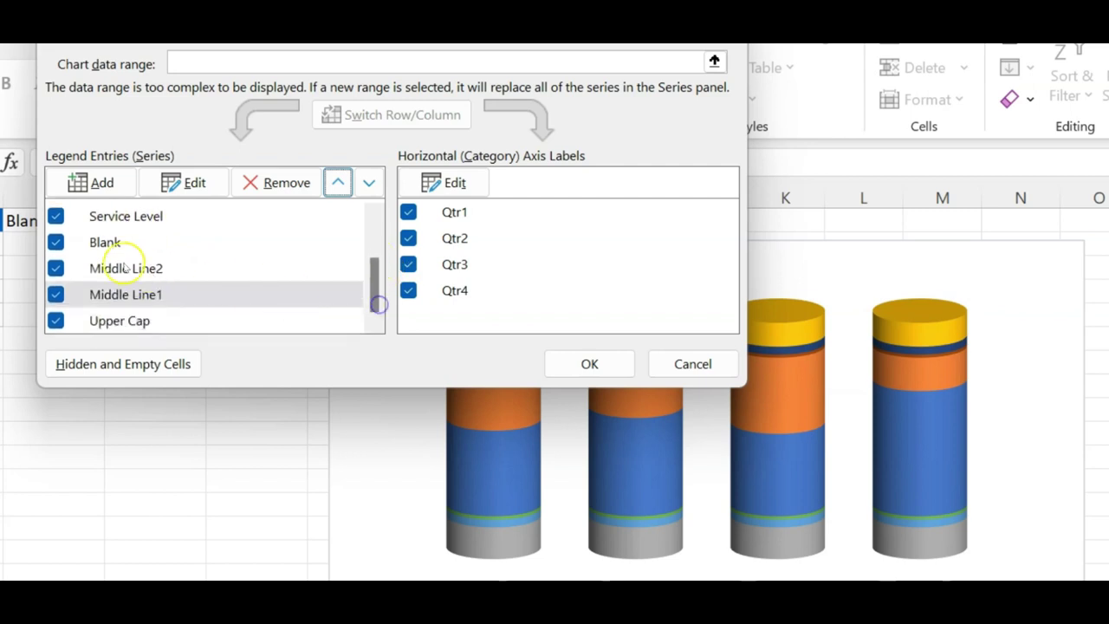
{"action": "left_click", "coordinate": [125, 269]}
{"action": "left_click", "coordinate": [149, 295]}
{"action": "left_click", "coordinate": [144, 322]}
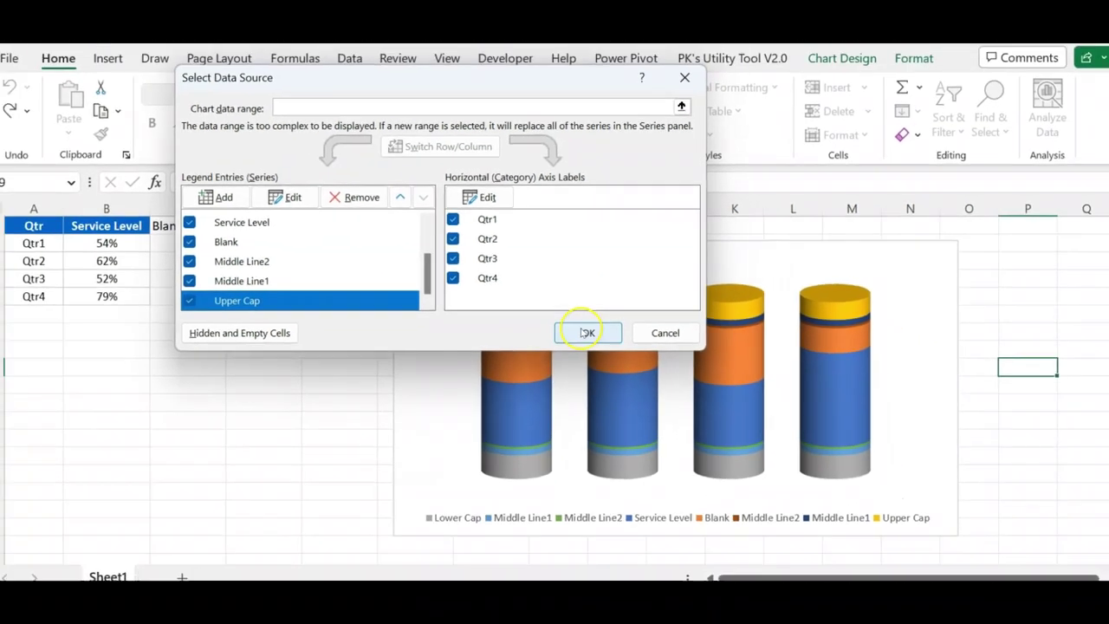
{"action": "left_click", "coordinate": [589, 364]}
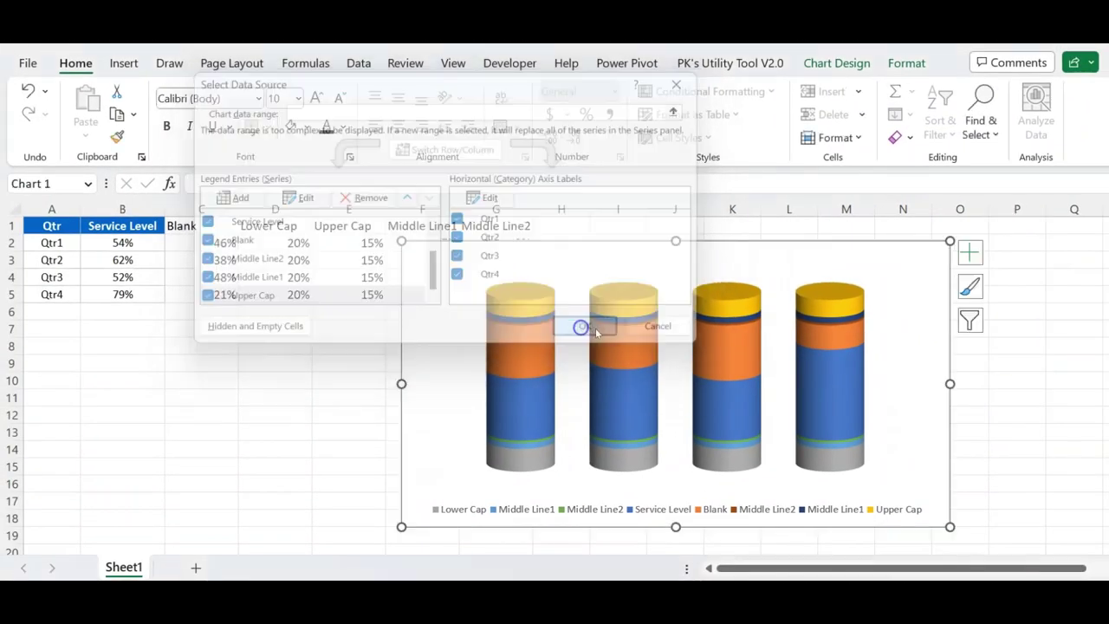
Step: Fill the Lower Cap series with white so the bottom caps turn white
{"action": "left_click", "coordinate": [530, 463]}
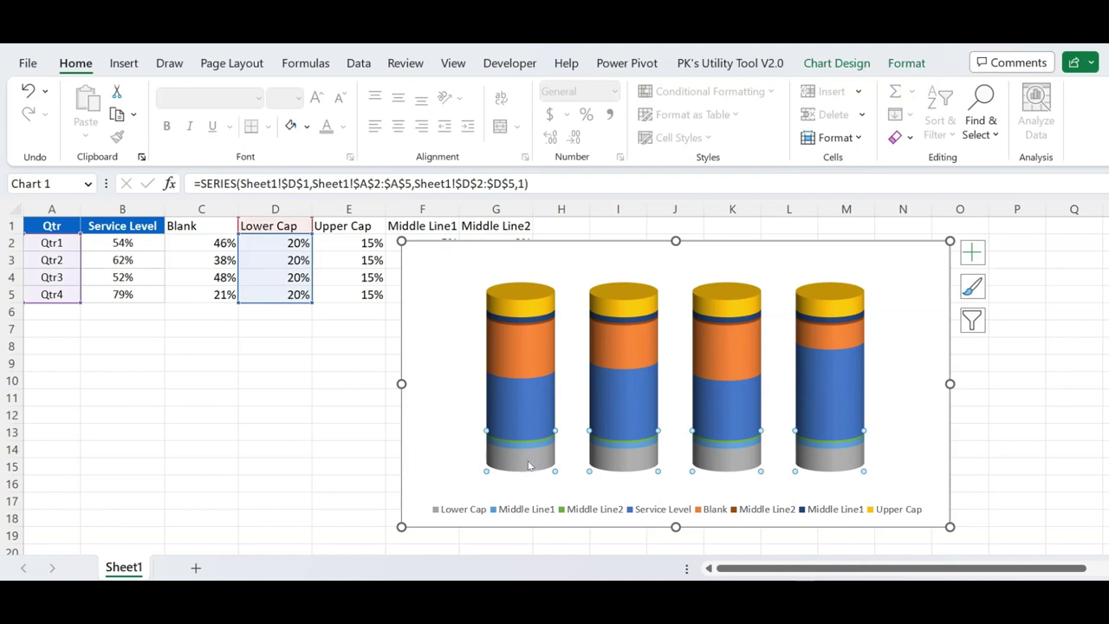
{"action": "left_click", "coordinate": [906, 63]}
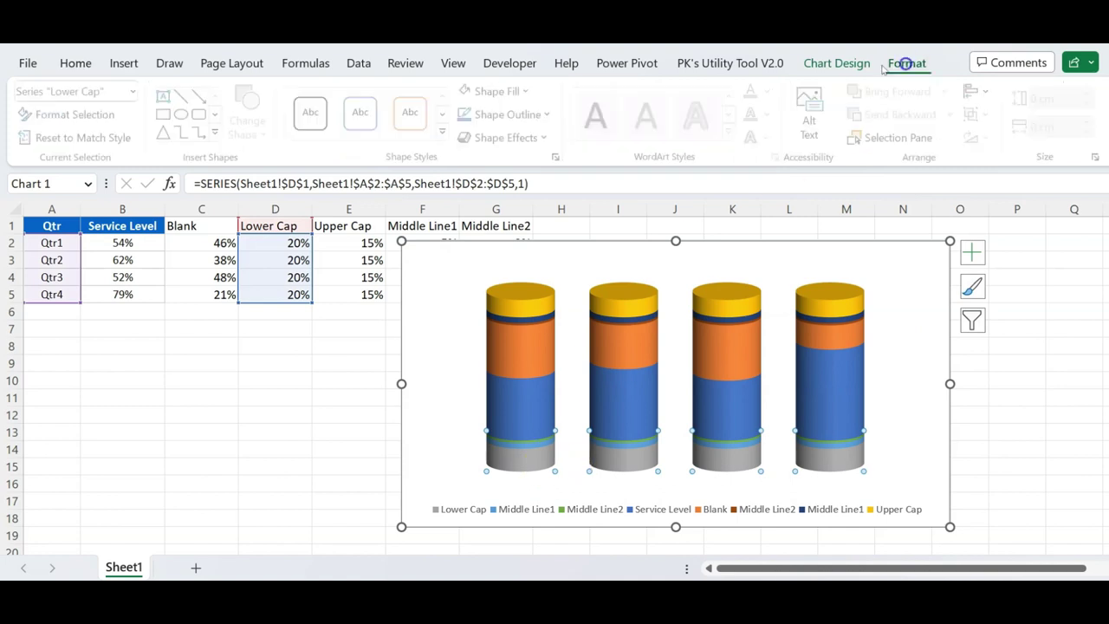
{"action": "left_click", "coordinate": [510, 91]}
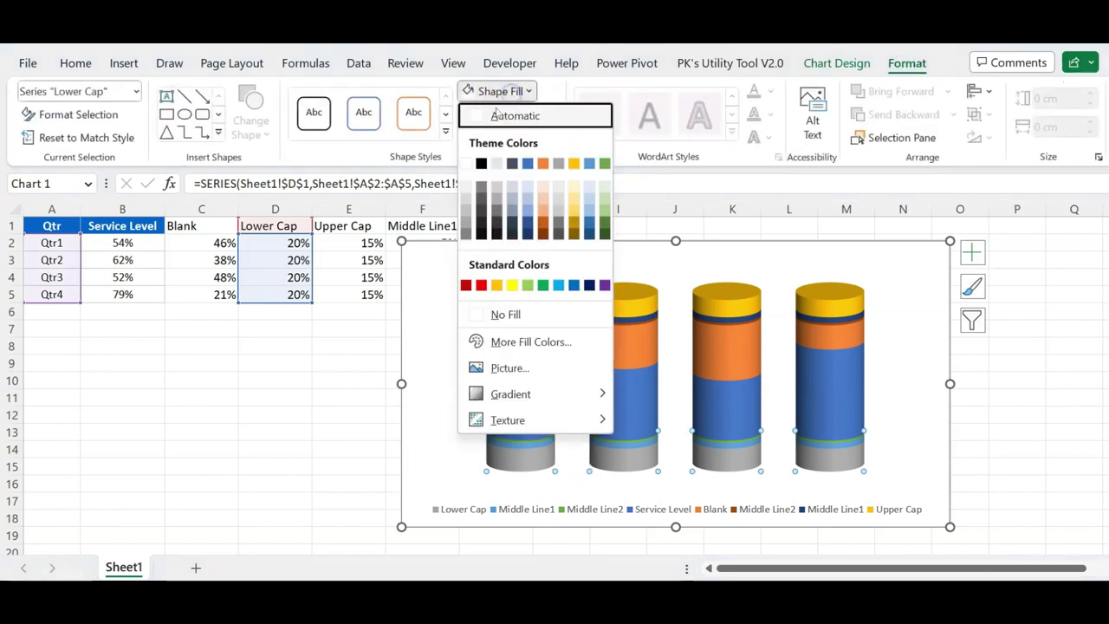
{"action": "left_click", "coordinate": [466, 164]}
{"action": "left_click", "coordinate": [1056, 343]}
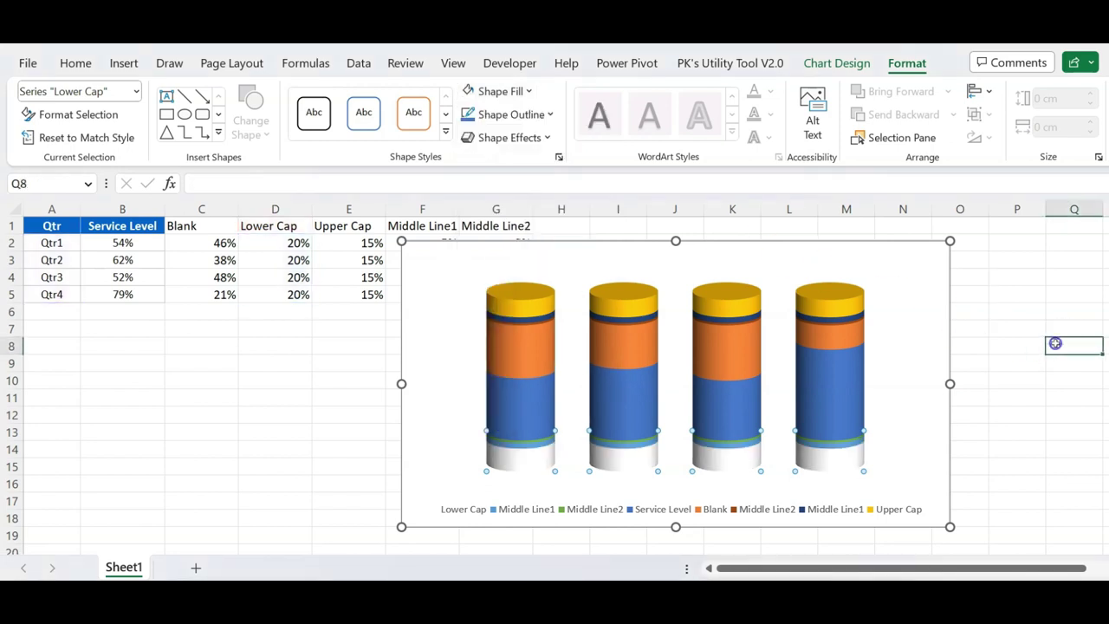
Step: Give the chart area a Bottom Spotlight - Accent 3 gradient fill and nudge the chart left
{"action": "left_click", "coordinate": [735, 244]}
{"action": "right_click", "coordinate": [735, 244]}
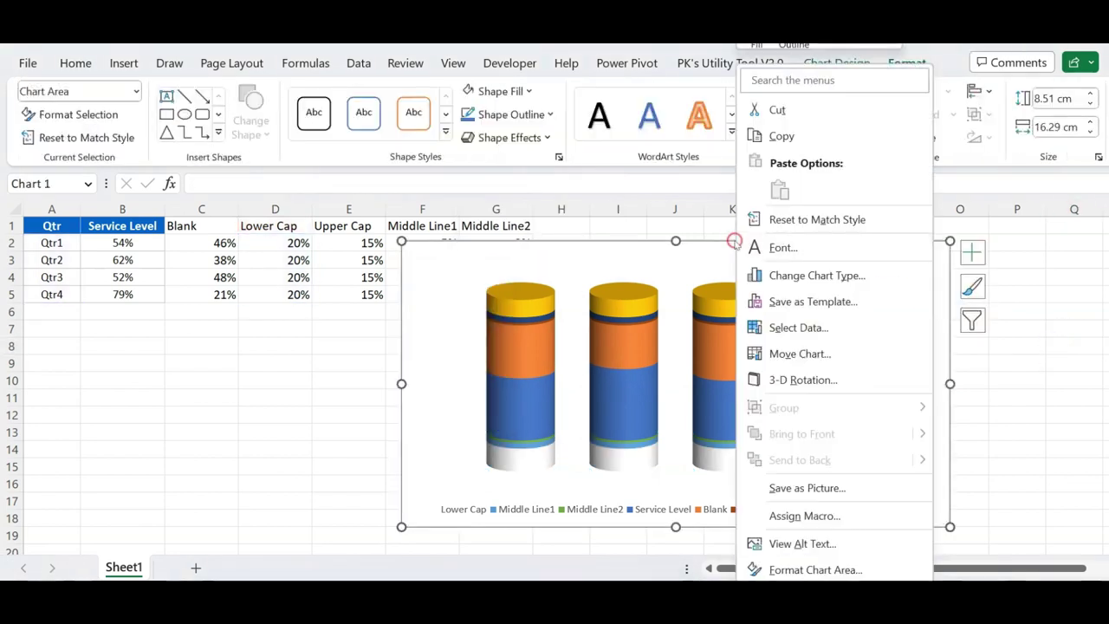
{"action": "left_click", "coordinate": [819, 560]}
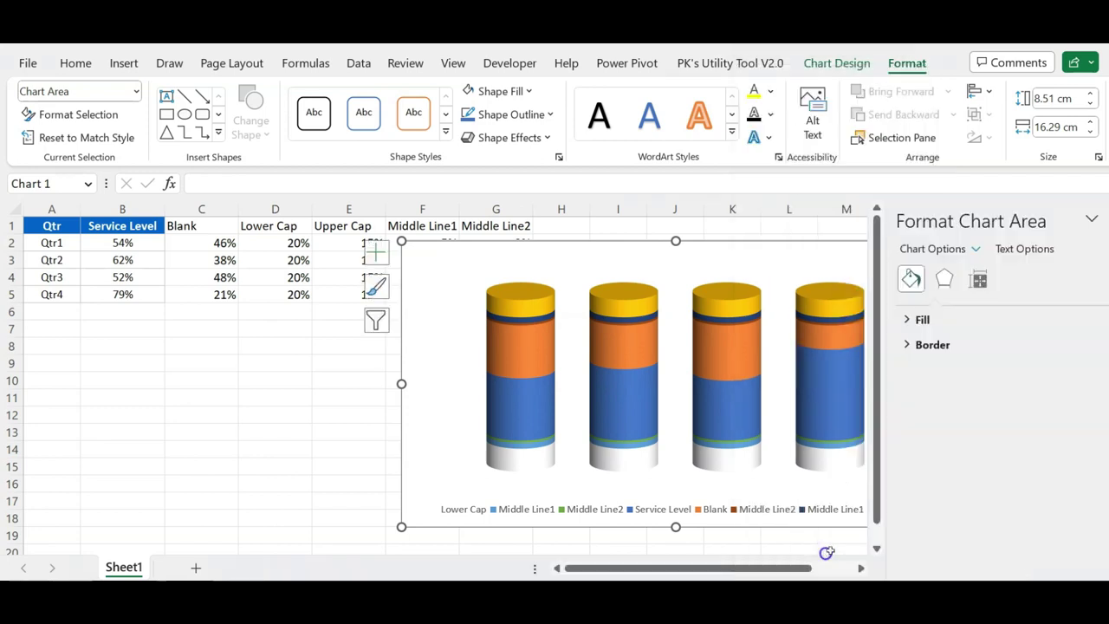
{"action": "left_click", "coordinate": [915, 321]}
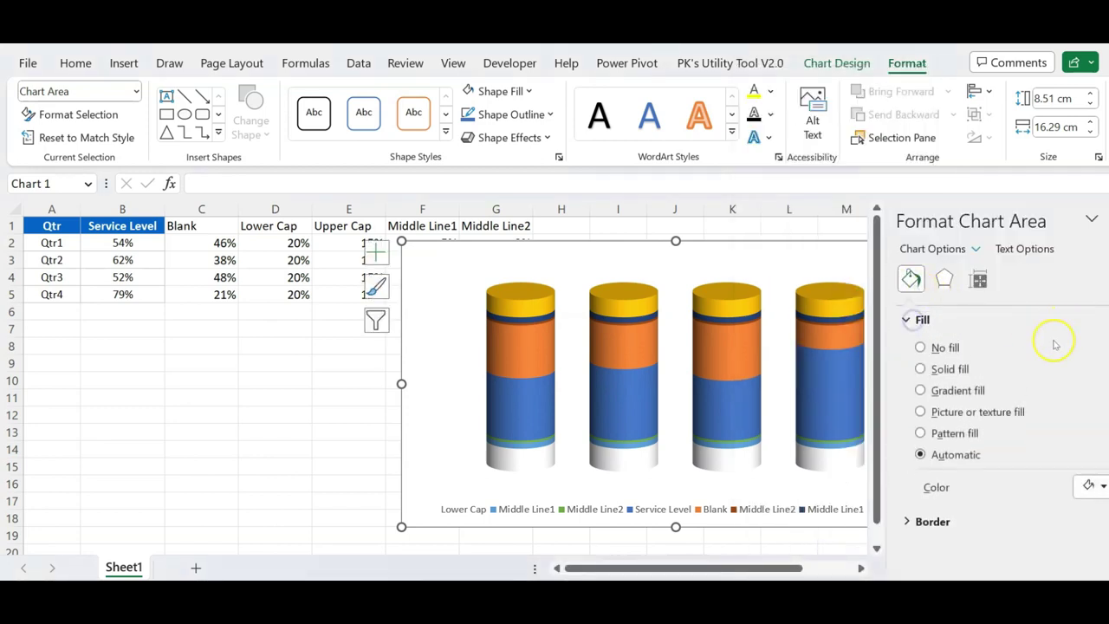
{"action": "left_click", "coordinate": [956, 391]}
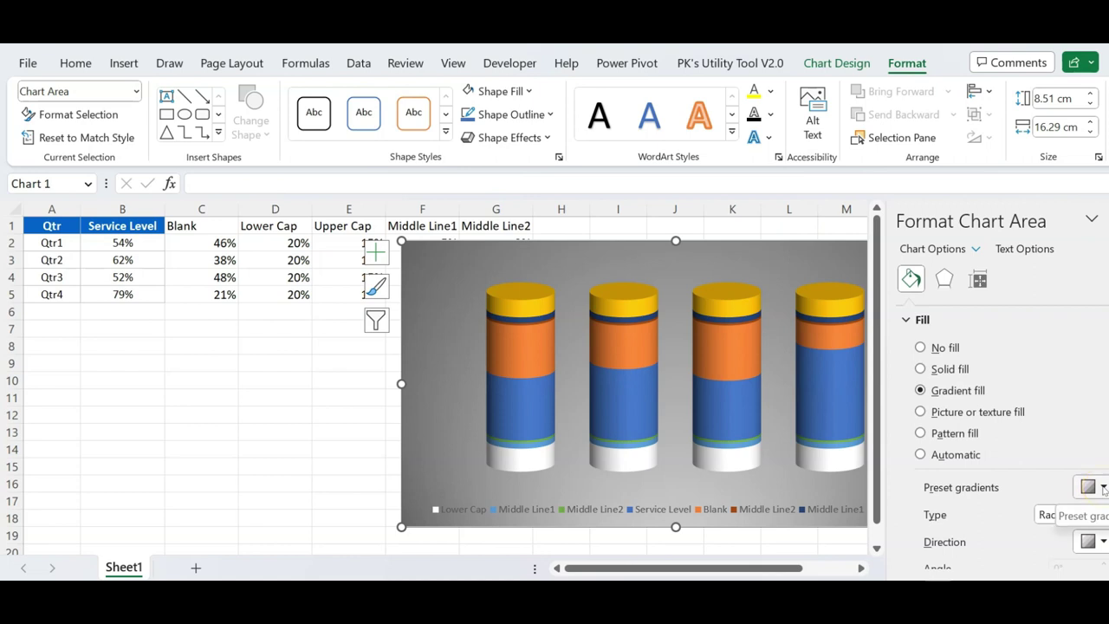
{"action": "left_click", "coordinate": [1103, 489]}
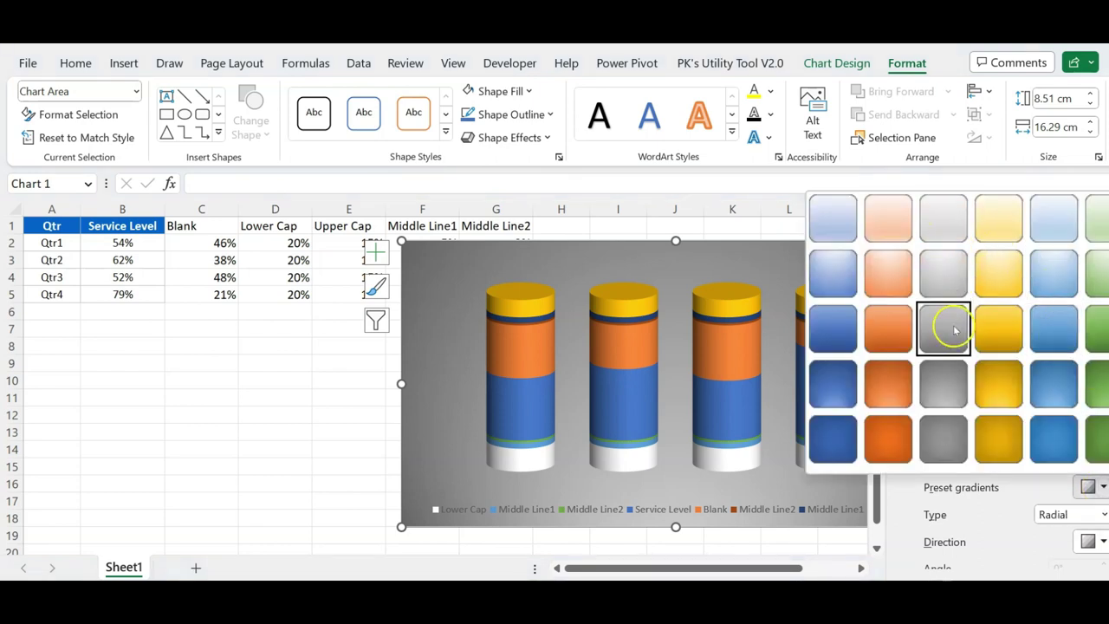
{"action": "left_click", "coordinate": [951, 395]}
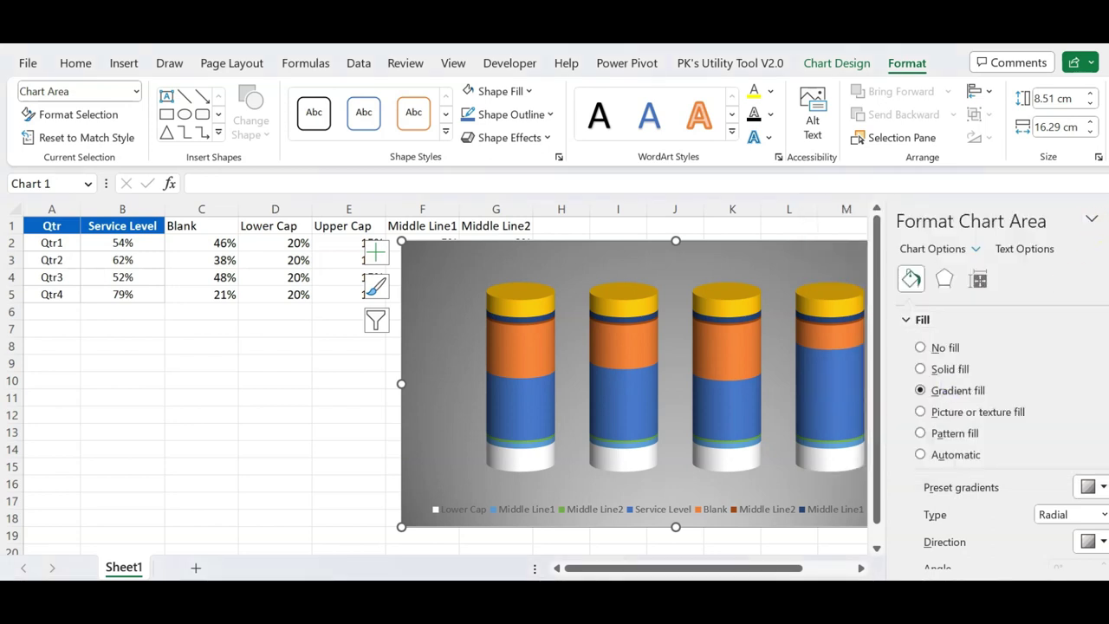
{"action": "left_click", "coordinate": [1102, 220]}
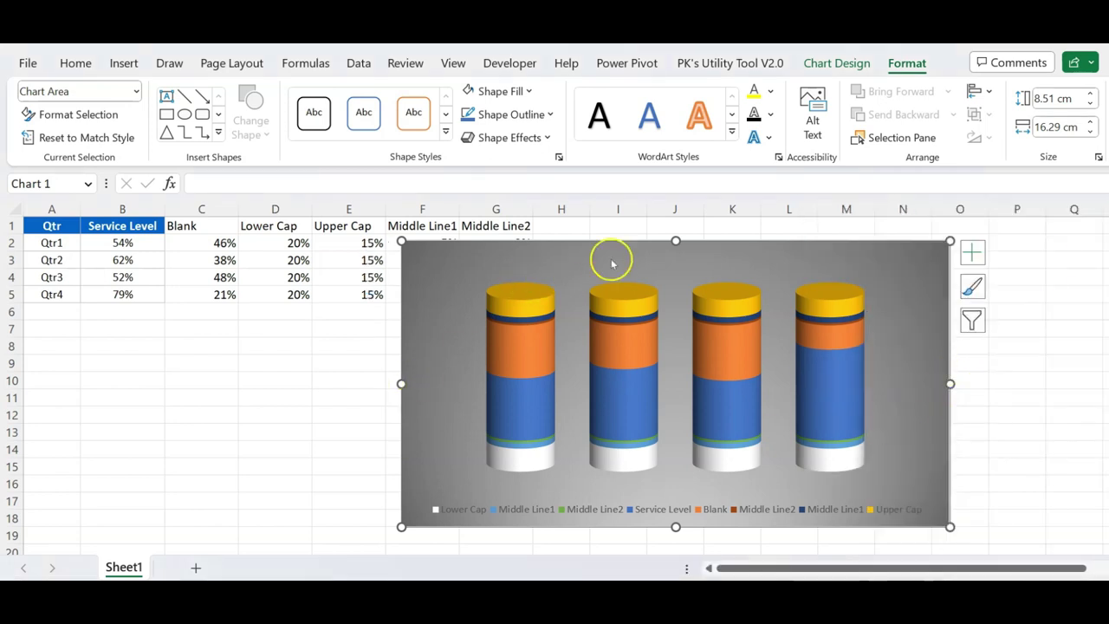
{"action": "left_click_drag", "start_coordinate": [613, 246], "coordinate": [577, 254]}
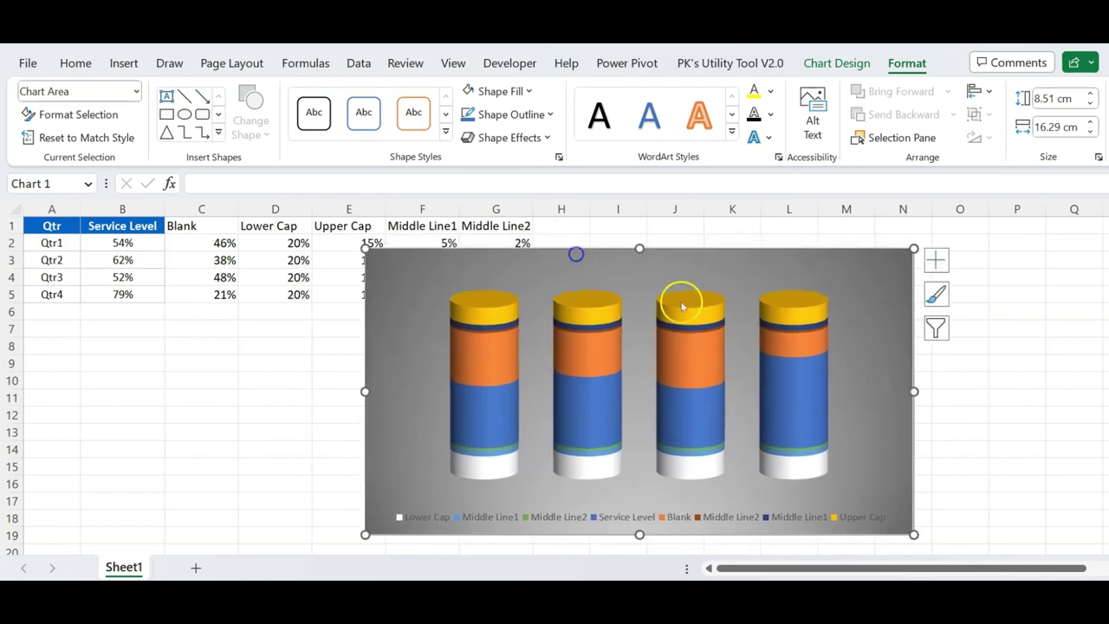
{"action": "left_click", "coordinate": [977, 364]}
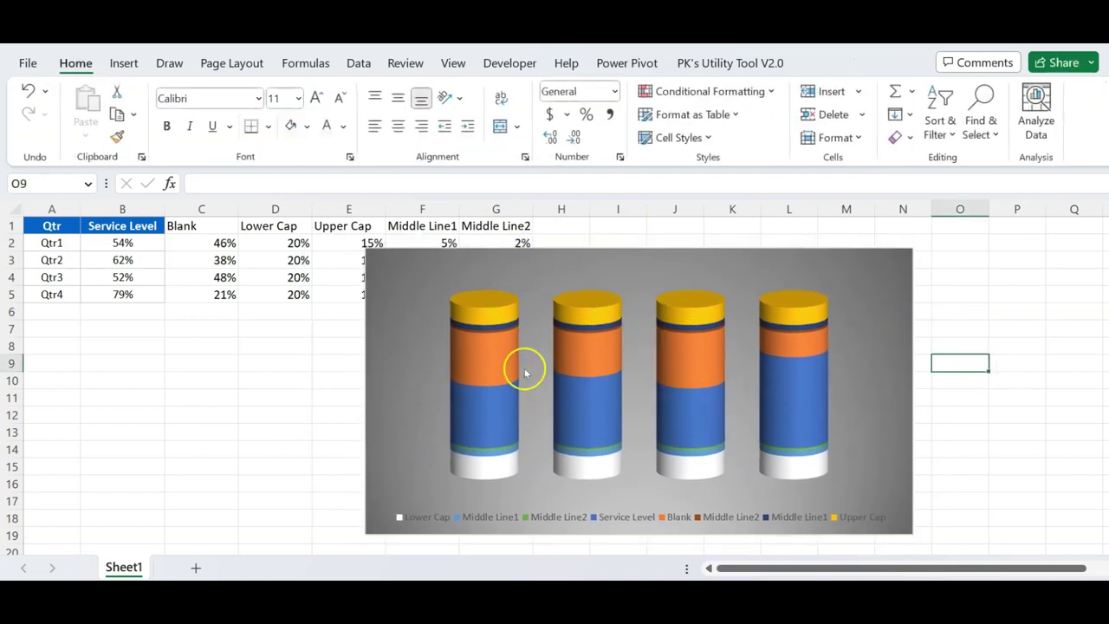
Step: Fill the Upper Cap series with white, then select the Qtr1 Service Level point
{"action": "left_click", "coordinate": [488, 319]}
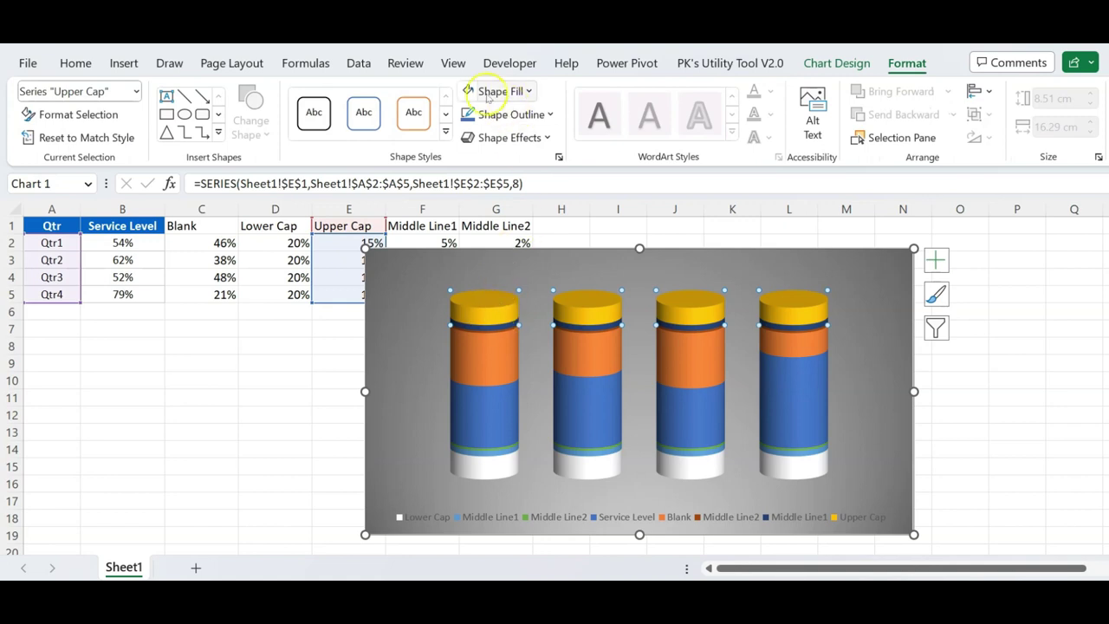
{"action": "left_click", "coordinate": [467, 91]}
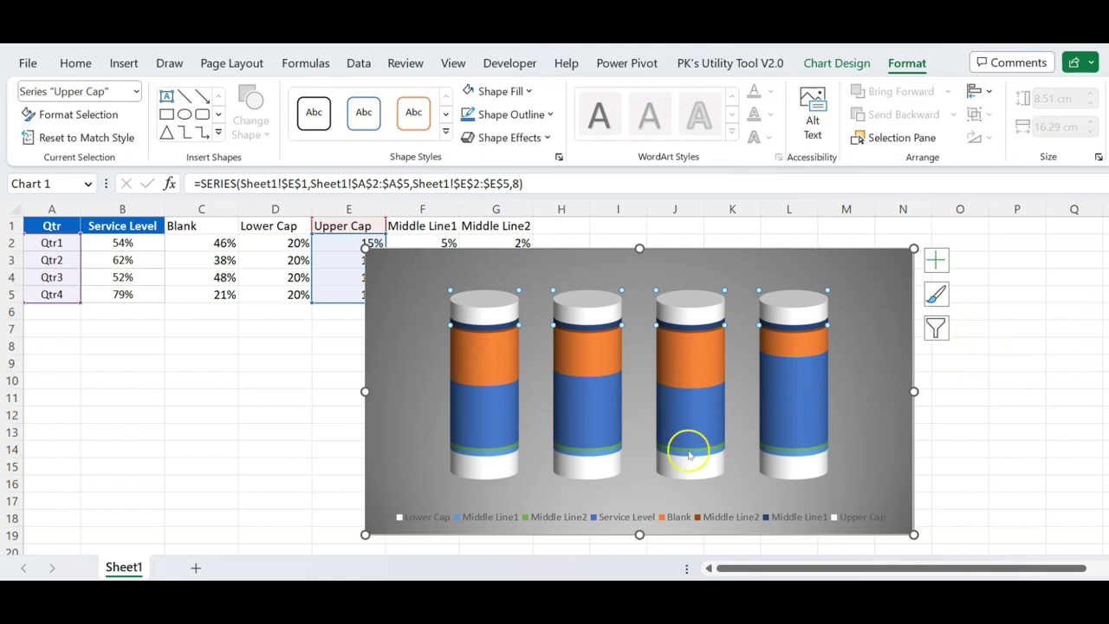
{"action": "left_click", "coordinate": [486, 418]}
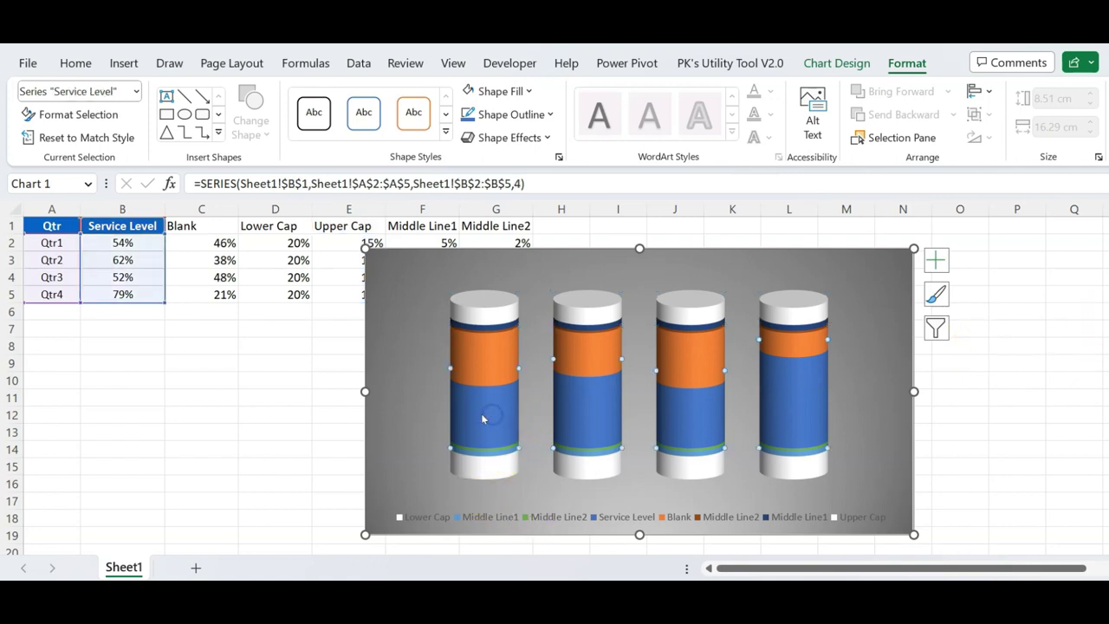
{"action": "left_click", "coordinate": [489, 419]}
Step: Give the Qtr1 Service Level point a linear gradient from red to orange
{"action": "right_click", "coordinate": [488, 417]}
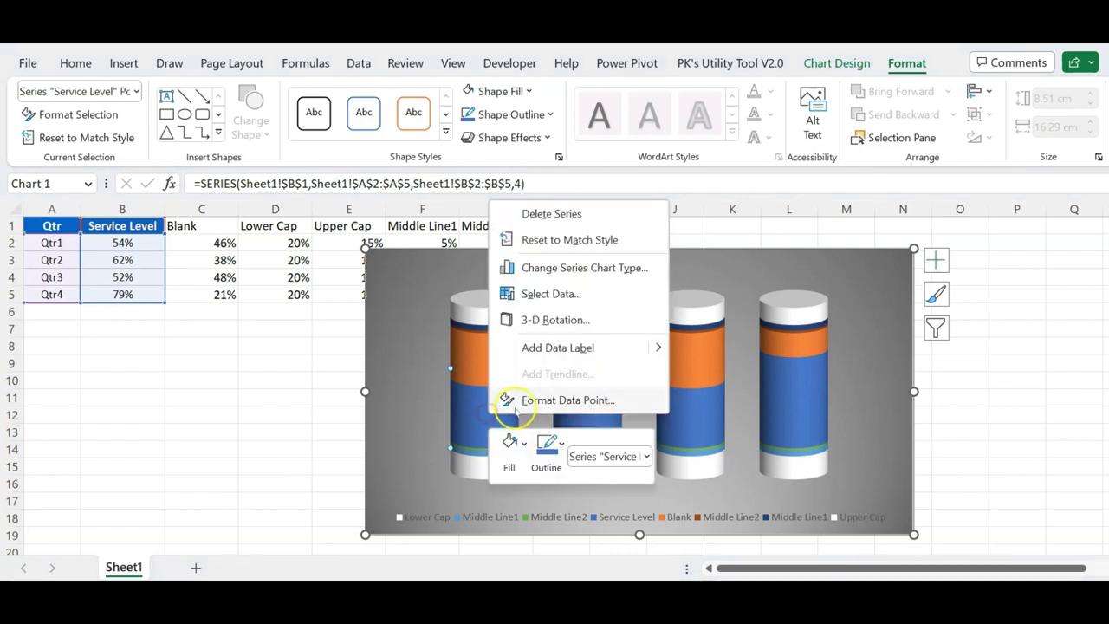
{"action": "left_click", "coordinate": [540, 401]}
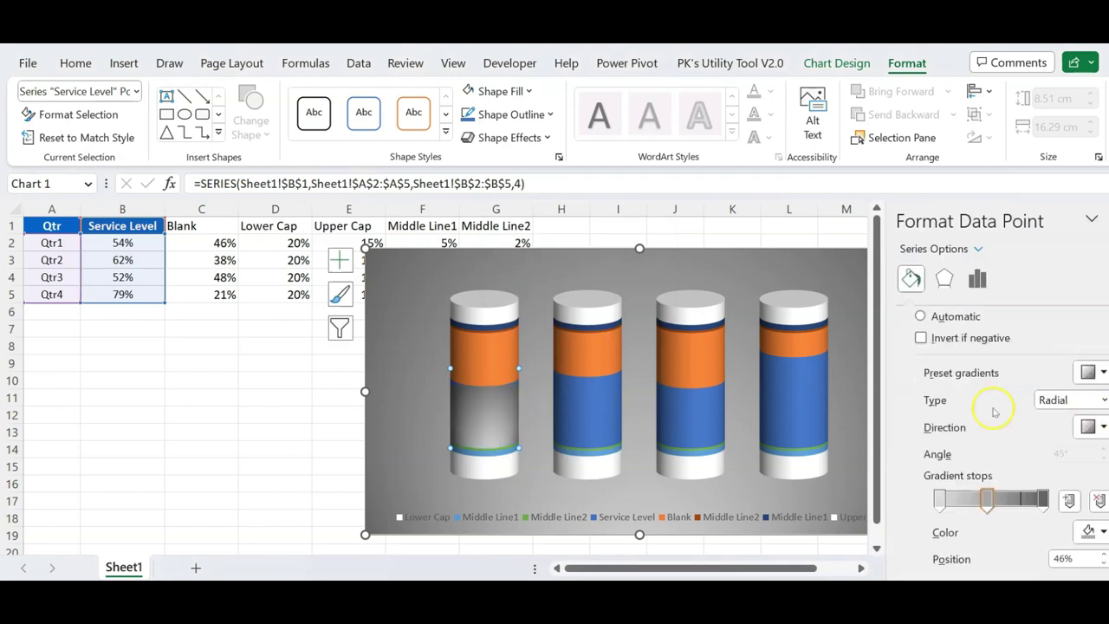
{"action": "left_click", "coordinate": [1104, 400]}
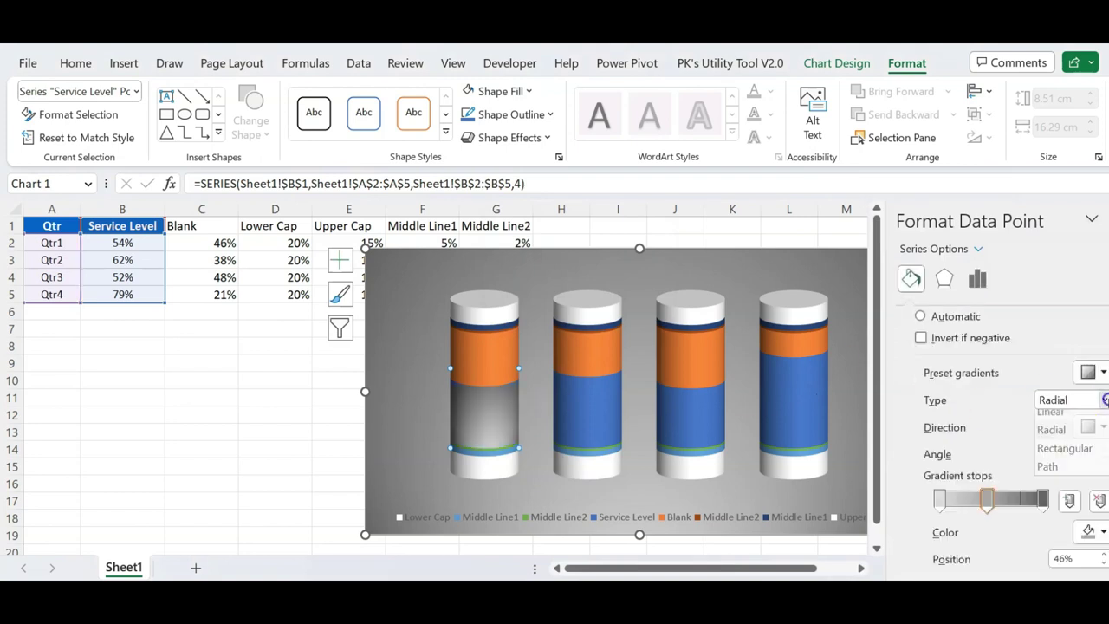
{"action": "left_click", "coordinate": [1068, 420]}
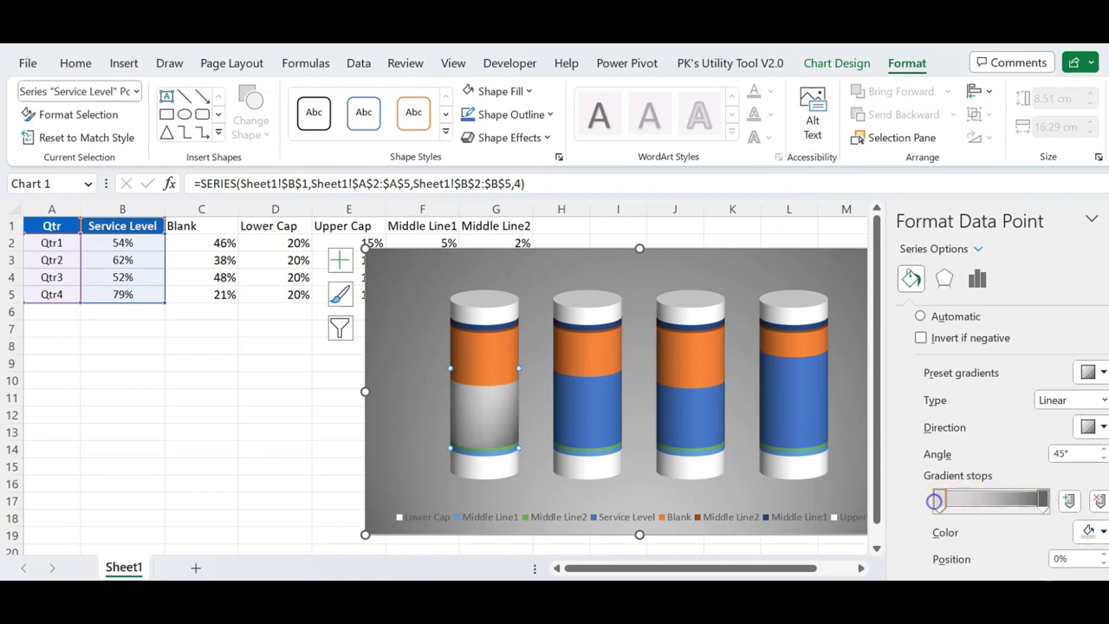
{"action": "scroll", "coordinate": [1104, 425], "scroll_direction": "down", "scroll_amount": 3}
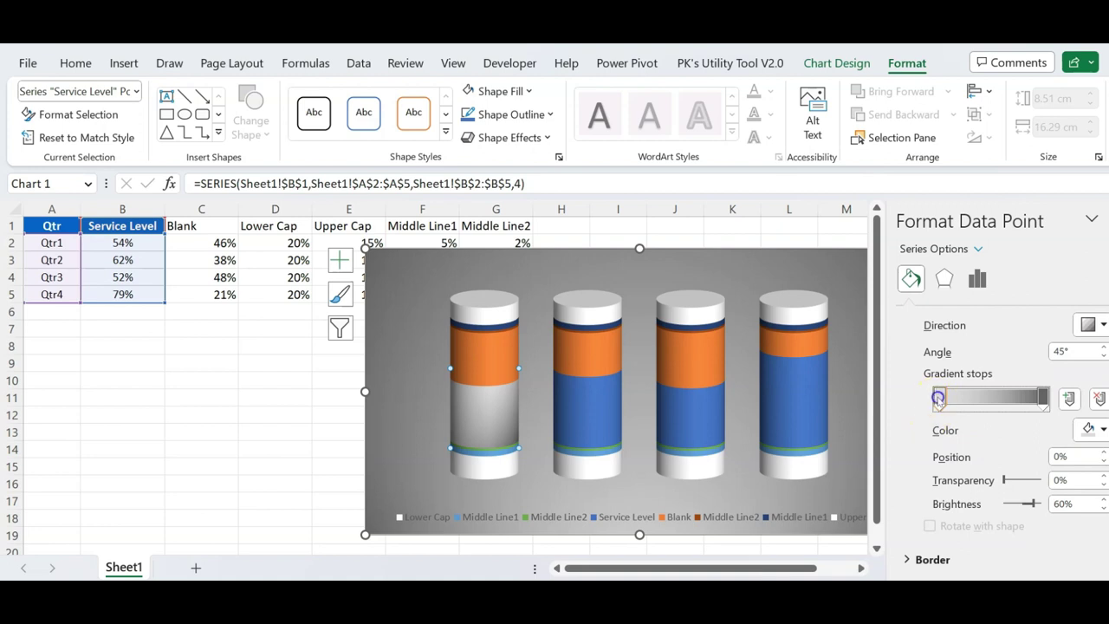
{"action": "left_click", "coordinate": [1083, 434]}
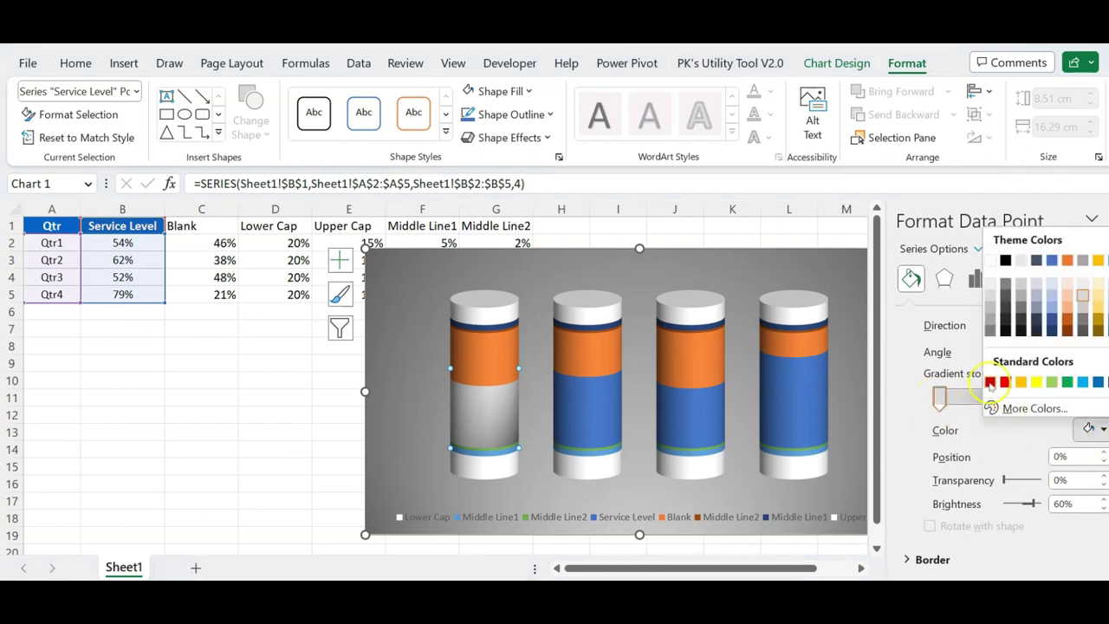
{"action": "left_click", "coordinate": [991, 384]}
{"action": "left_click", "coordinate": [1046, 397]}
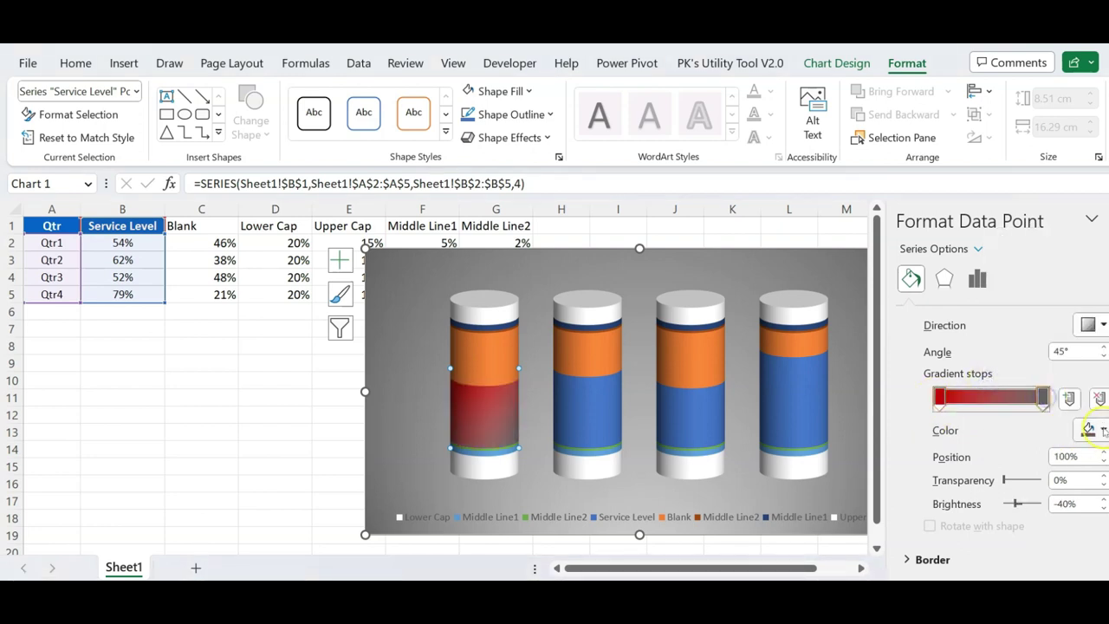
{"action": "left_click", "coordinate": [1088, 431]}
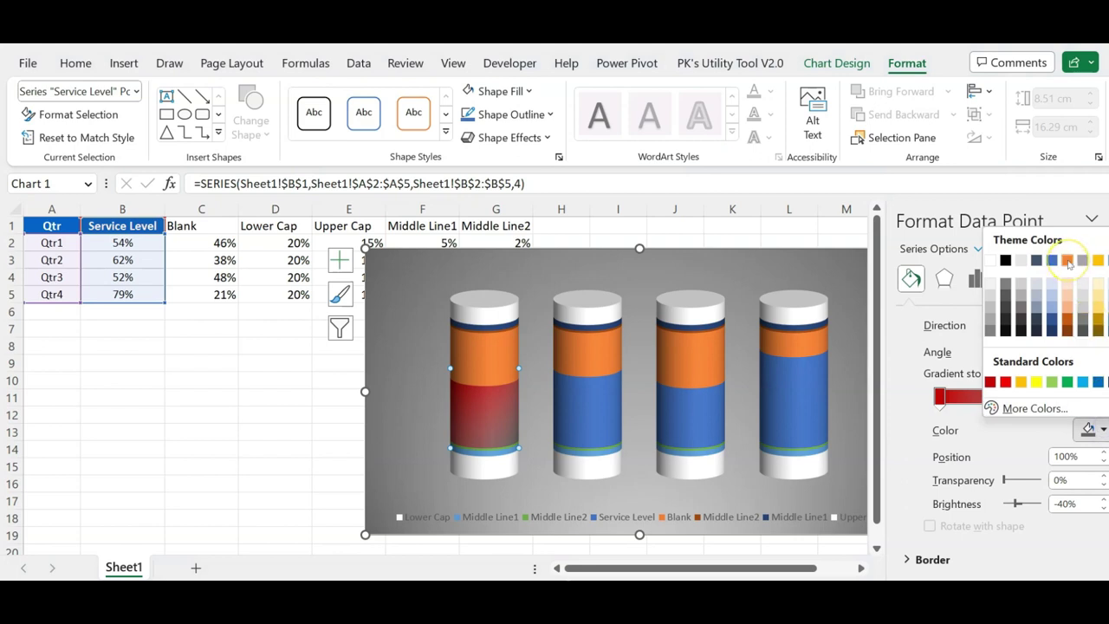
{"action": "left_click", "coordinate": [1069, 260]}
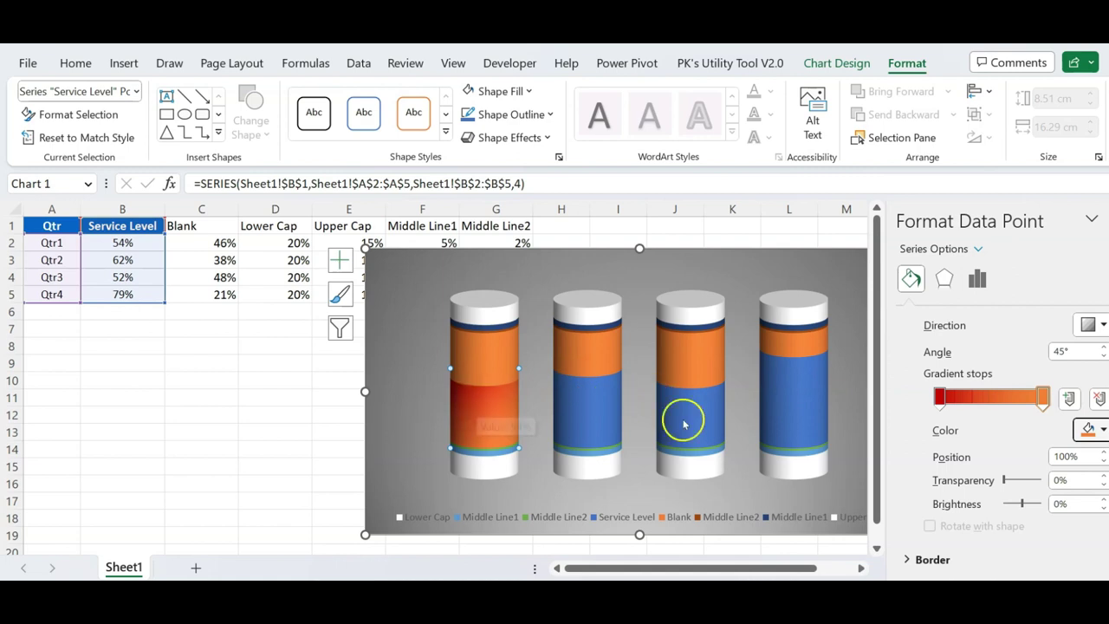
Step: Set the gradient direction to Linear Right so it runs left to right
{"action": "scroll", "coordinate": [997, 433], "scroll_direction": "up", "scroll_amount": 3}
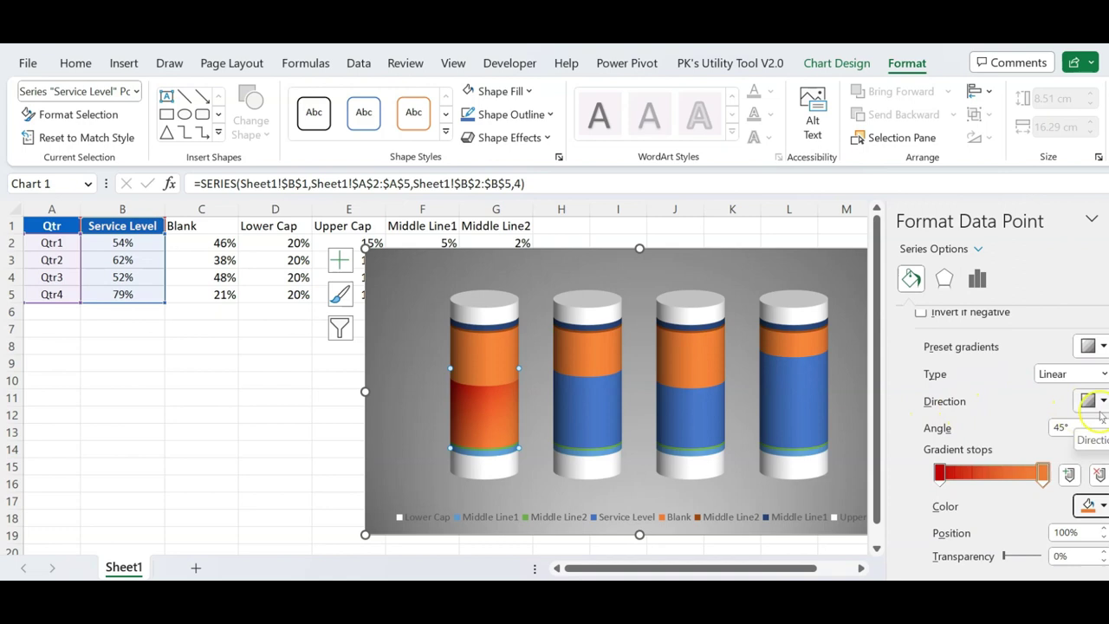
{"action": "left_click", "coordinate": [1102, 401]}
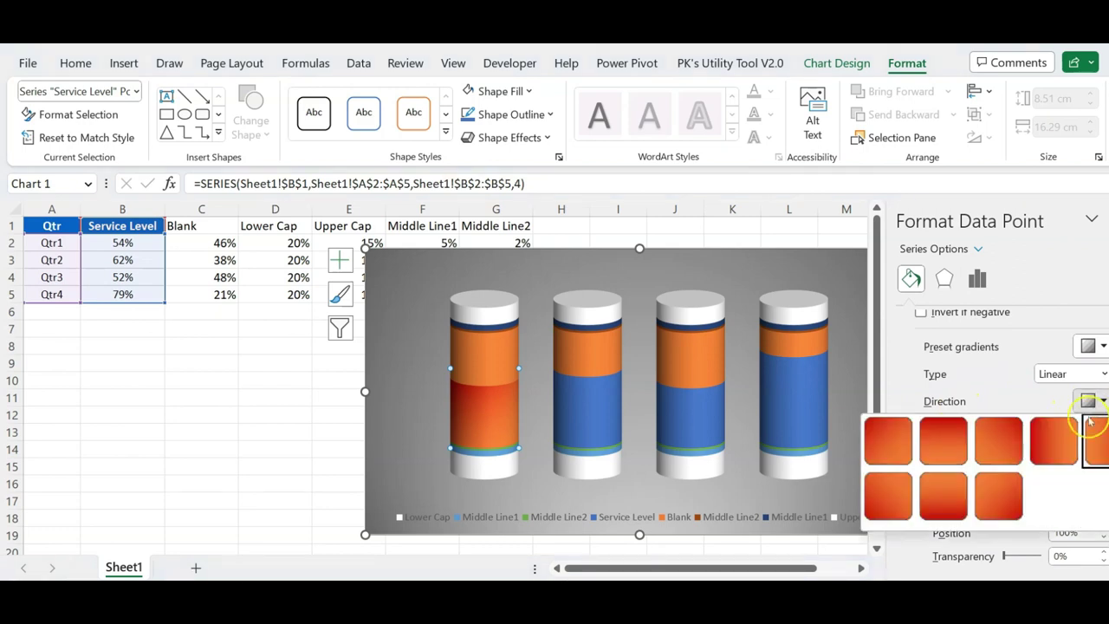
{"action": "left_click", "coordinate": [1049, 450]}
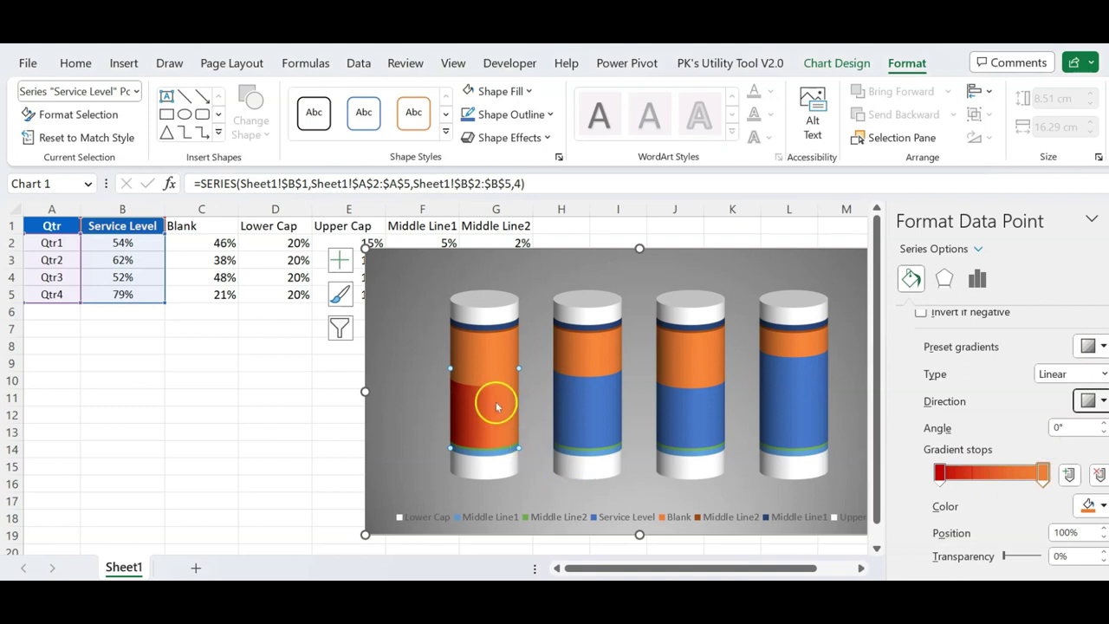
Step: Try a gradient fill on the first Middle Line1 band, then drag the chart below the data table
{"action": "left_click", "coordinate": [487, 347]}
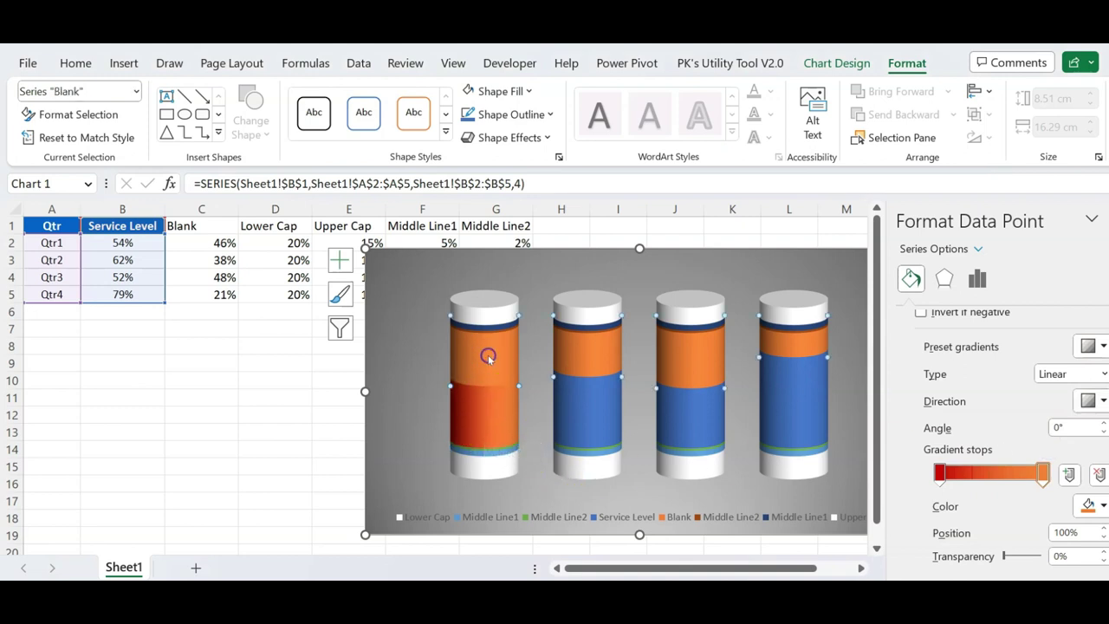
{"action": "left_click", "coordinate": [498, 329]}
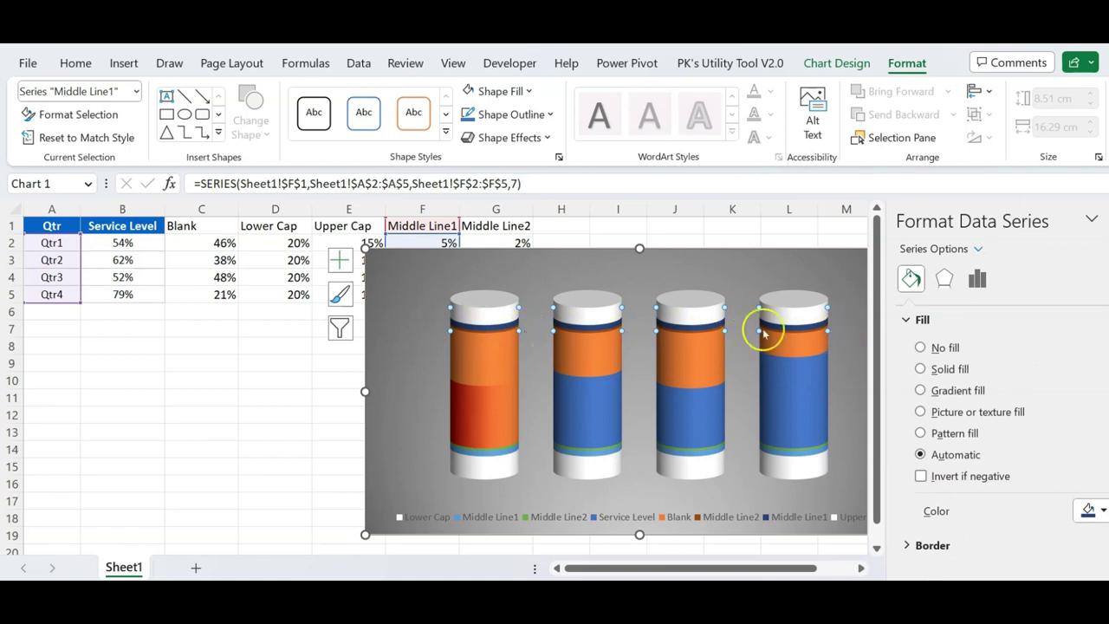
{"action": "left_click", "coordinate": [495, 327]}
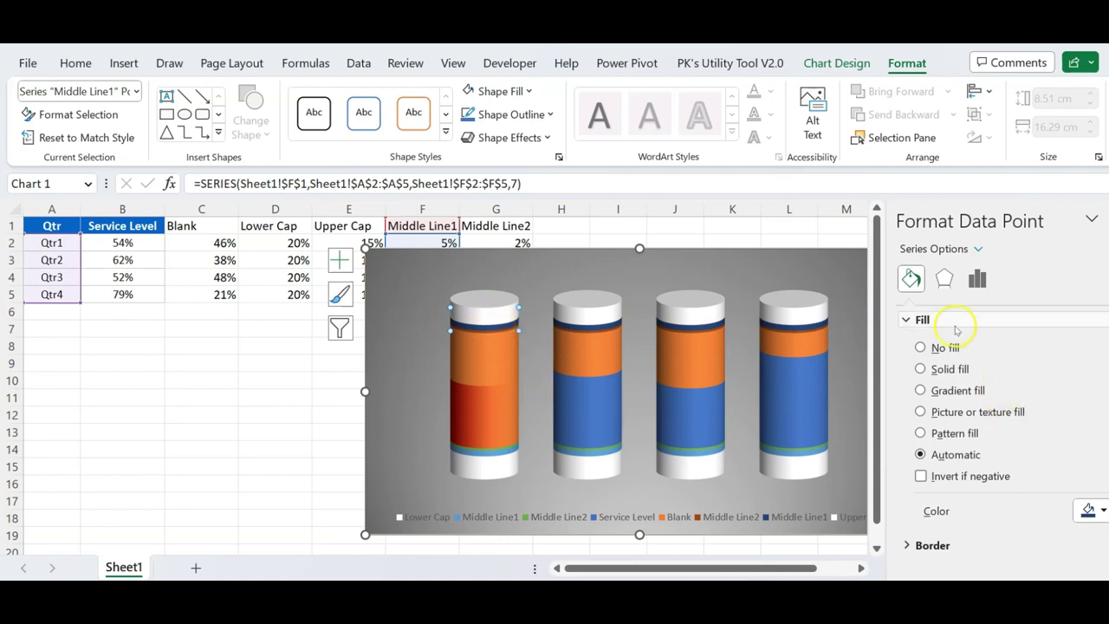
{"action": "left_click", "coordinate": [946, 394]}
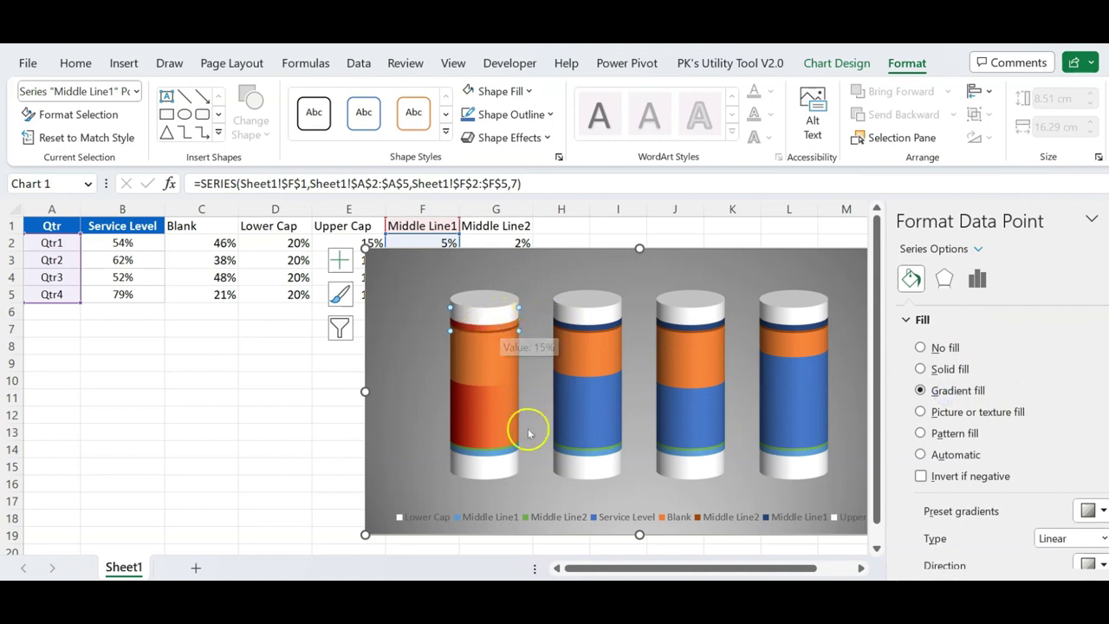
{"action": "left_click", "coordinate": [489, 455]}
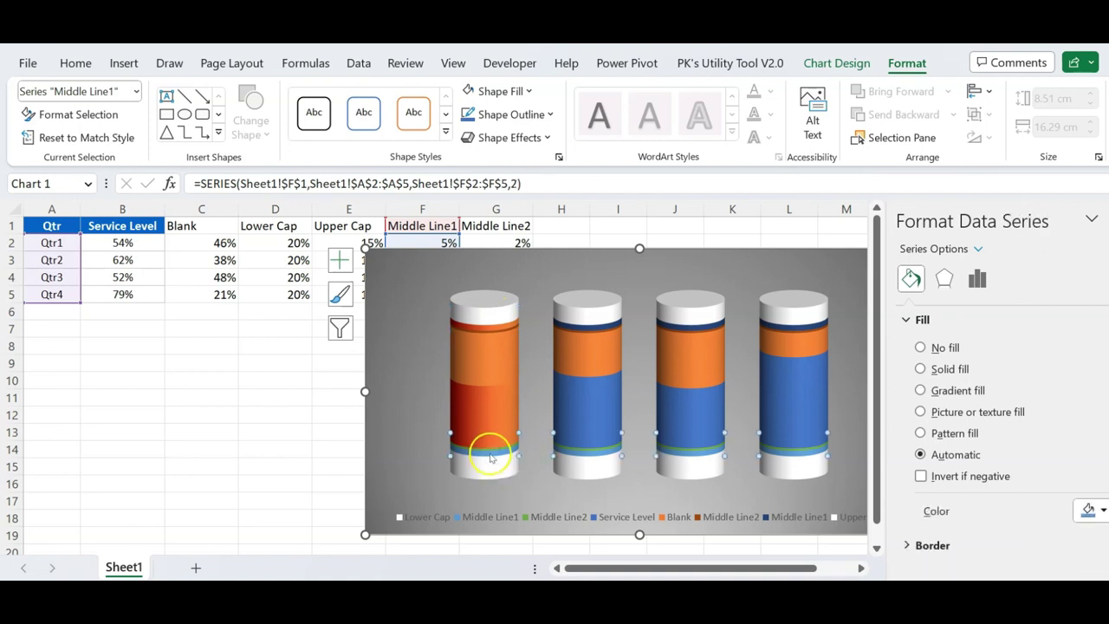
{"action": "left_click_drag", "start_coordinate": [540, 256], "coordinate": [445, 311]}
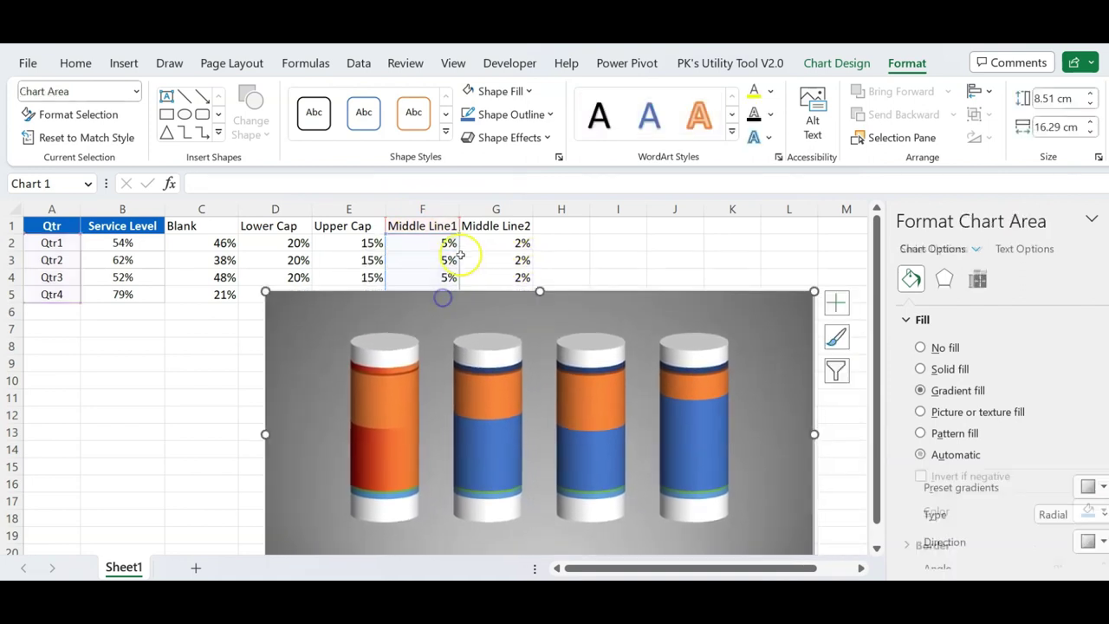
Step: Apply a gradient fill to the first cylinder's Middle Line1 band
{"action": "left_click", "coordinate": [402, 500]}
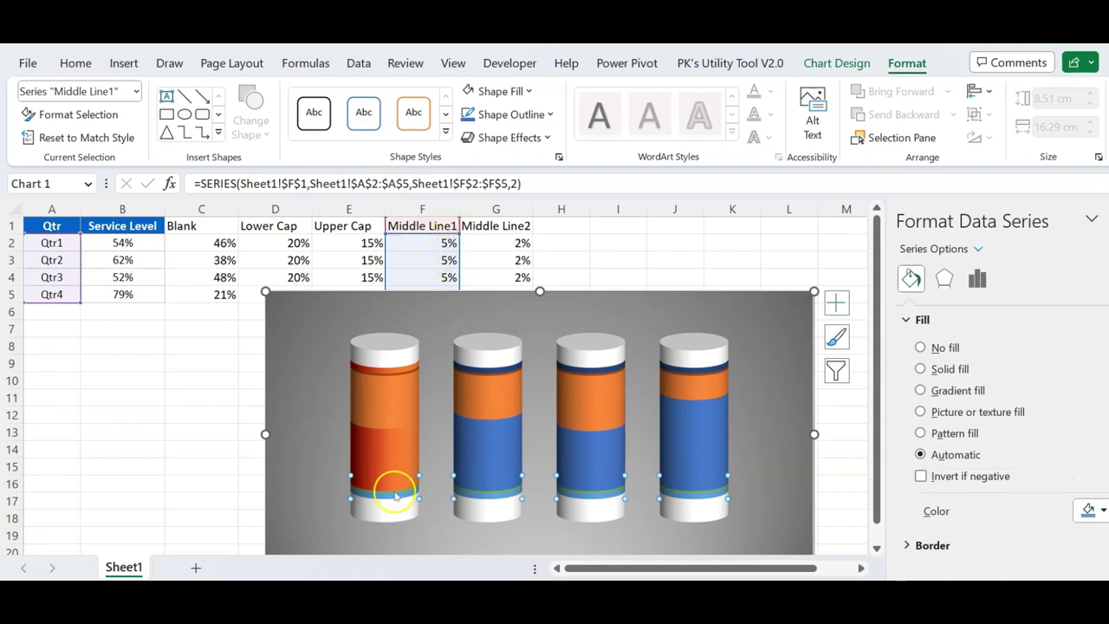
{"action": "left_click", "coordinate": [392, 500]}
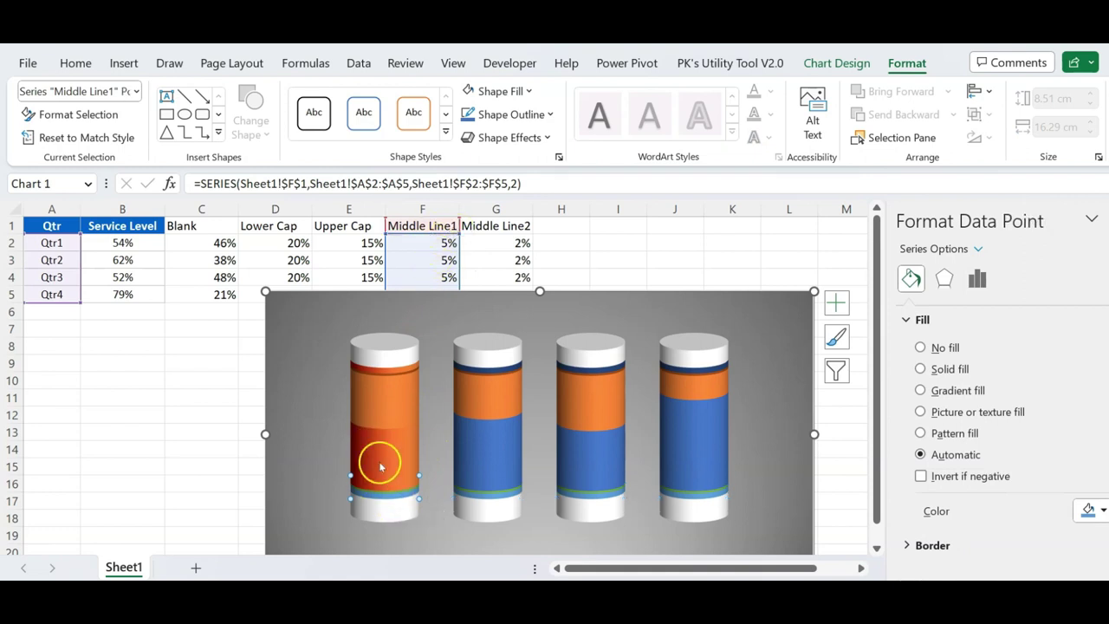
{"action": "left_click", "coordinate": [961, 391]}
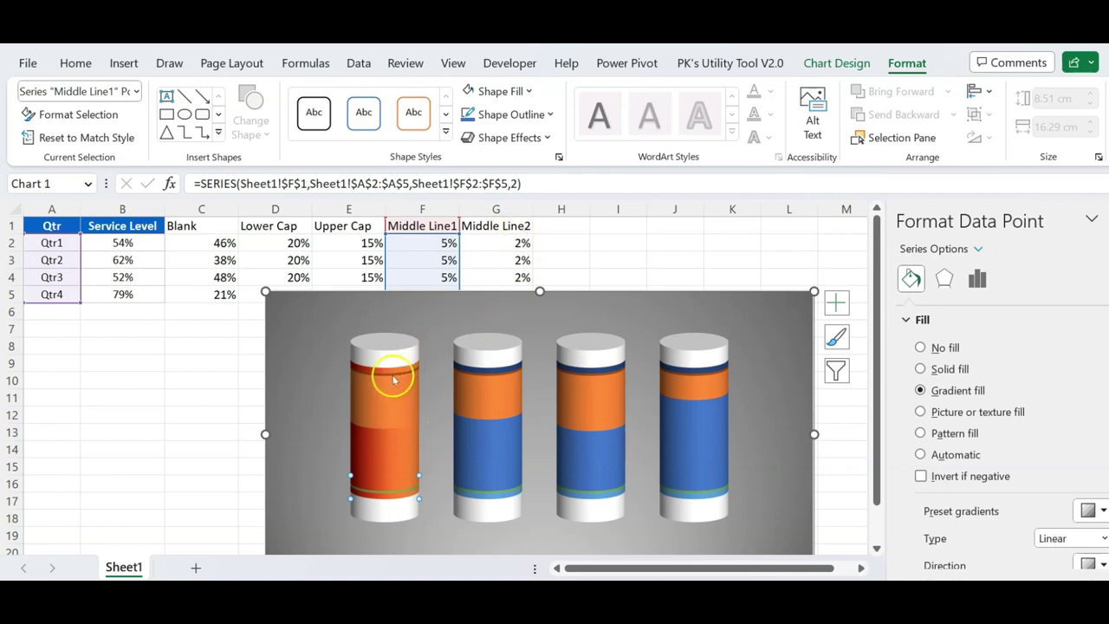
{"action": "left_click", "coordinate": [389, 375]}
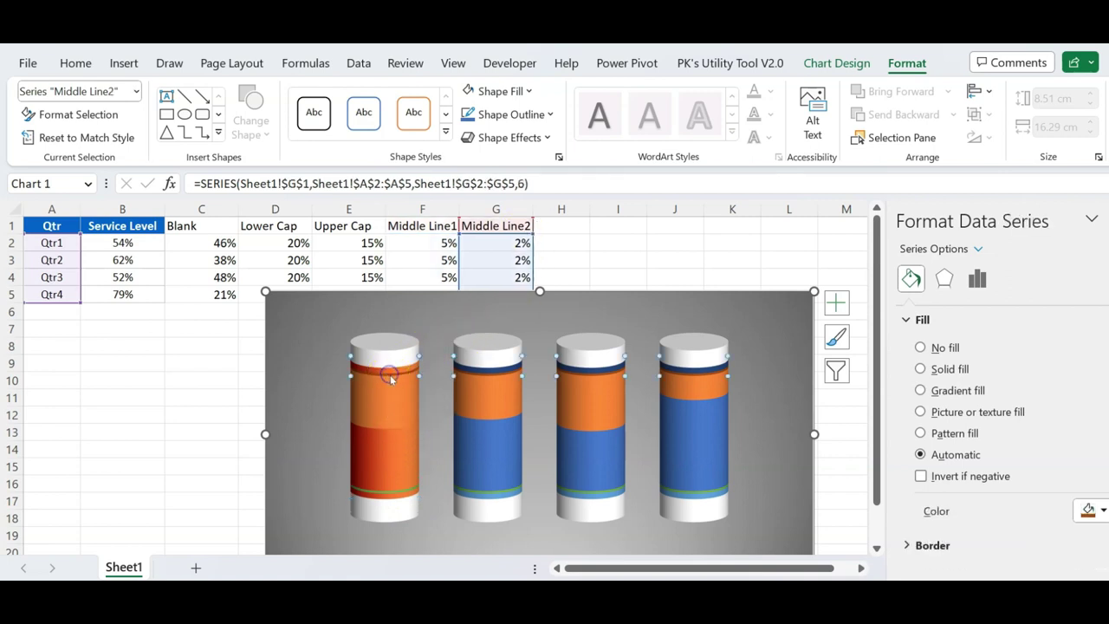
{"action": "left_click", "coordinate": [393, 376]}
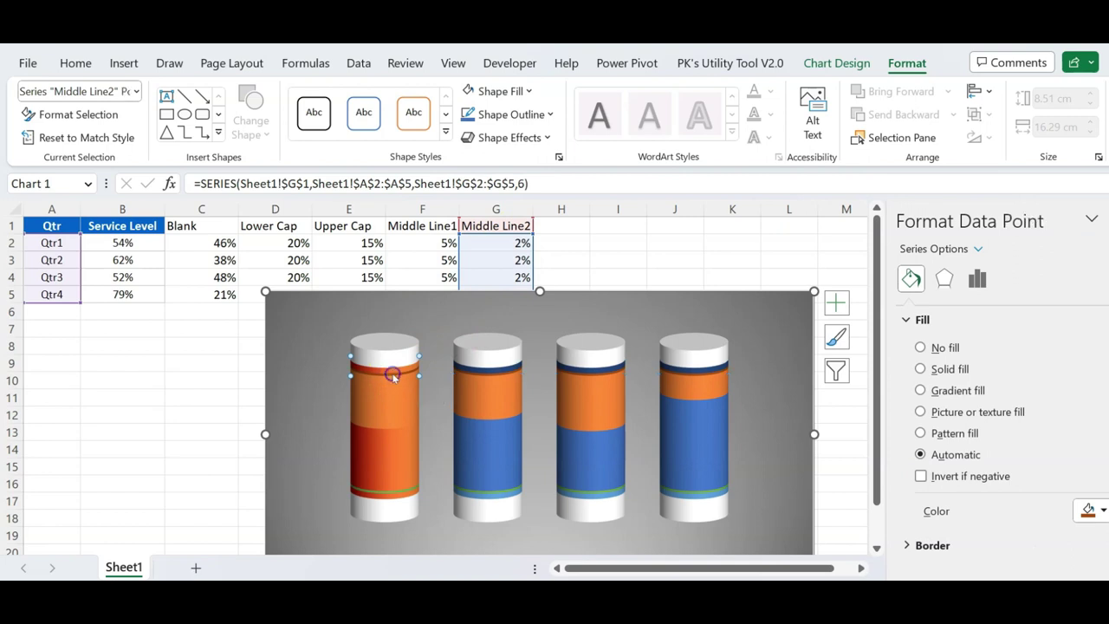
Step: Enter 10% in G2 and fill it down to G4 for Middle Line2
{"action": "left_click", "coordinate": [594, 240]}
{"action": "left_click", "coordinate": [507, 241]}
{"action": "type", "text": "1%0"}
{"action": "key", "text": "ctrl+Return"}
{"action": "left_click_drag", "start_coordinate": [532, 251], "coordinate": [528, 278]}
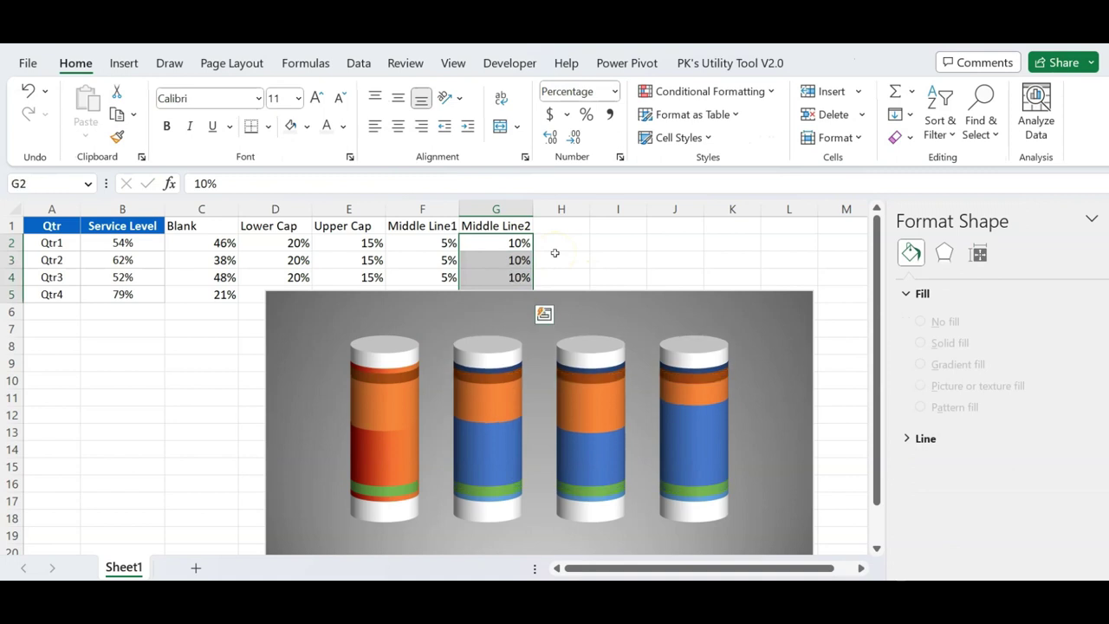
{"action": "left_click", "coordinate": [563, 244]}
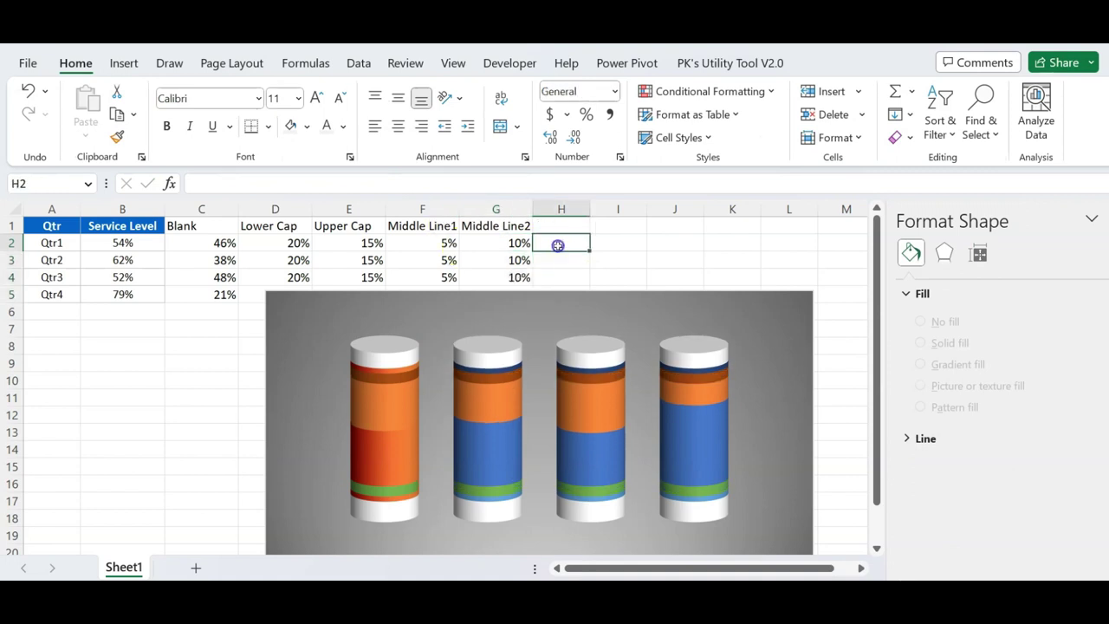
{"action": "left_click", "coordinate": [386, 384]}
Step: Fill the first cylinder's upper Middle Line2 band and green band with solid white
{"action": "left_click", "coordinate": [388, 382]}
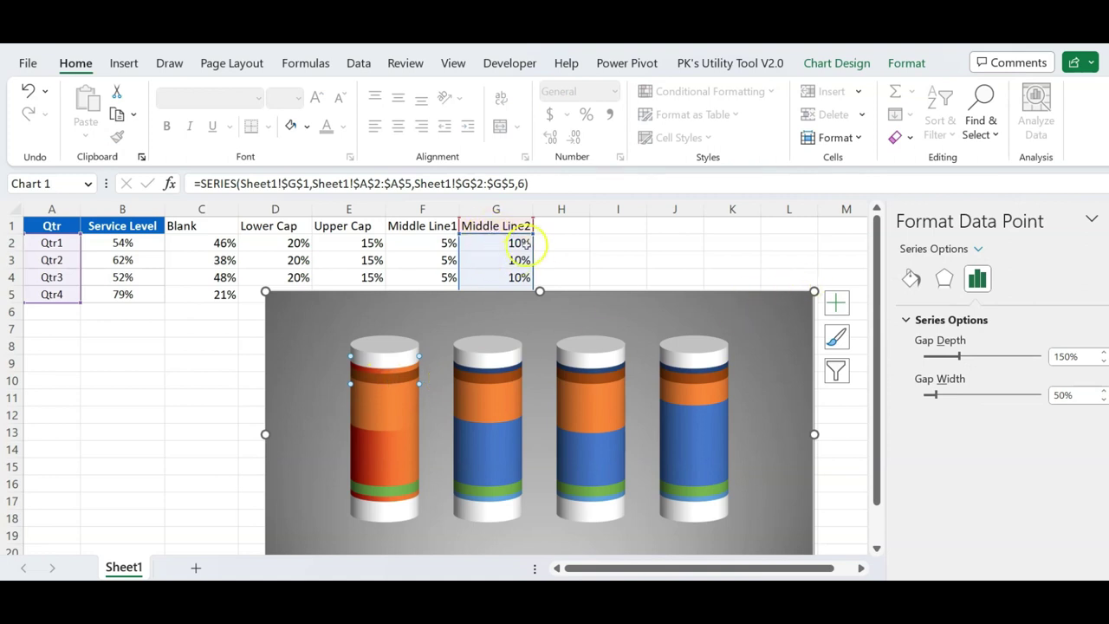
{"action": "left_click", "coordinate": [911, 278]}
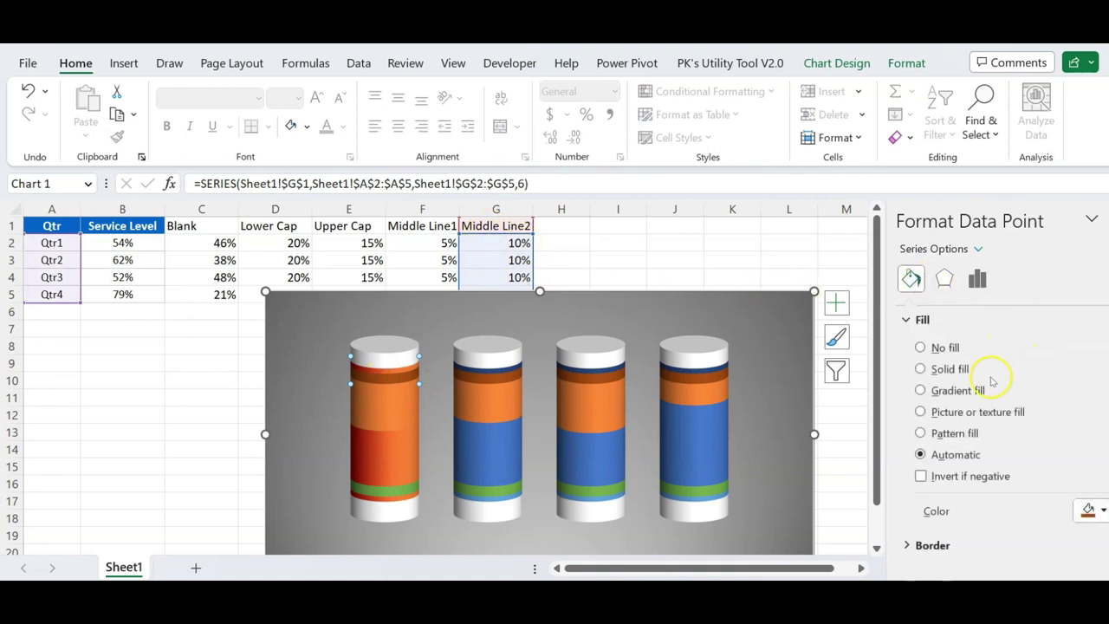
{"action": "left_click", "coordinate": [945, 368]}
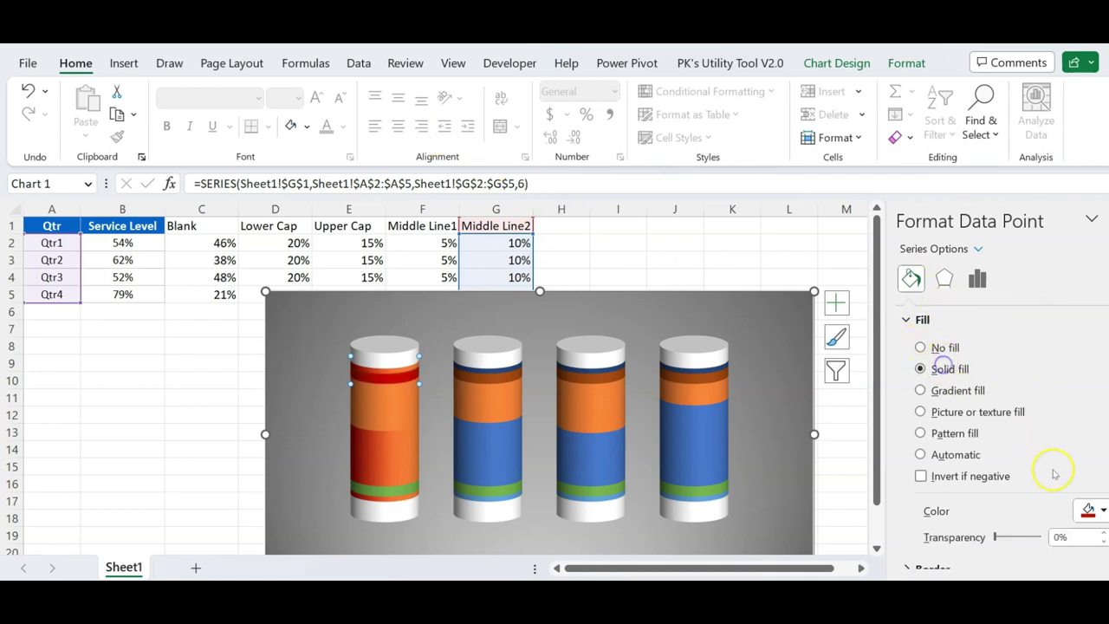
{"action": "left_click", "coordinate": [1090, 510]}
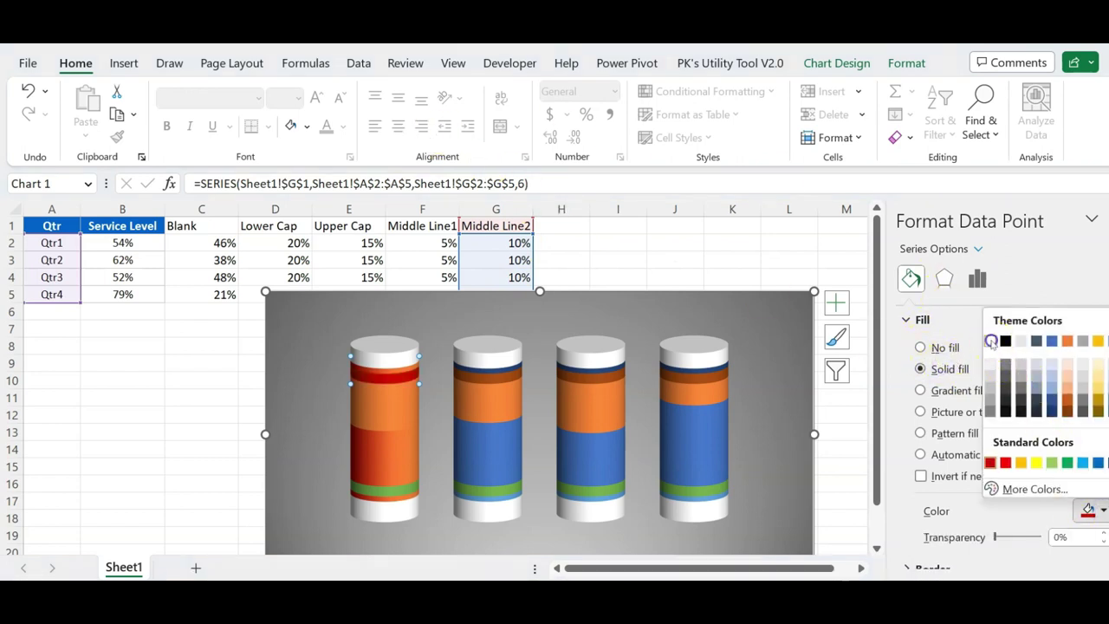
{"action": "left_click", "coordinate": [1021, 340]}
{"action": "left_click", "coordinate": [394, 499]}
{"action": "left_click", "coordinate": [385, 491]}
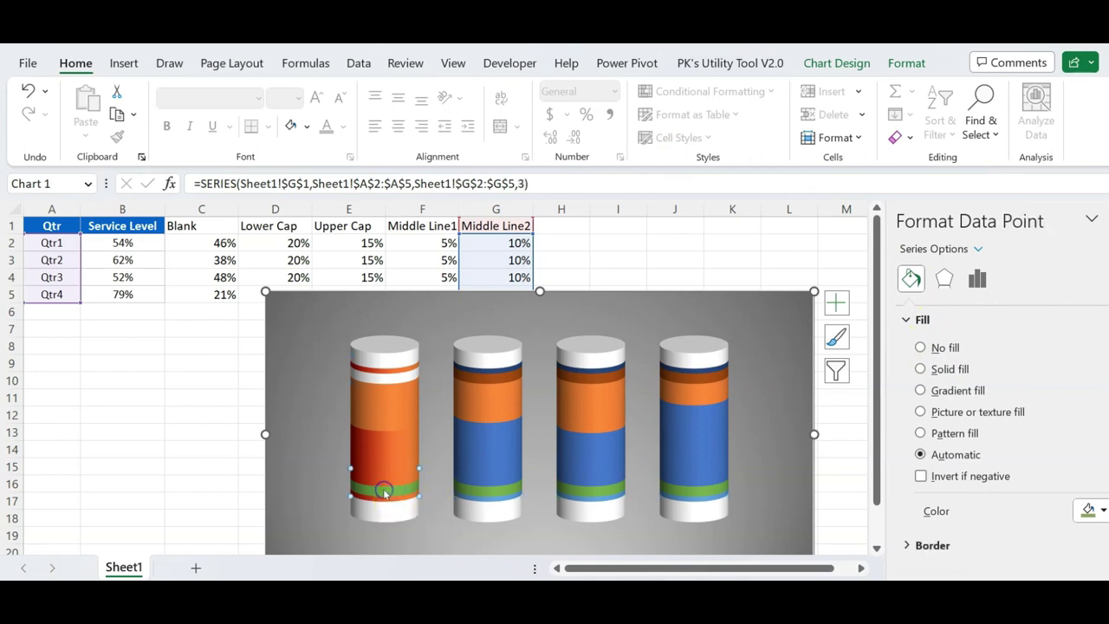
{"action": "left_click", "coordinate": [953, 370]}
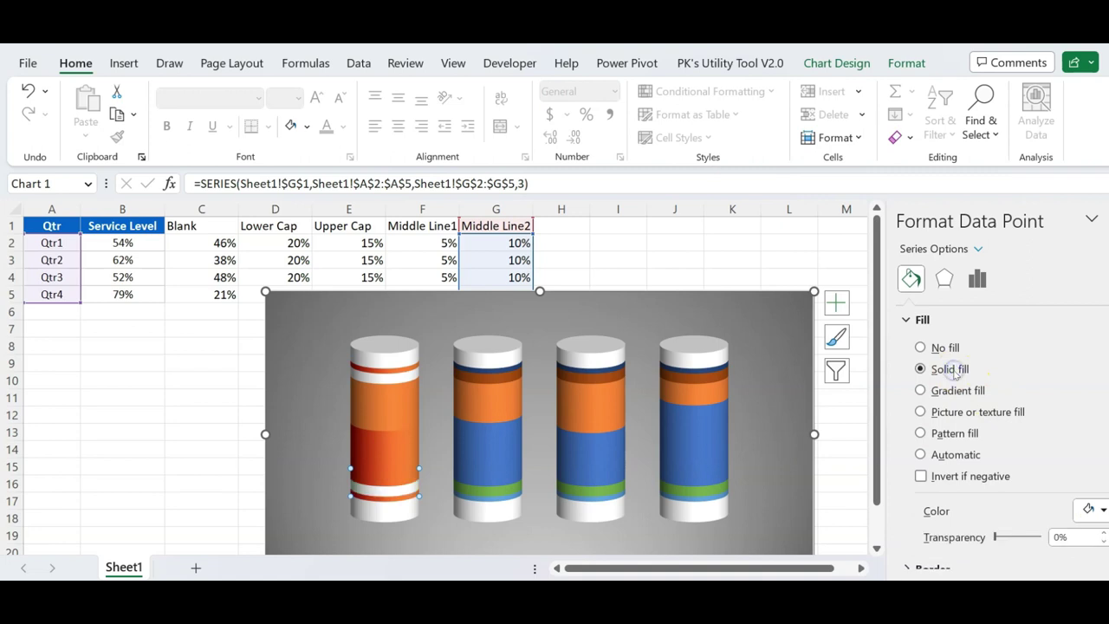
{"action": "left_click", "coordinate": [513, 243]}
Step: Enter 3% in G2 and fill it down through G4 with Ctrl+D, after briefly trying 2%
{"action": "type", "text": "2"}
{"action": "key", "text": "ctrl+Return"}
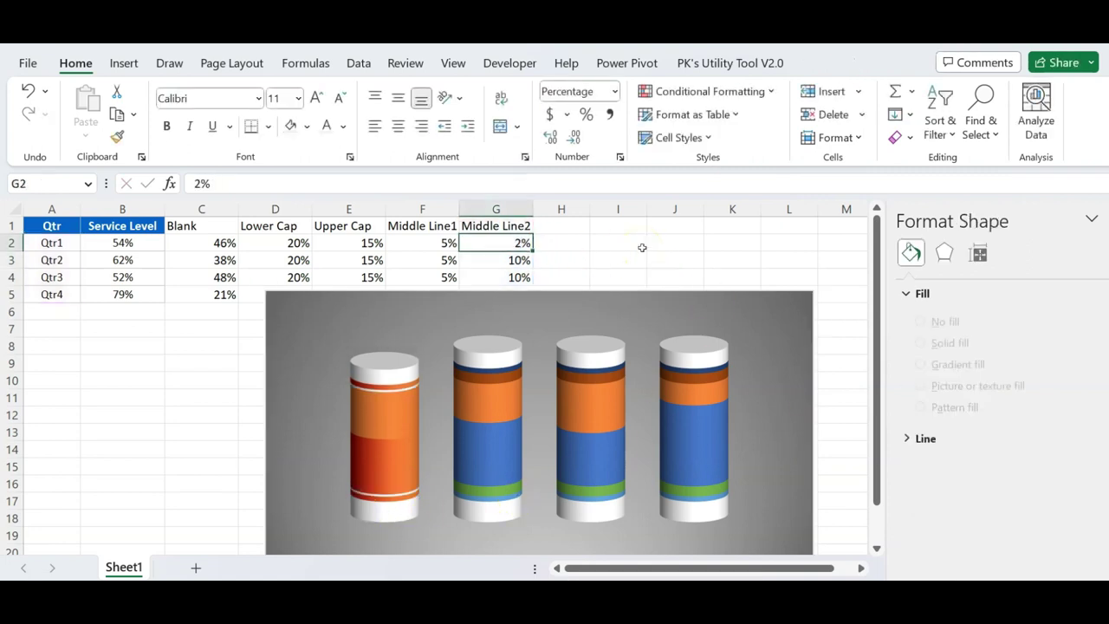
{"action": "key", "text": "shift+Down"}
{"action": "key", "text": "shift+Down"}
{"action": "key", "text": "ctrl+d"}
{"action": "type", "text": "3"}
{"action": "key", "text": "ctrl+Return"}
{"action": "key", "text": "shift+Down"}
{"action": "key", "text": "shift+Down"}
{"action": "key", "text": "shift+Down"}
{"action": "key", "text": "ctrl+d"}
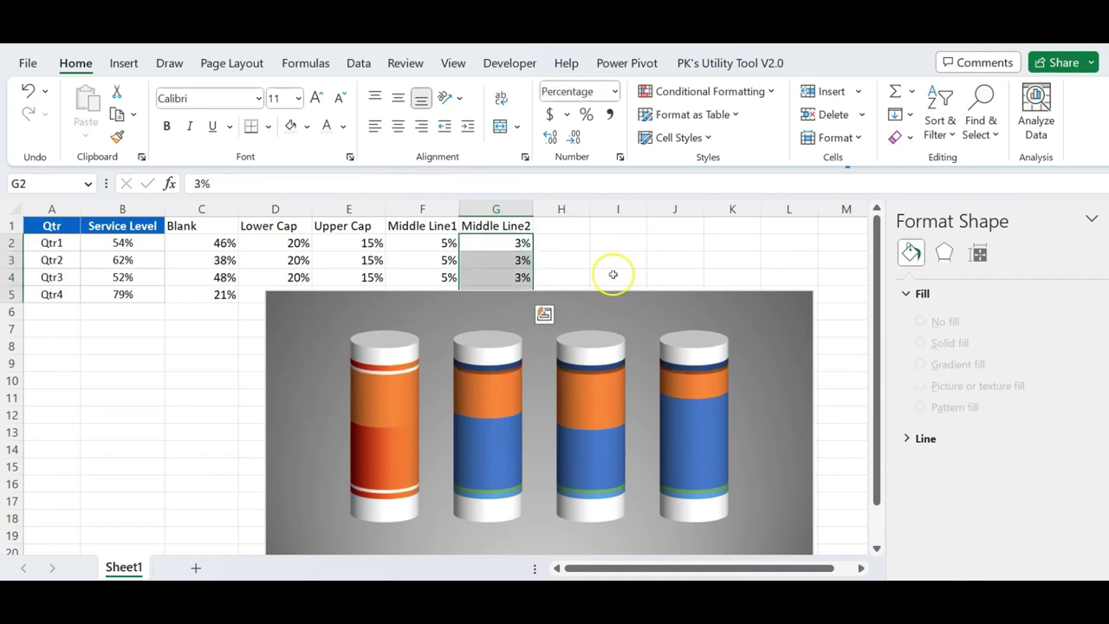
{"action": "left_click", "coordinate": [407, 373]}
{"action": "left_click", "coordinate": [383, 394]}
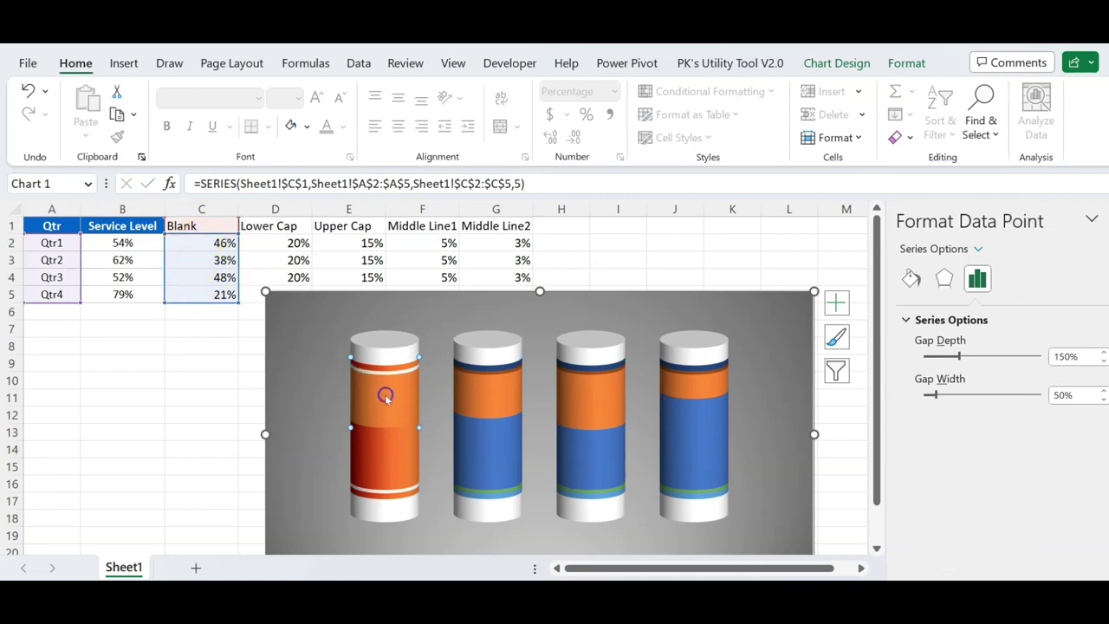
Step: Fill the first cylinder's Blank section solid orange at 85% transparency
{"action": "left_click", "coordinate": [911, 278]}
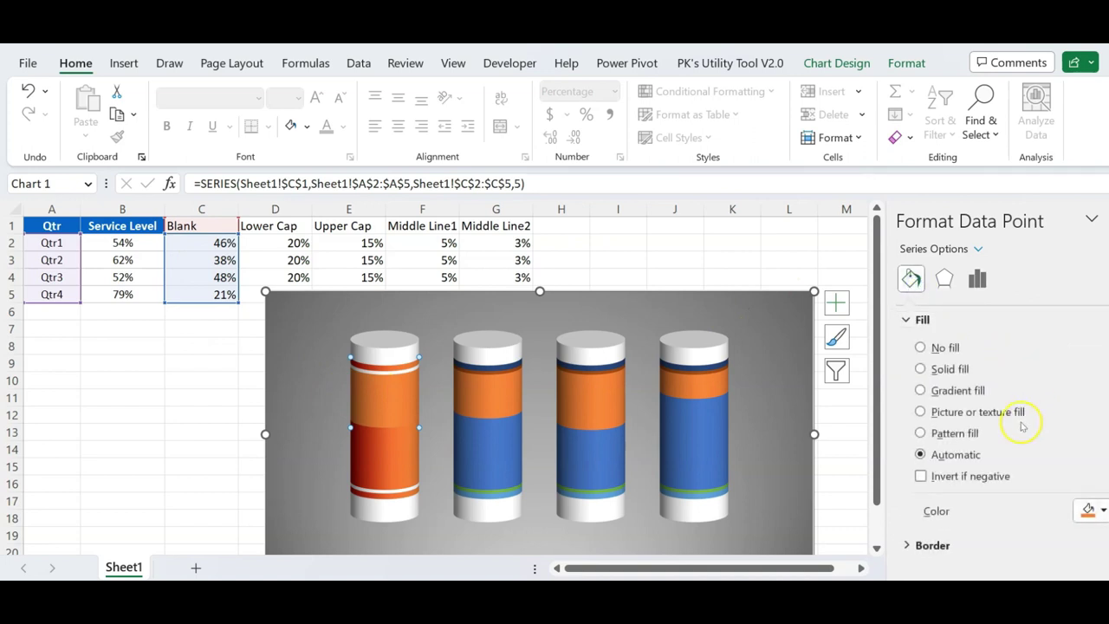
{"action": "left_click", "coordinate": [941, 369]}
{"action": "left_click", "coordinate": [1091, 510]}
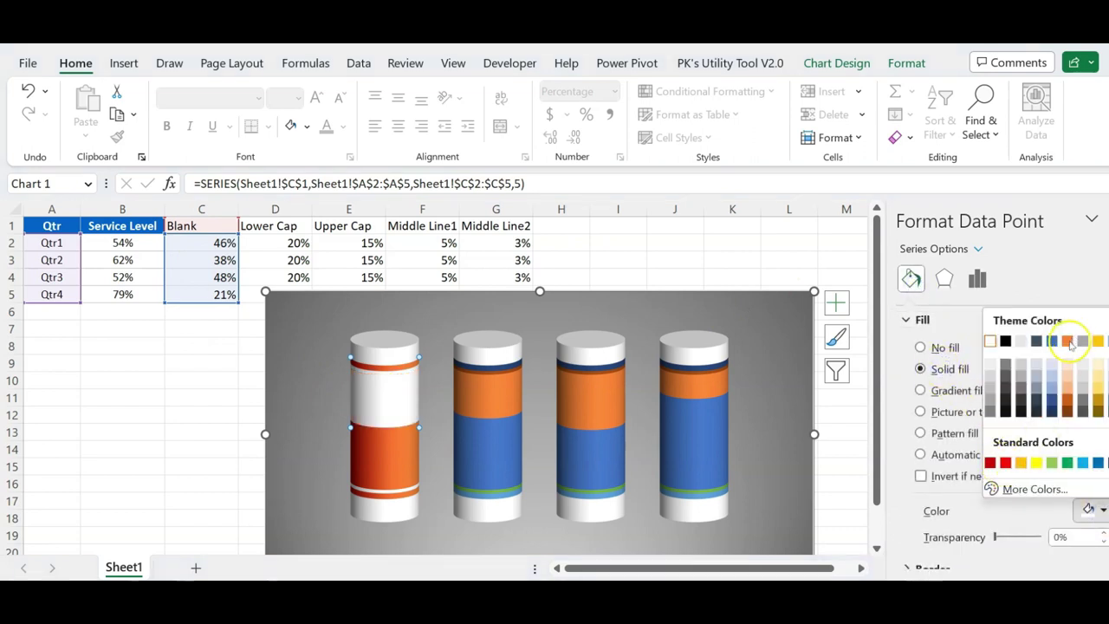
{"action": "left_click", "coordinate": [1071, 342]}
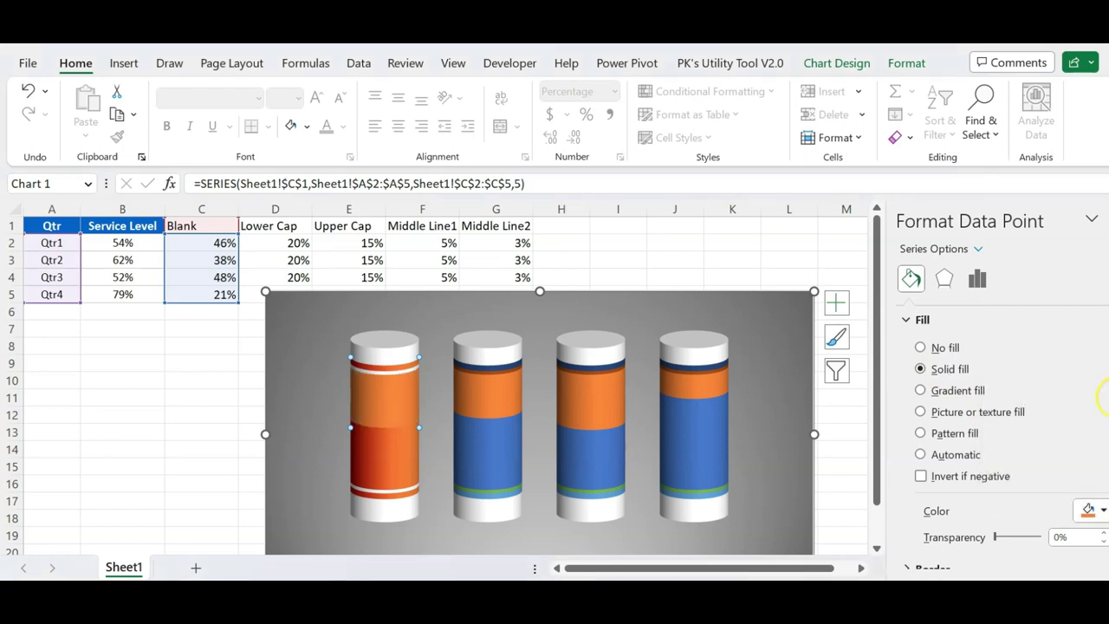
{"action": "left_click", "coordinate": [1058, 529]}
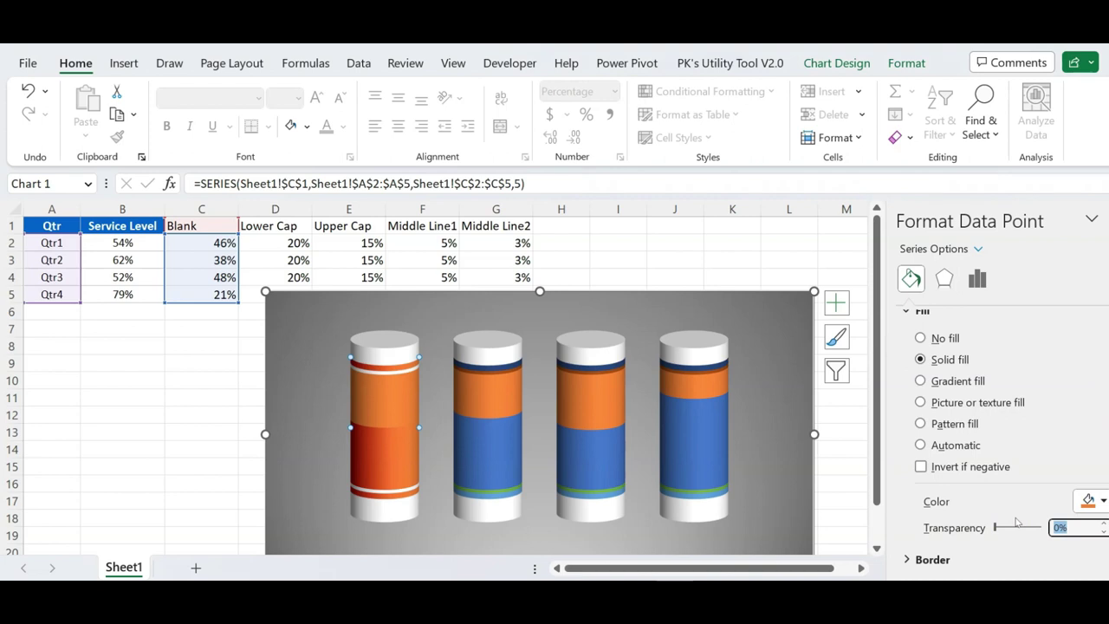
{"action": "type", "text": "85"}
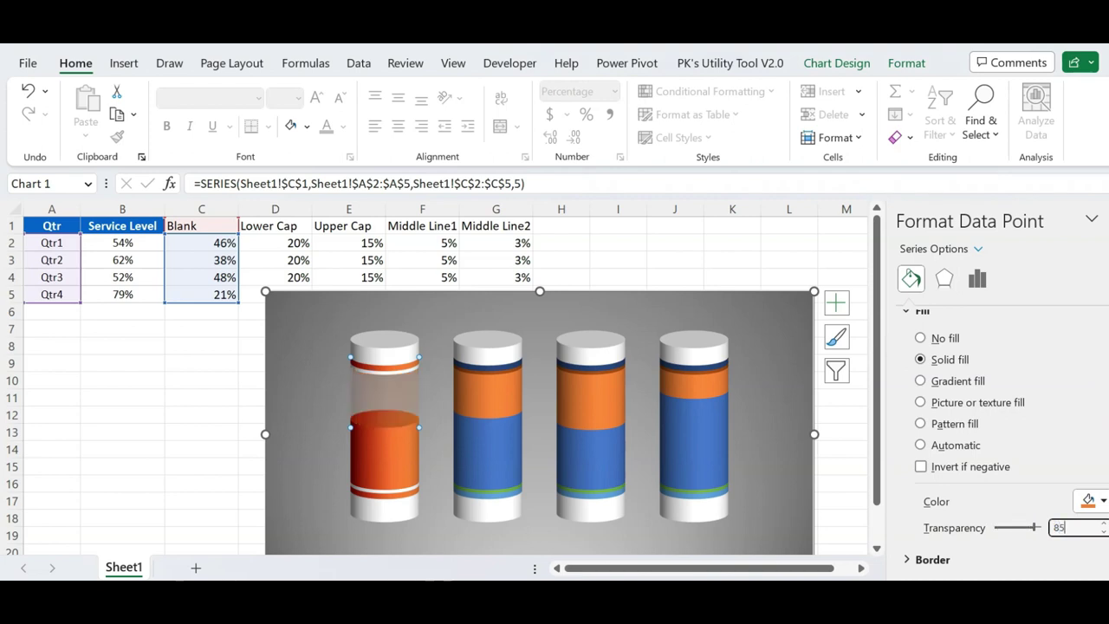
{"action": "left_click", "coordinate": [800, 424]}
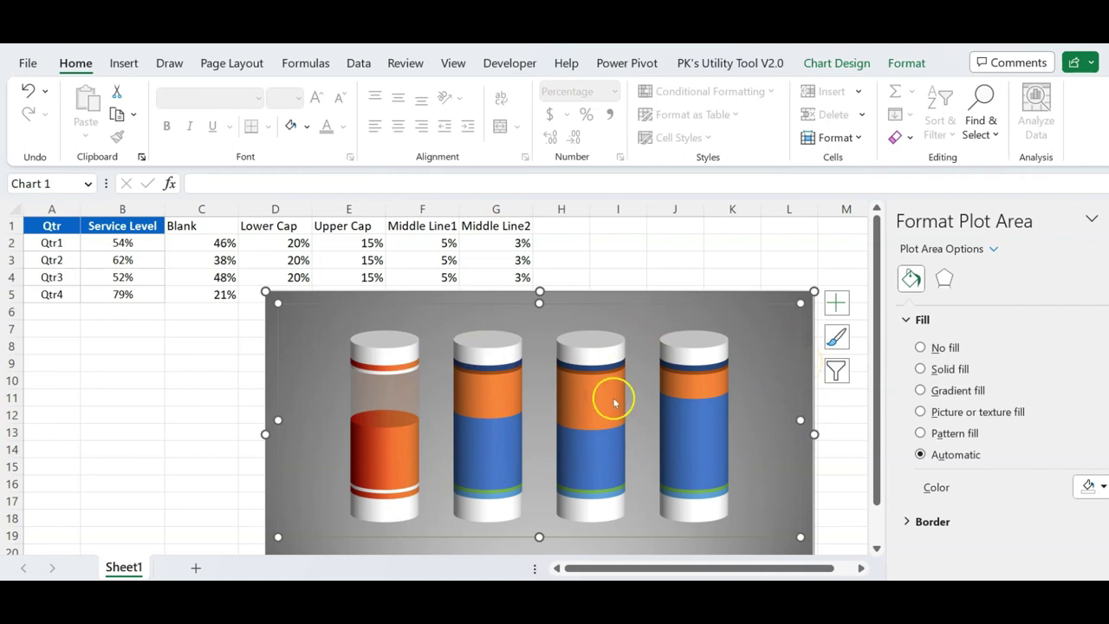
Step: Switch the second cylinder's Service Level section to a gradient fill
{"action": "left_click", "coordinate": [506, 460]}
{"action": "left_click", "coordinate": [508, 459]}
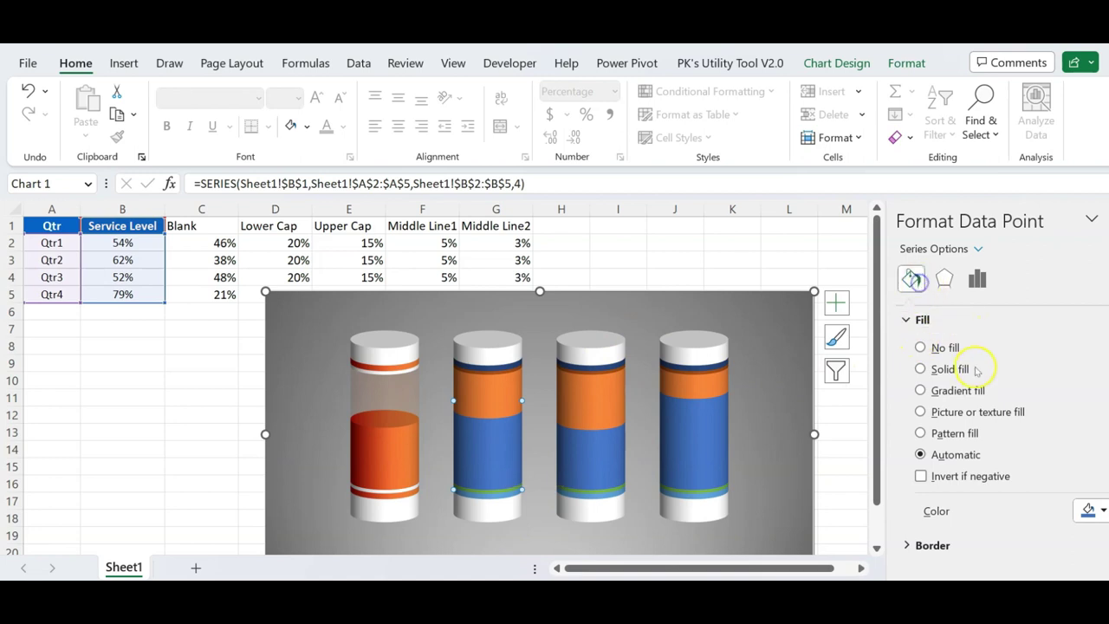
{"action": "left_click", "coordinate": [941, 392]}
{"action": "scroll", "coordinate": [988, 347], "scroll_direction": "down", "scroll_amount": 1}
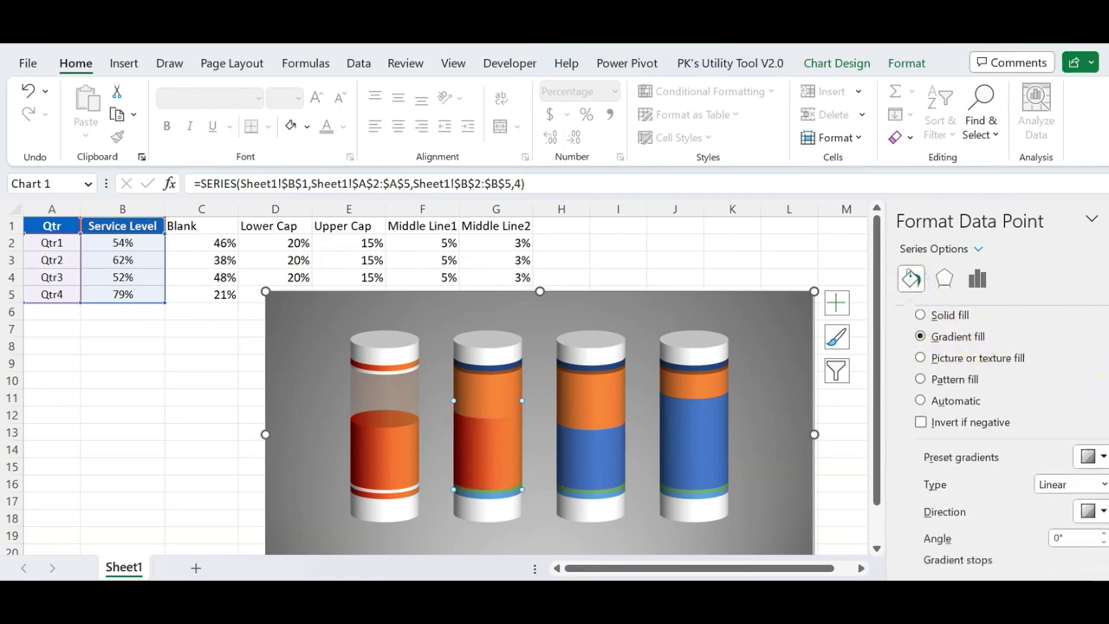
{"action": "scroll", "coordinate": [988, 347], "scroll_direction": "down", "scroll_amount": 2}
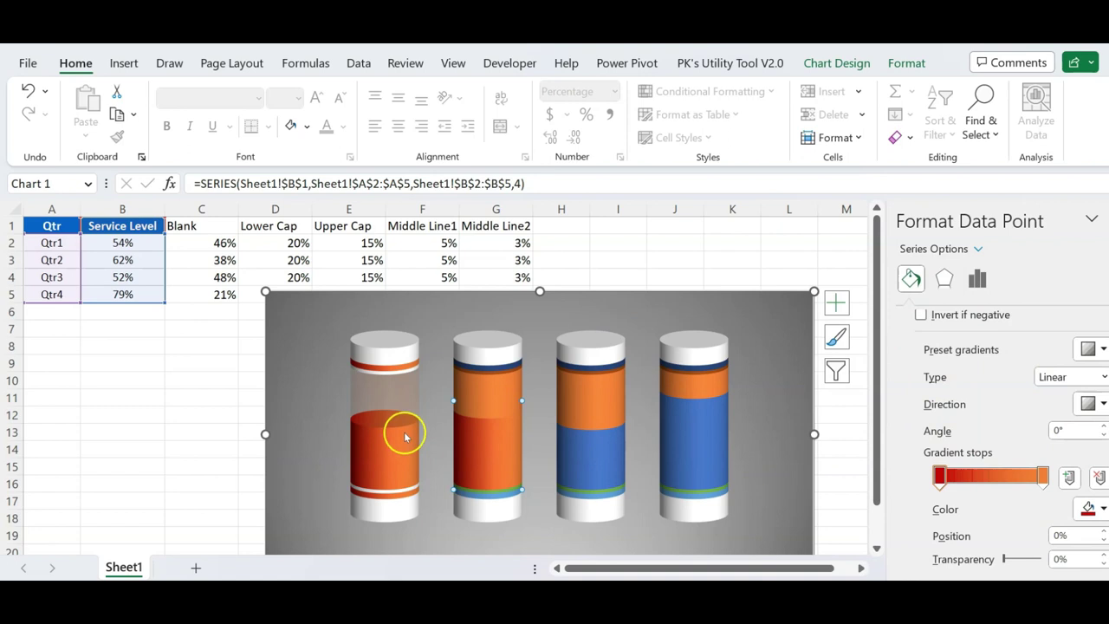
Step: Set the first gradient stop to blue and the last stop to light blue
{"action": "left_click", "coordinate": [940, 476]}
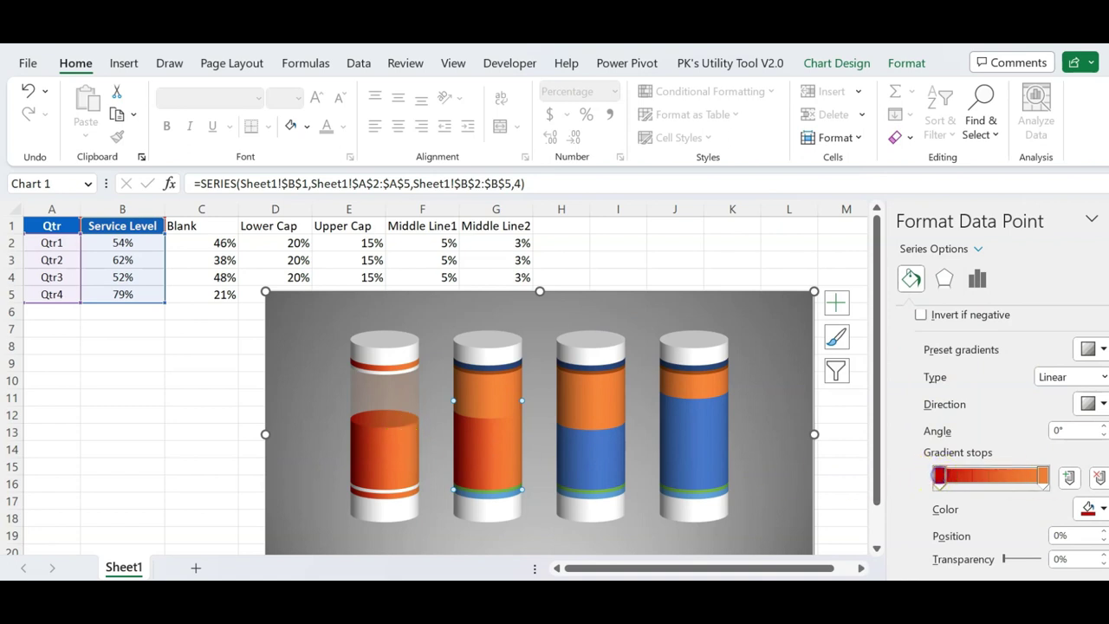
{"action": "scroll", "coordinate": [972, 445], "scroll_direction": "down", "scroll_amount": 1}
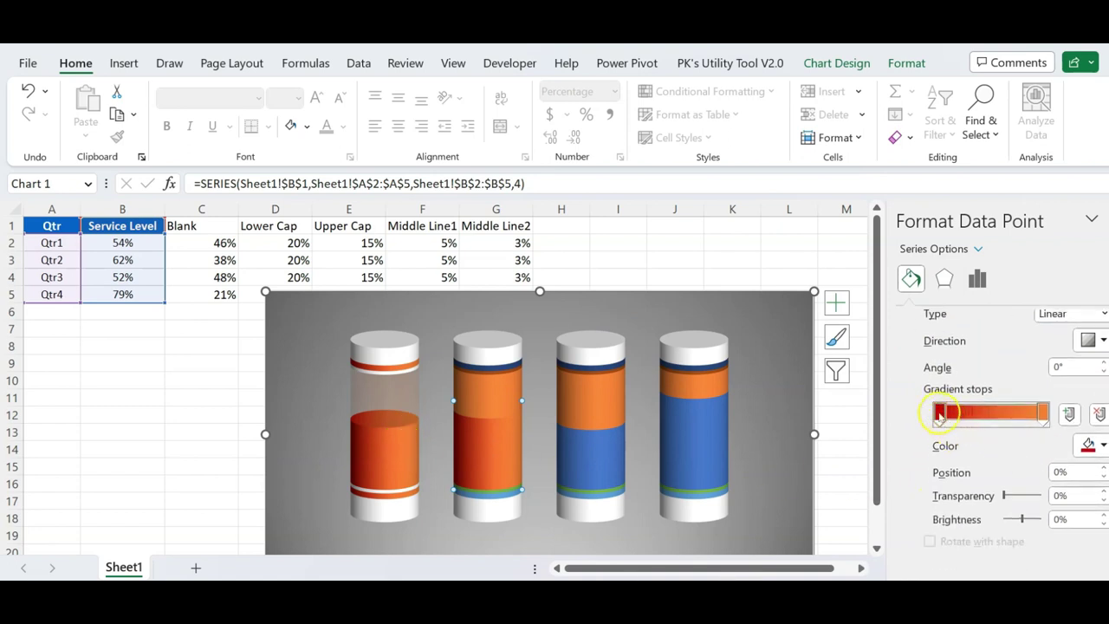
{"action": "left_click", "coordinate": [1093, 445]}
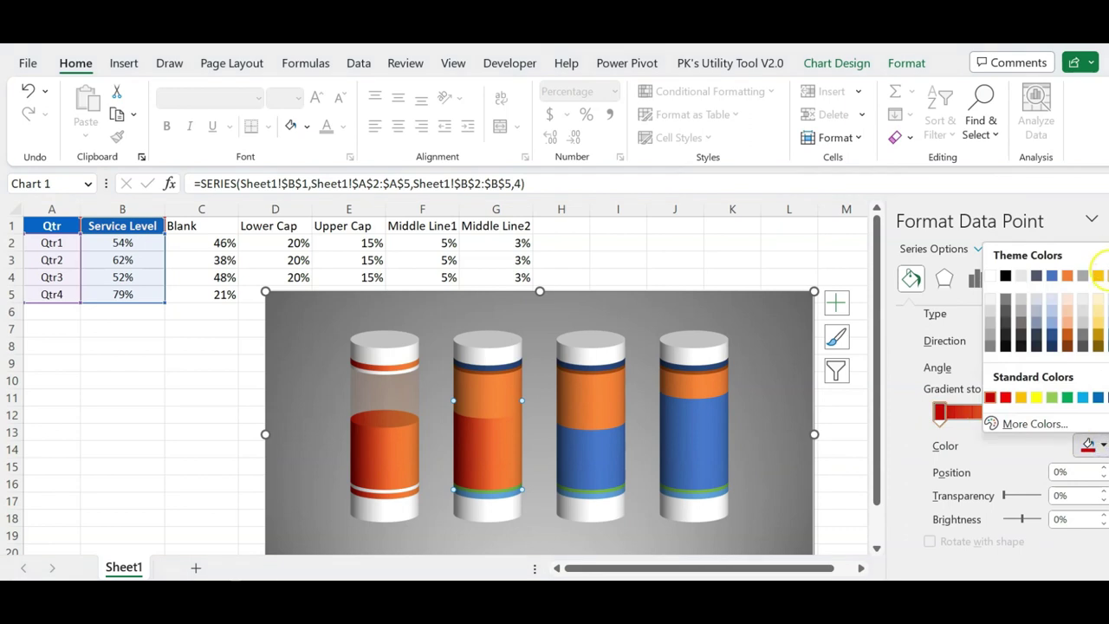
{"action": "left_click", "coordinate": [1107, 276]}
{"action": "left_click", "coordinate": [1042, 413]}
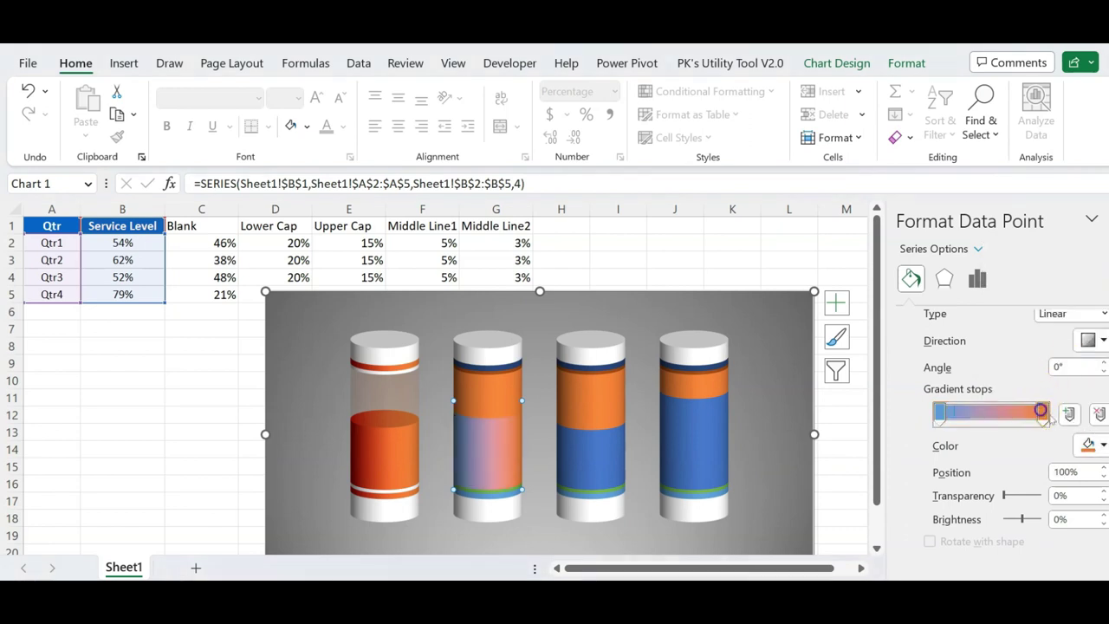
{"action": "left_click", "coordinate": [1093, 446]}
{"action": "left_click", "coordinate": [1079, 398]}
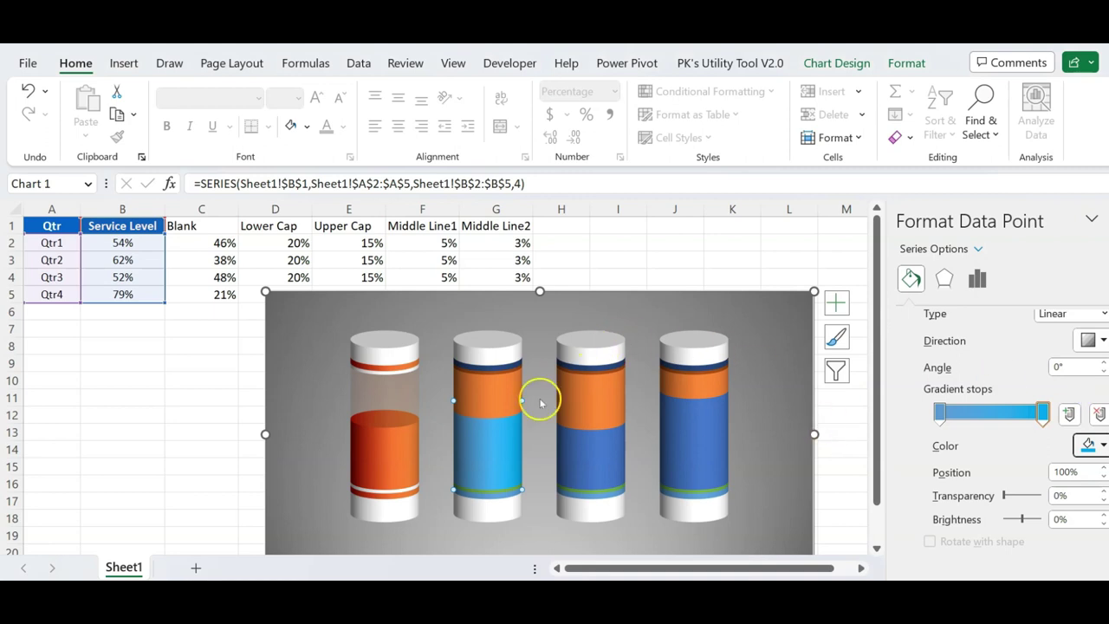
{"action": "left_click", "coordinate": [490, 371]}
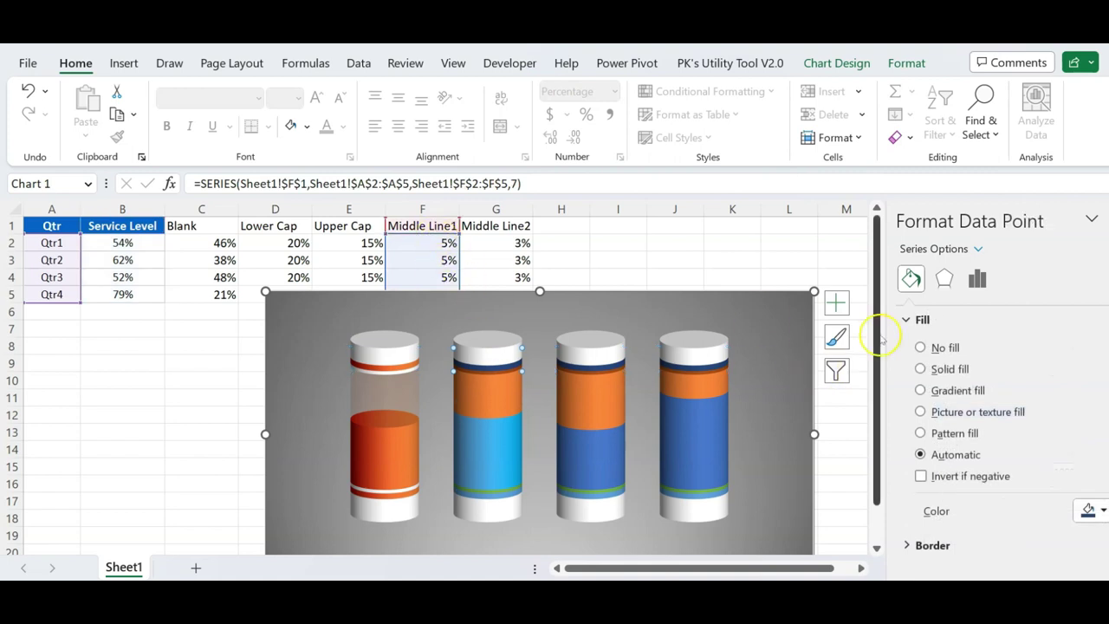
Step: Give the second cylinder's Middle Line1 ring and lower ring a gradient fill
{"action": "left_click", "coordinate": [957, 391]}
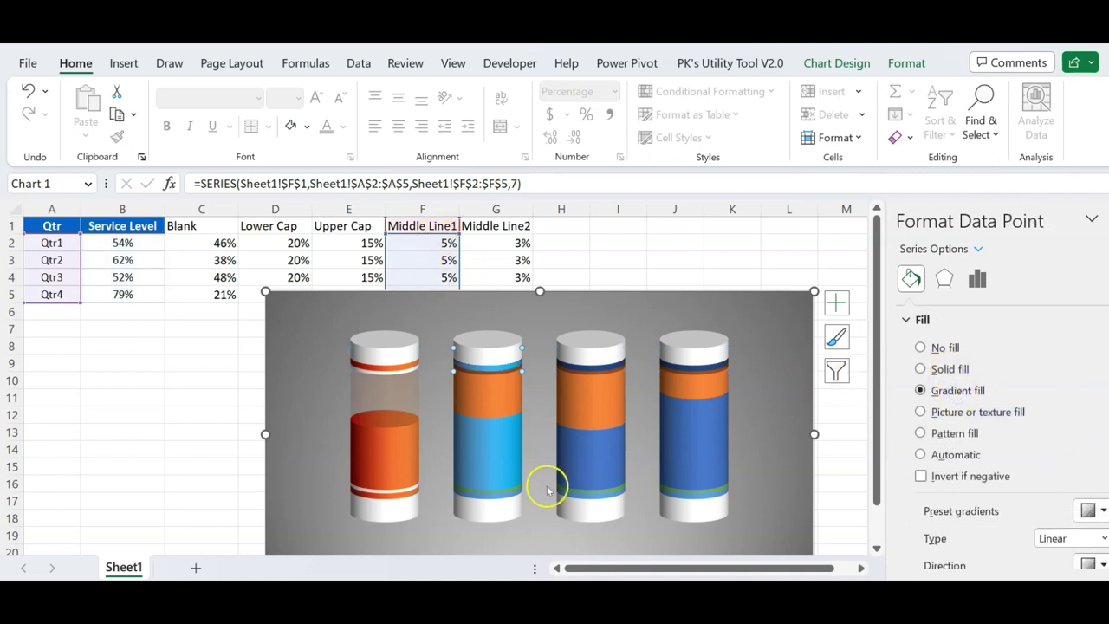
{"action": "left_click", "coordinate": [496, 499]}
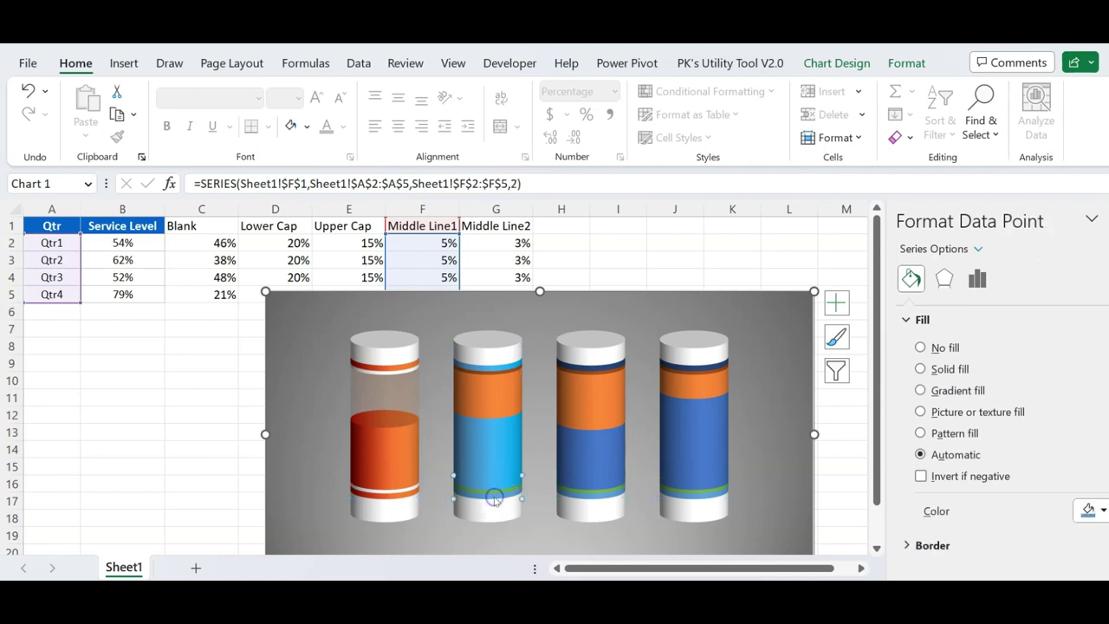
{"action": "left_click", "coordinate": [957, 390]}
Step: Fill the Middle Line2 bands on all cylinders with white from Shape Fill
{"action": "left_click", "coordinate": [484, 492]}
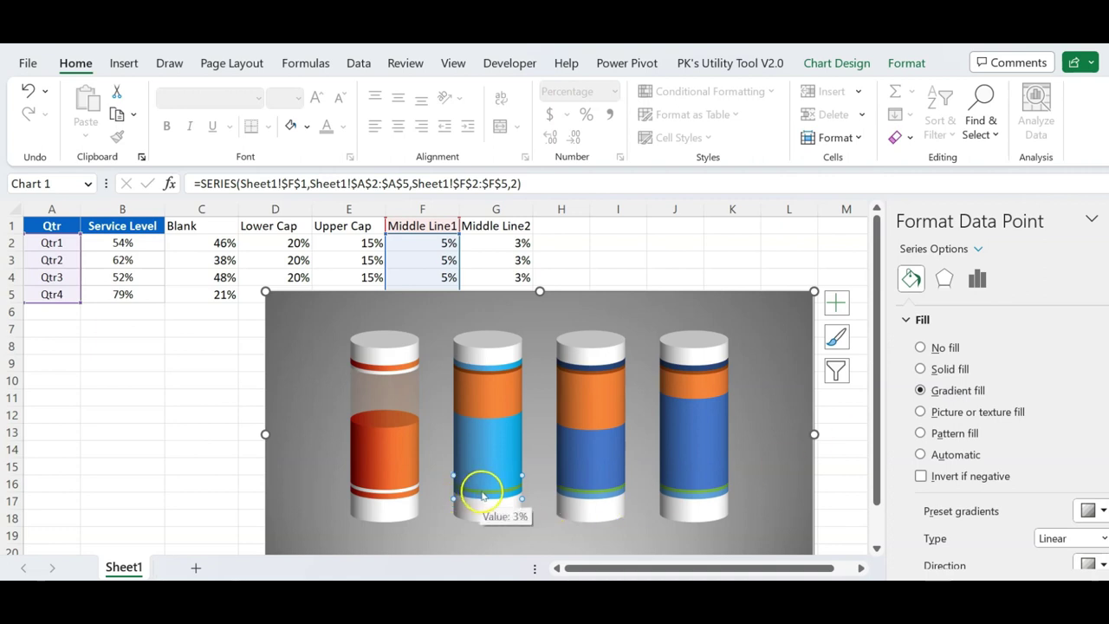
{"action": "left_click", "coordinate": [484, 493]}
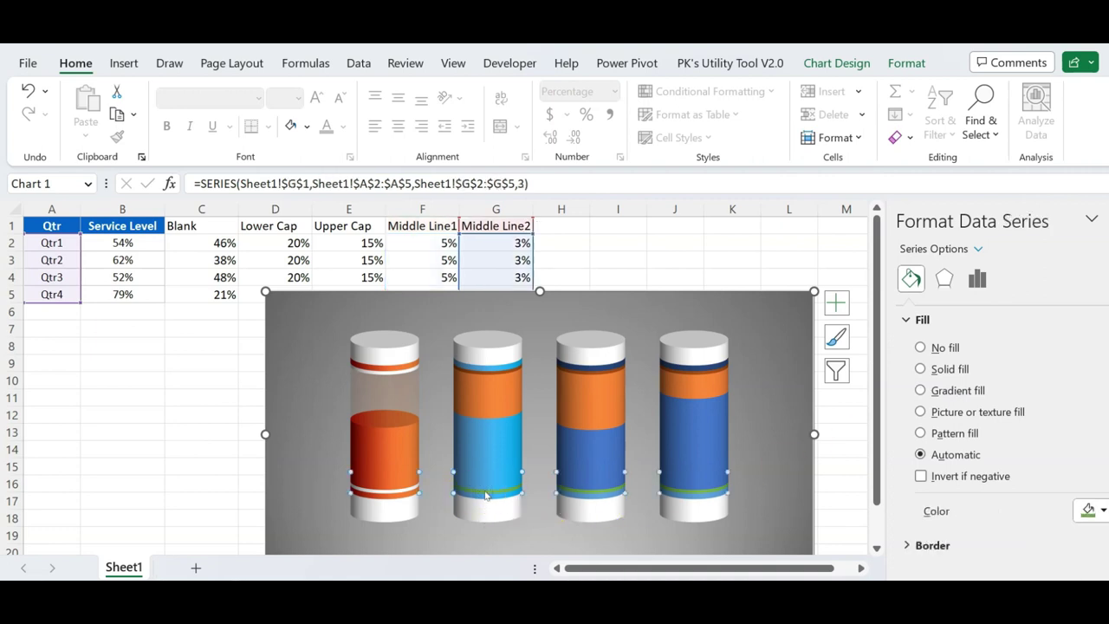
{"action": "left_click", "coordinate": [904, 64]}
{"action": "left_click", "coordinate": [466, 90]}
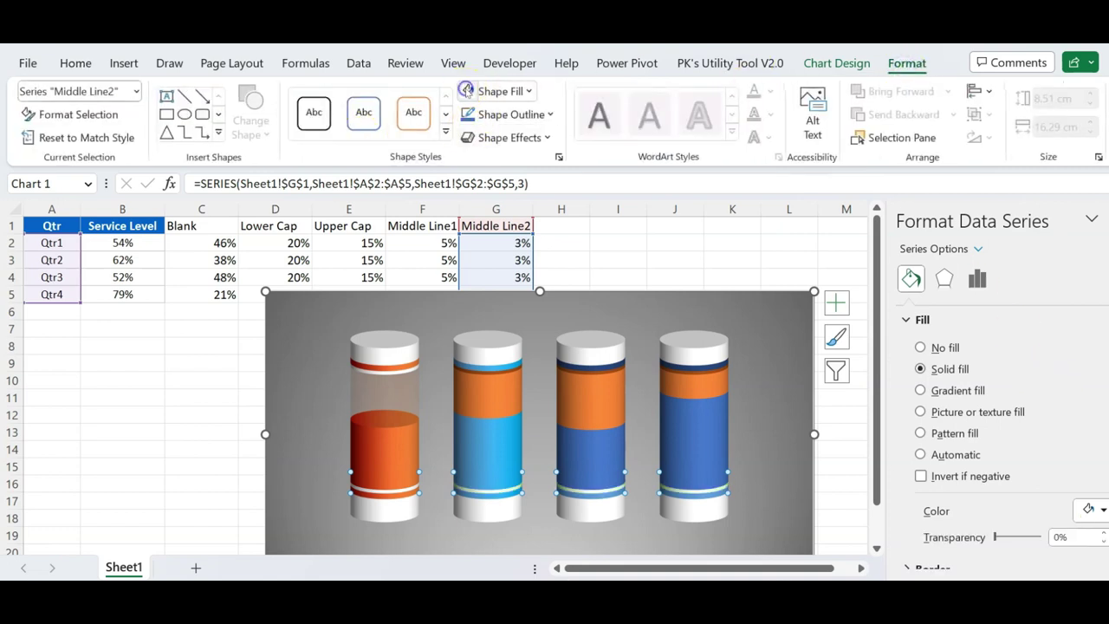
{"action": "key", "text": "ctrl+z"}
Step: Select the second cylinder's empty upper Blank section
{"action": "left_click", "coordinate": [483, 403]}
{"action": "left_click", "coordinate": [495, 398]}
{"action": "left_click", "coordinate": [496, 399]}
{"action": "left_click", "coordinate": [498, 397]}
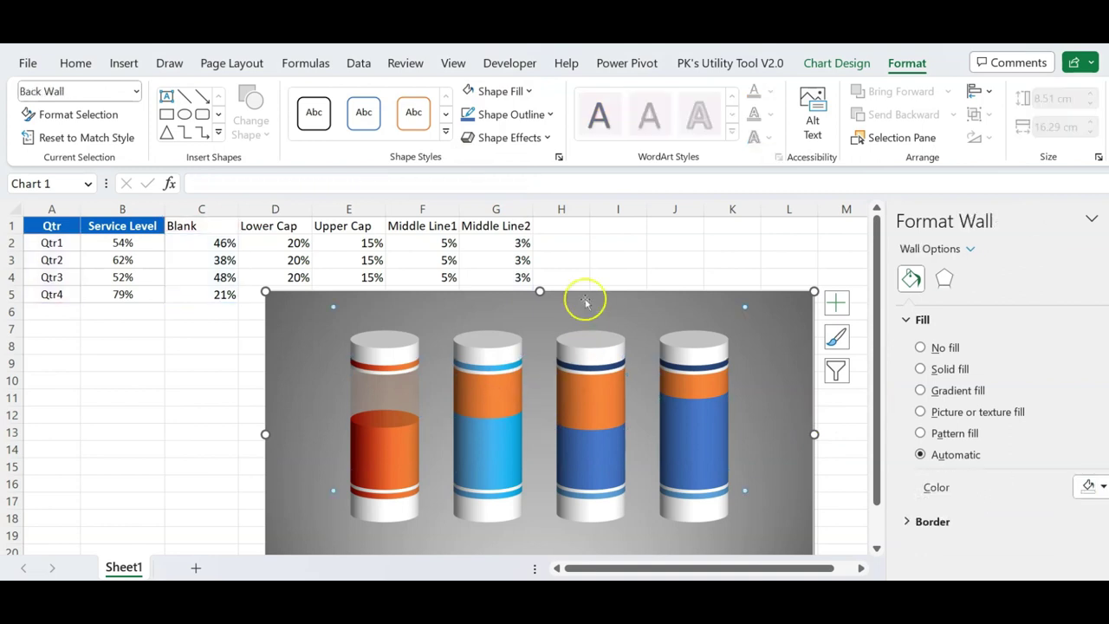
{"action": "left_click", "coordinate": [592, 291]}
{"action": "left_click", "coordinate": [630, 550]}
{"action": "left_click", "coordinate": [483, 422]}
{"action": "left_click", "coordinate": [494, 406]}
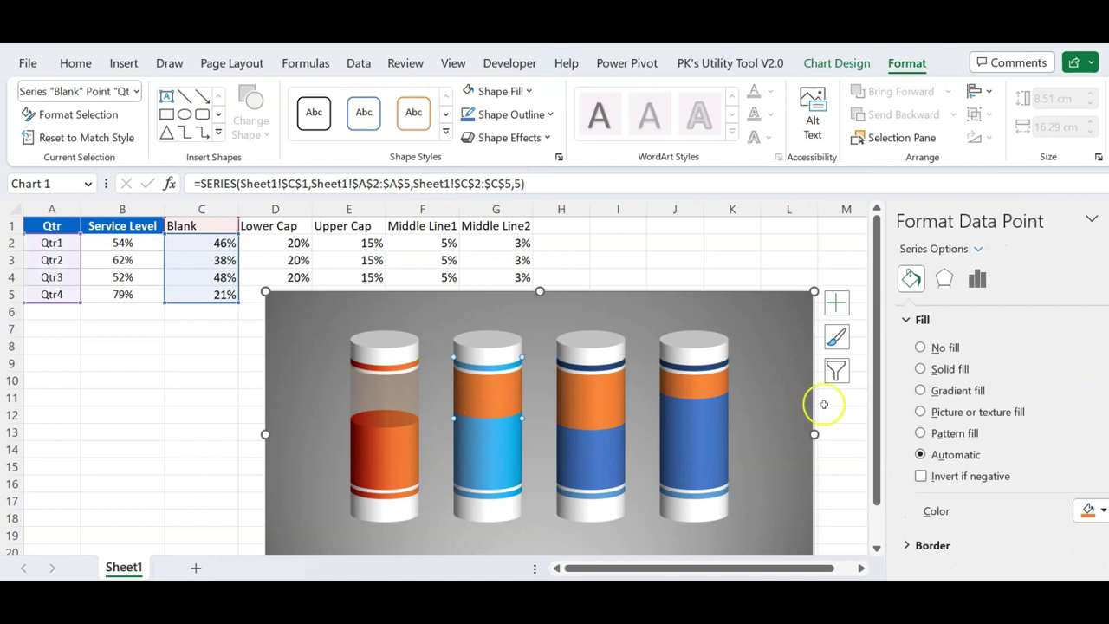
Step: Fill the second cylinder's Blank section solid light blue at 85% transparency
{"action": "left_click", "coordinate": [953, 372]}
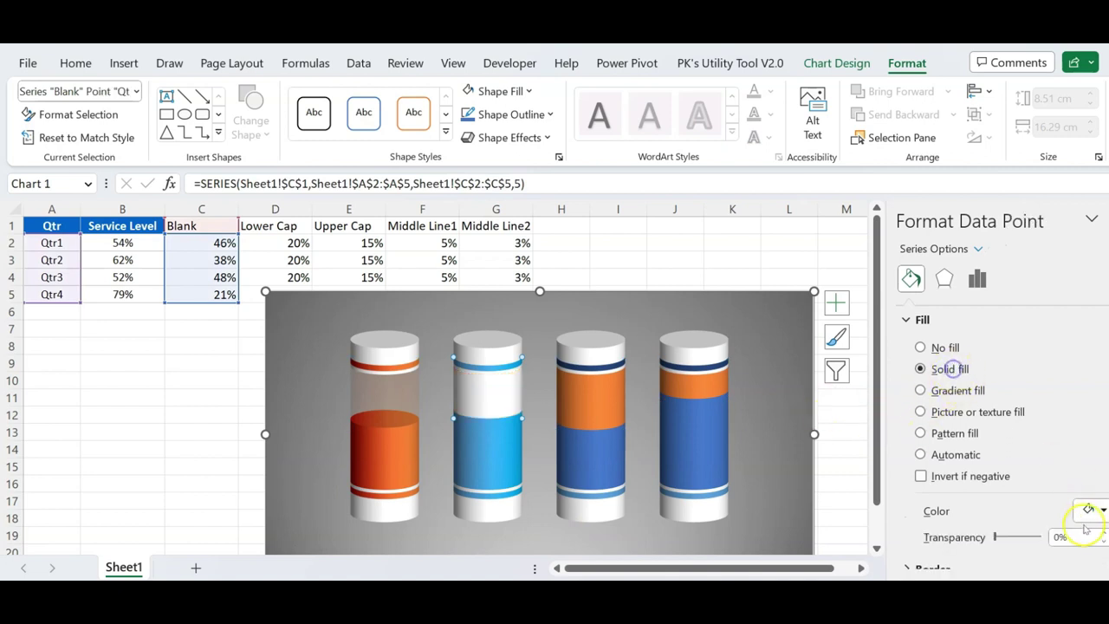
{"action": "left_click", "coordinate": [1090, 511]}
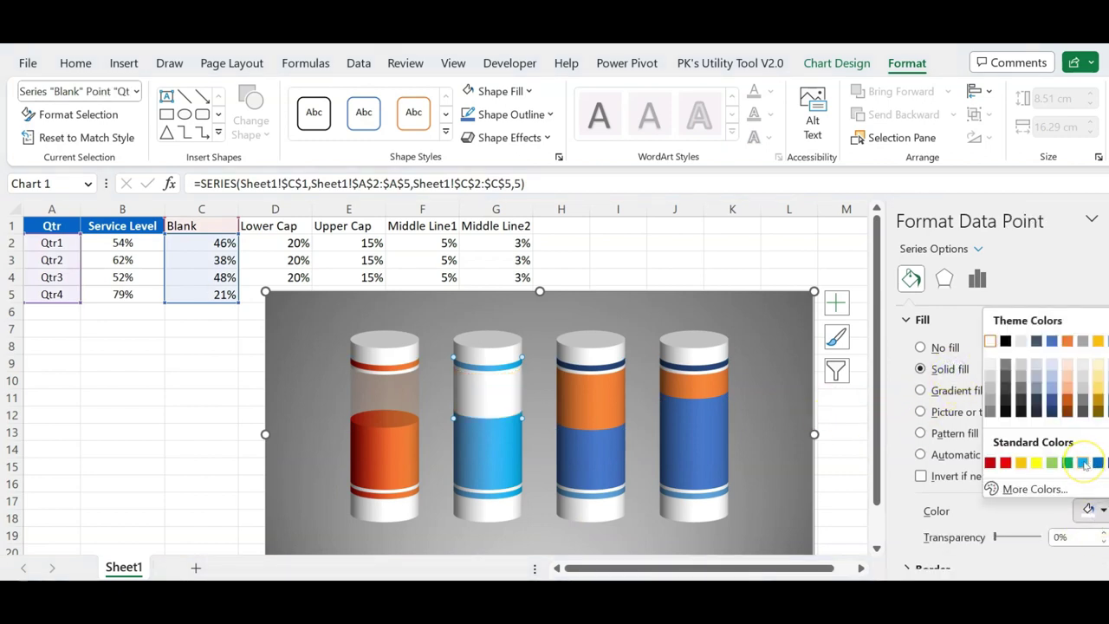
{"action": "left_click", "coordinate": [1084, 464]}
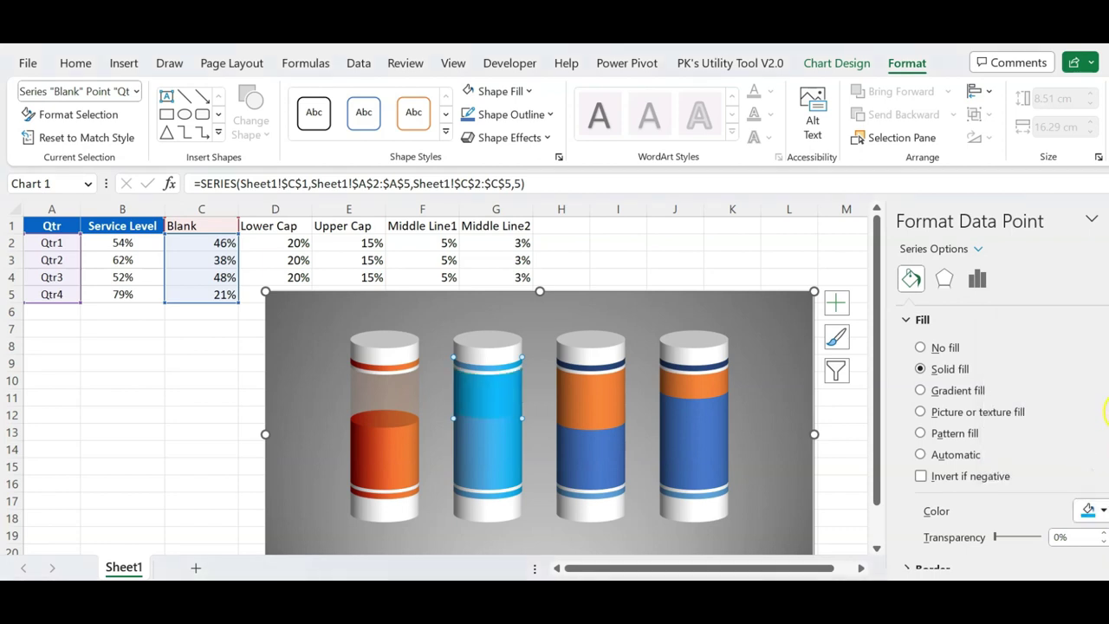
{"action": "scroll", "coordinate": [1101, 416], "scroll_direction": "down", "scroll_amount": 1}
{"action": "double_click", "coordinate": [1068, 527]}
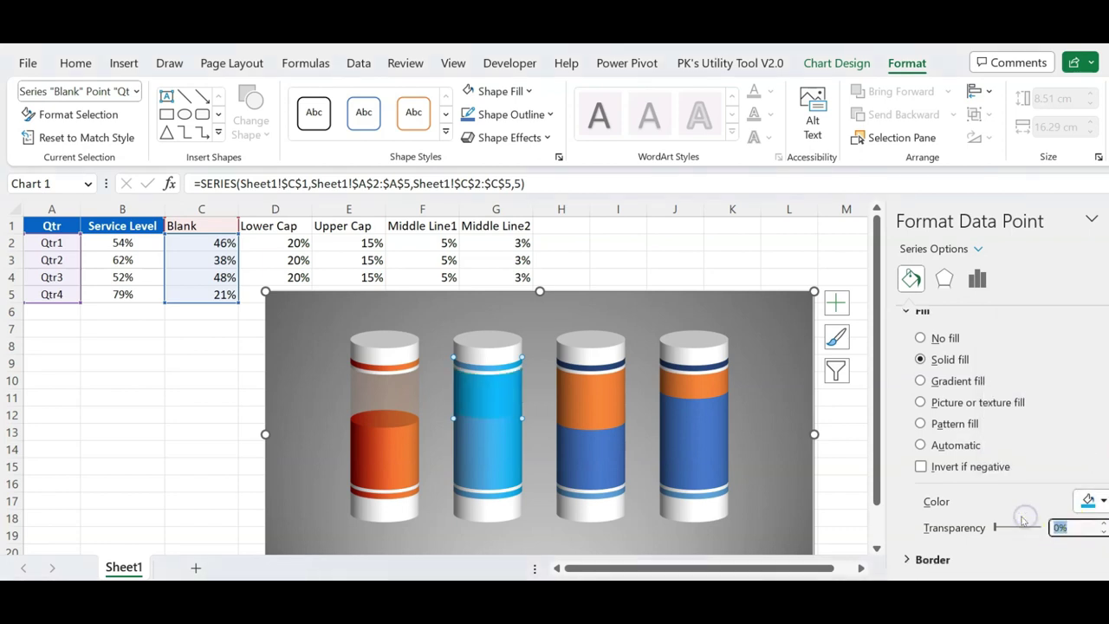
{"action": "type", "text": "85"}
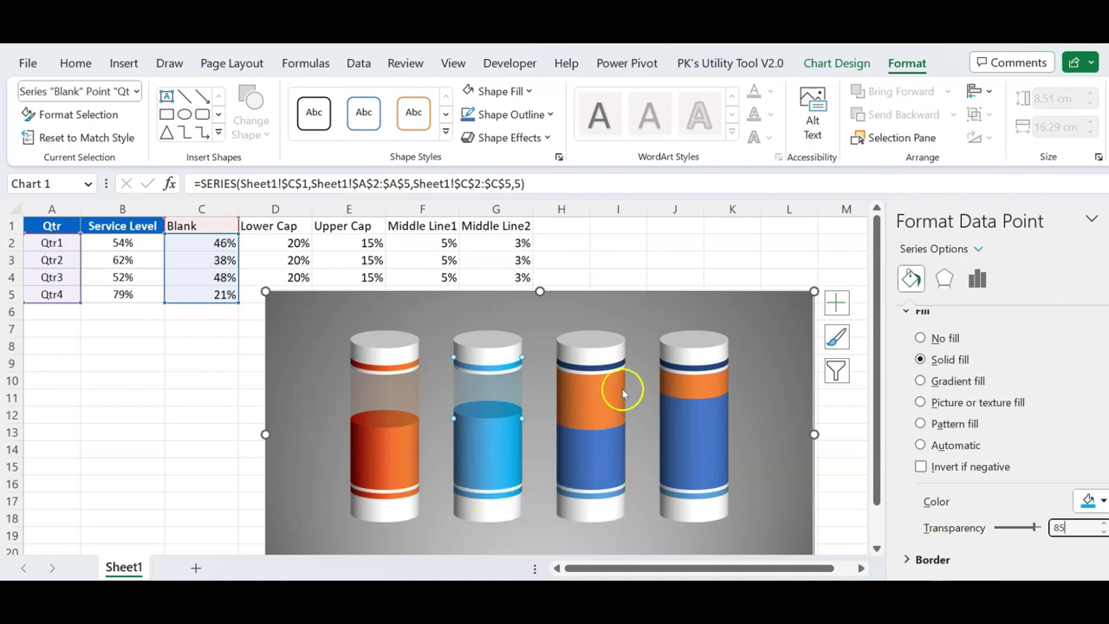
{"action": "left_click", "coordinate": [604, 450]}
{"action": "left_click", "coordinate": [601, 453]}
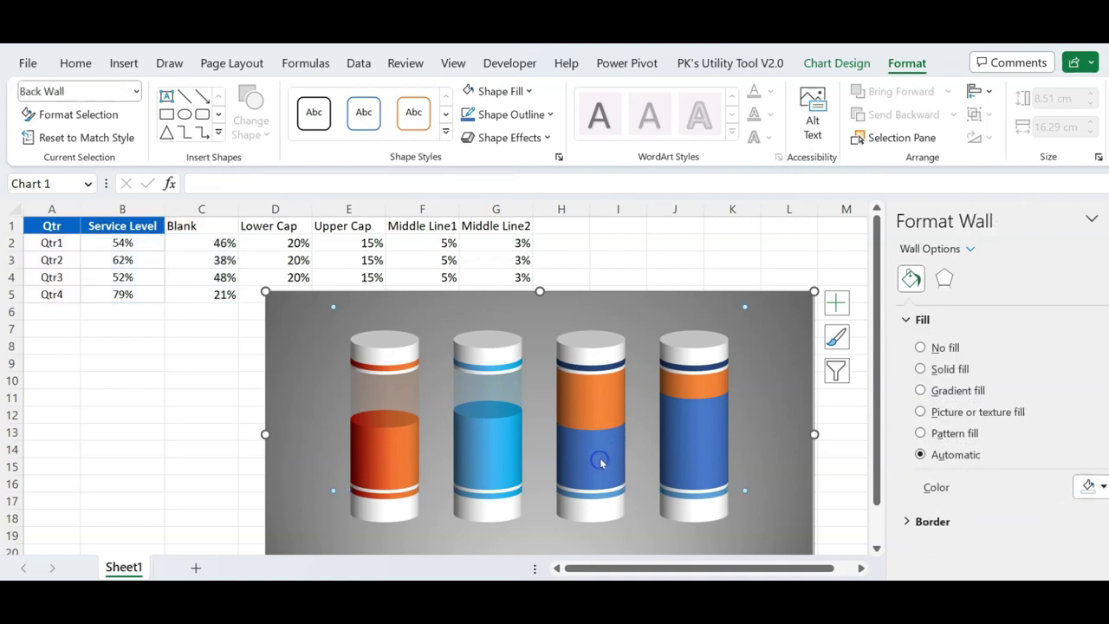
Step: Give the third cylinder gold gradient liquid and a translucent gold glass top
{"action": "left_click", "coordinate": [602, 462]}
{"action": "left_click", "coordinate": [603, 462]}
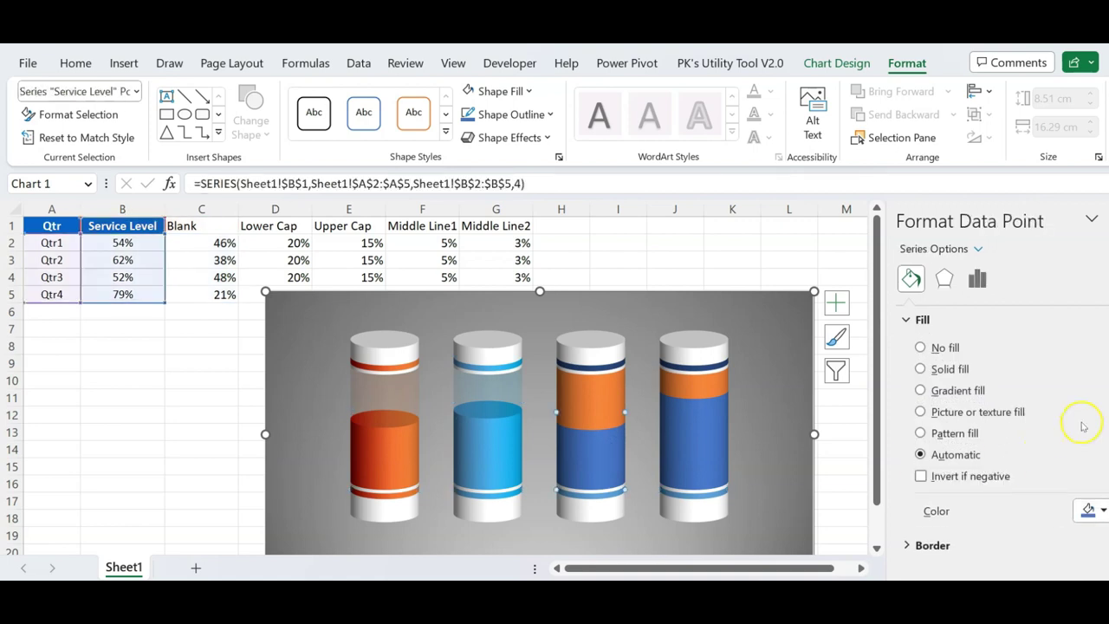
{"action": "left_click", "coordinate": [920, 390]}
{"action": "scroll", "coordinate": [996, 390], "scroll_direction": "down", "scroll_amount": 5}
{"action": "left_click", "coordinate": [1090, 493]}
{"action": "left_click", "coordinate": [1019, 445]}
{"action": "left_click", "coordinate": [598, 492]}
{"action": "left_click", "coordinate": [599, 396]}
{"action": "left_click", "coordinate": [597, 396]}
{"action": "left_click", "coordinate": [1089, 511]}
{"action": "left_click", "coordinate": [1099, 341]}
Step: Style the fourth cylinder with green gradient liquid, green rings and a translucent green top
{"action": "left_click", "coordinate": [700, 491]}
{"action": "left_click", "coordinate": [705, 441]}
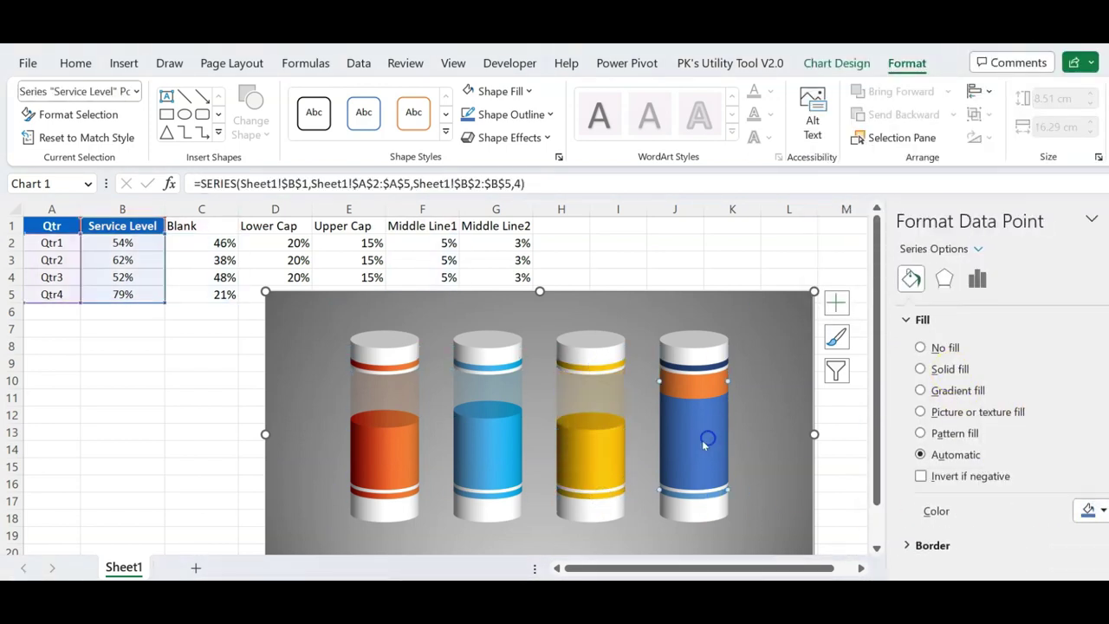
{"action": "left_click", "coordinate": [920, 390]}
{"action": "scroll", "coordinate": [997, 390], "scroll_direction": "down", "scroll_amount": 3}
{"action": "left_click", "coordinate": [1089, 498]}
{"action": "left_click", "coordinate": [921, 390]}
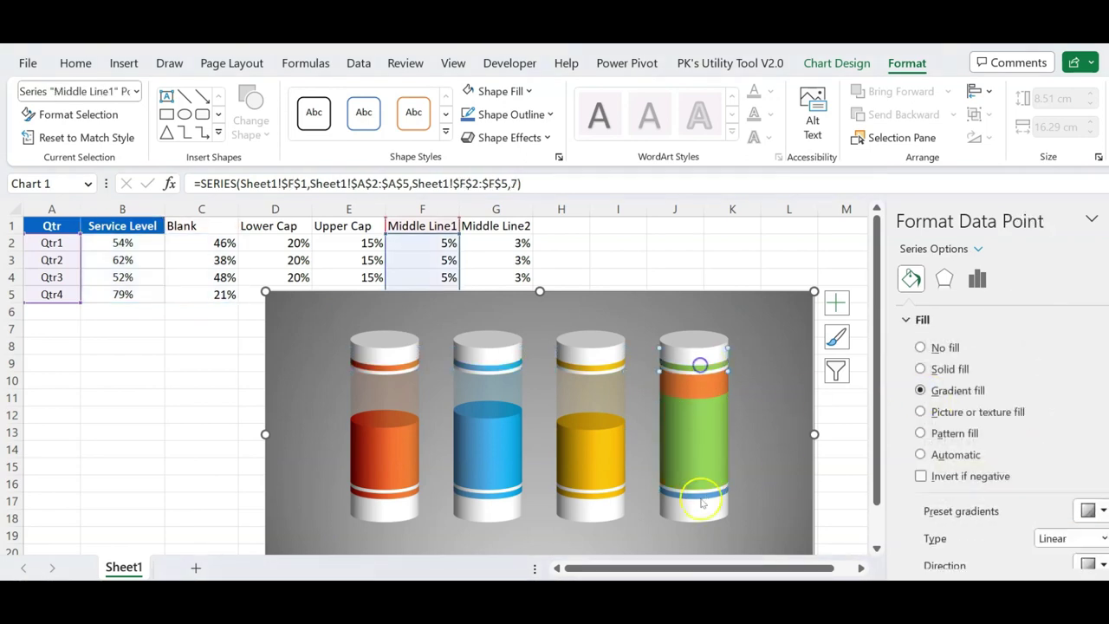
{"action": "left_click", "coordinate": [722, 384]}
{"action": "left_click", "coordinate": [920, 369]}
{"action": "left_click", "coordinate": [805, 348]}
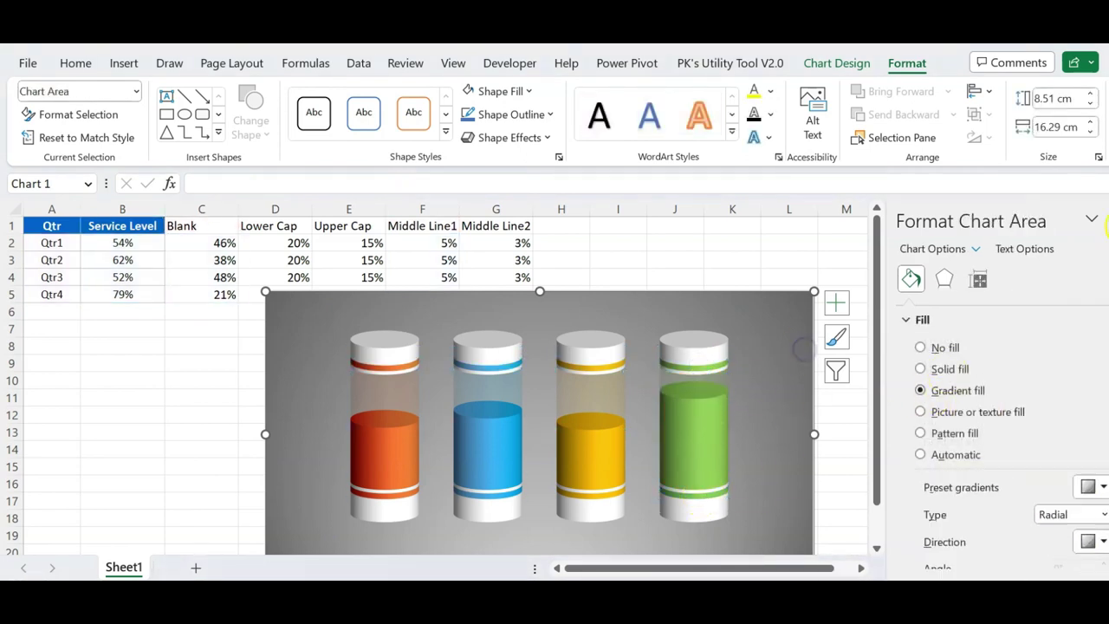
{"action": "left_click", "coordinate": [944, 379]}
Step: Delete the legend, move the chart beside the data and widen it to 17.15 cm
{"action": "left_click_drag", "start_coordinate": [809, 389], "coordinate": [1051, 331]}
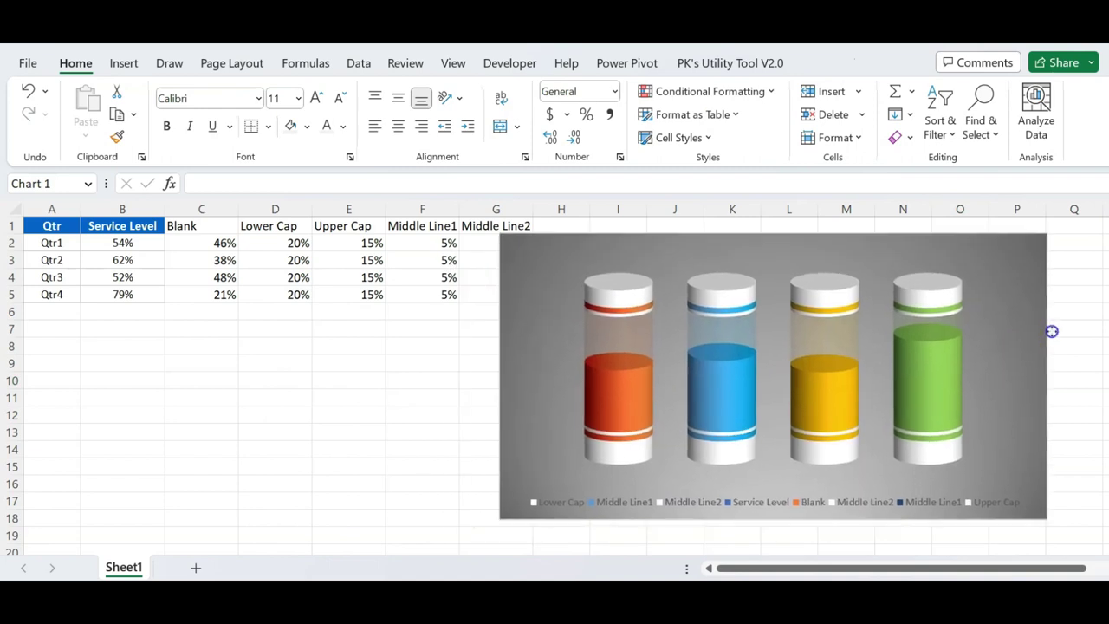
{"action": "left_click", "coordinate": [907, 499]}
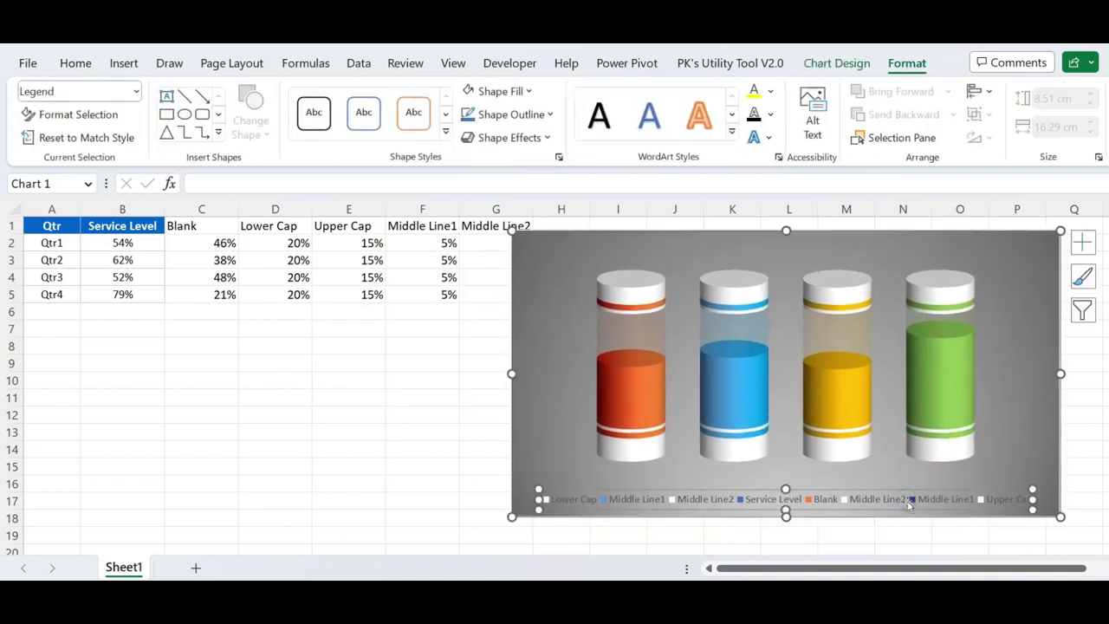
{"action": "key", "text": "Delete"}
{"action": "mouse_move", "coordinate": [628, 232]}
{"action": "left_mouse_down"}
{"action": "mouse_move", "coordinate": [483, 265]}
{"action": "mouse_move", "coordinate": [390, 246]}
{"action": "left_mouse_up"}
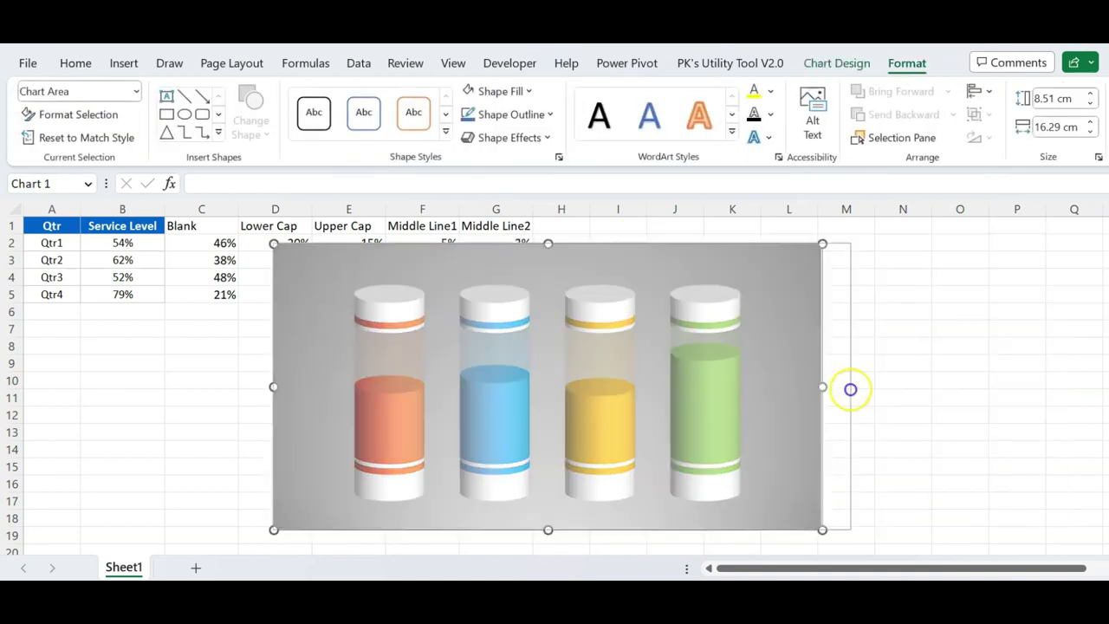
{"action": "left_click_drag", "start_coordinate": [824, 387], "coordinate": [851, 386]}
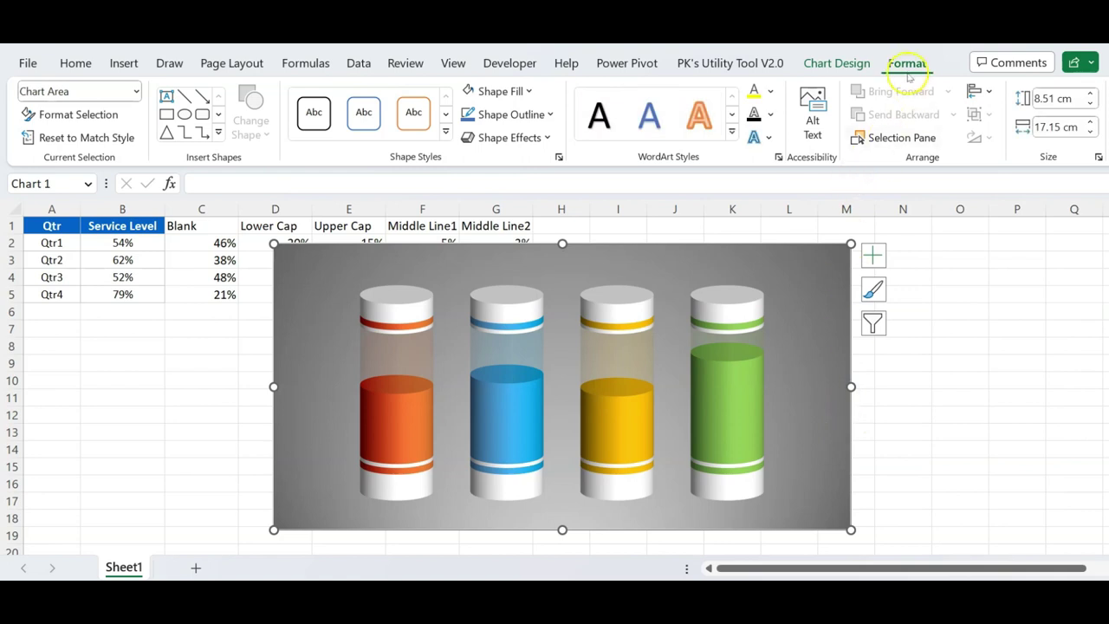
{"action": "left_click", "coordinate": [520, 91]}
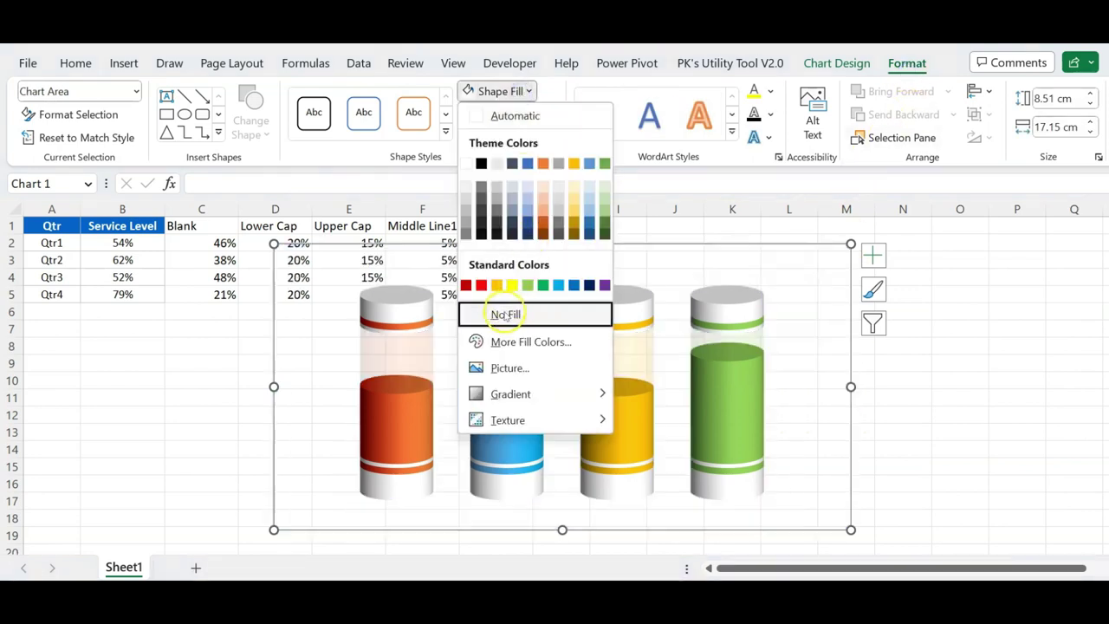
Step: Set the chart area to No Fill and No Outline, then shift it slightly right
{"action": "left_click", "coordinate": [506, 315]}
{"action": "left_click", "coordinate": [509, 114]}
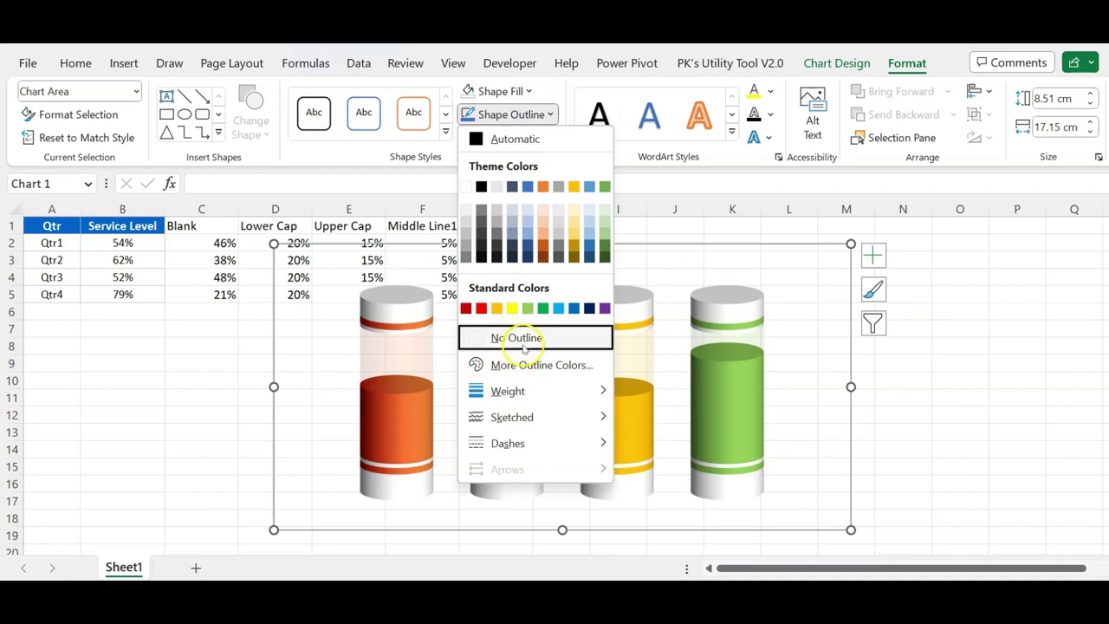
{"action": "left_click", "coordinate": [504, 337]}
{"action": "left_click_drag", "start_coordinate": [644, 242], "coordinate": [763, 271]}
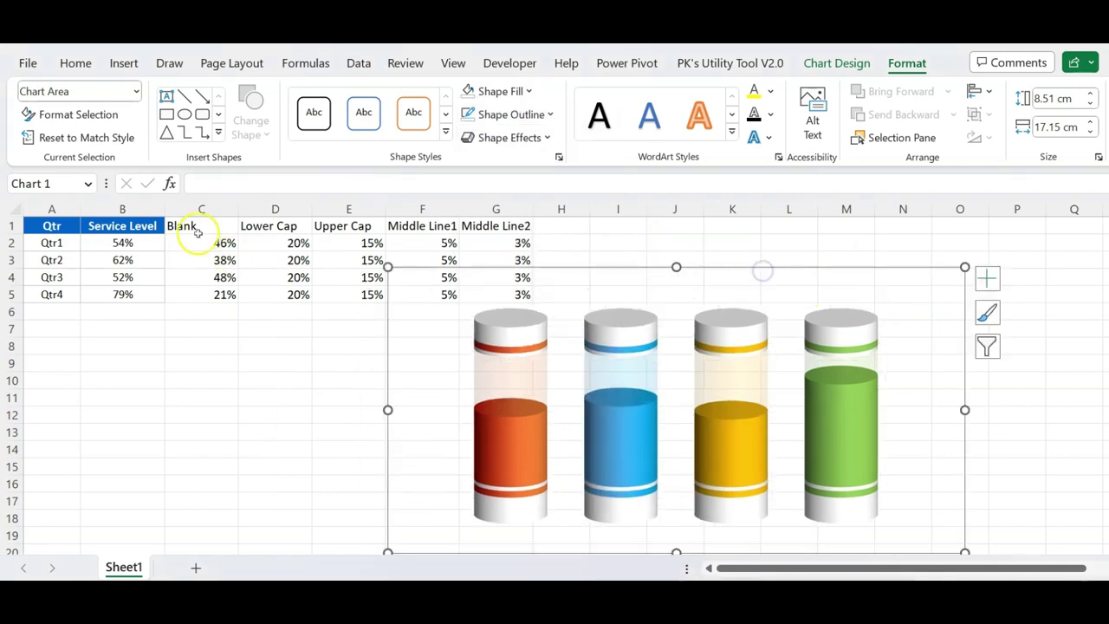
Step: Make the C1:G5 text white and shade the C1:Q19 area light grey
{"action": "left_click_drag", "start_coordinate": [184, 227], "coordinate": [511, 293]}
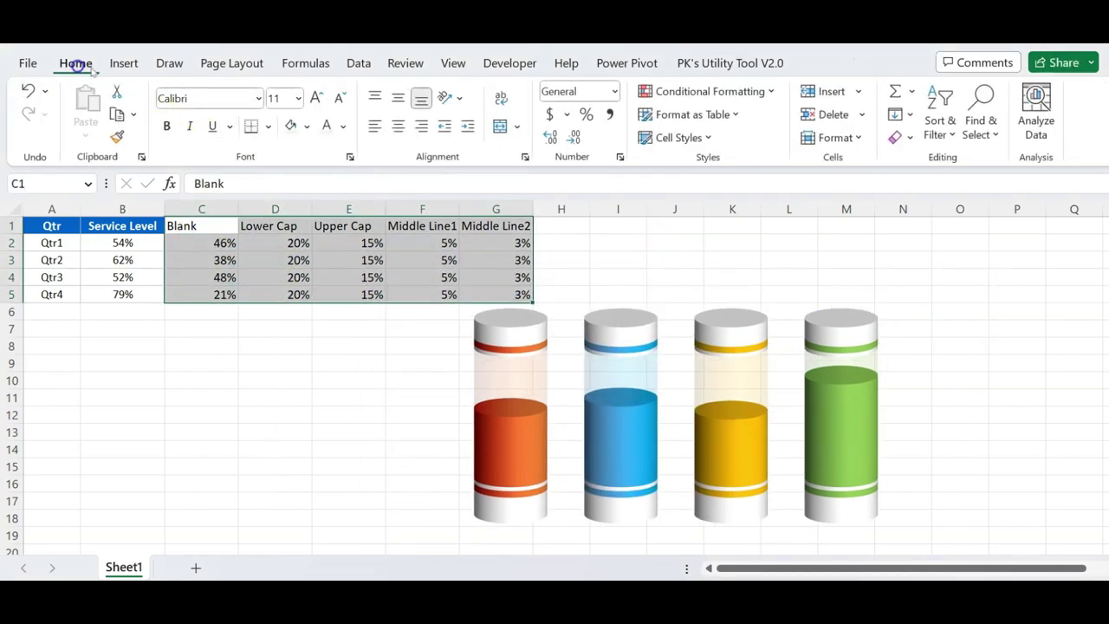
{"action": "left_click", "coordinate": [330, 127]}
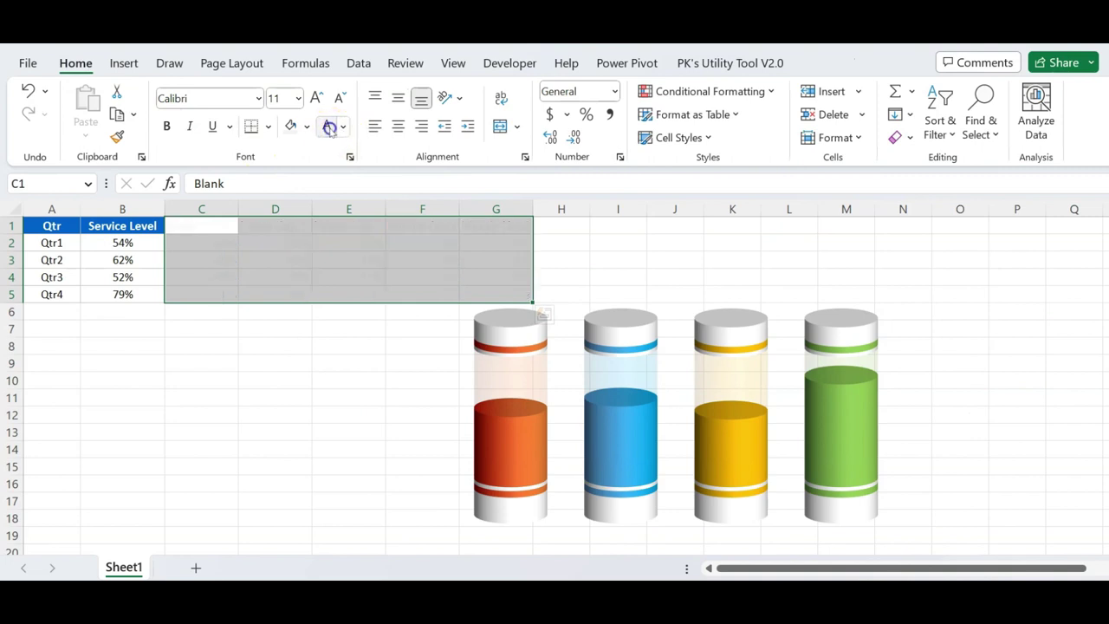
{"action": "left_click", "coordinate": [364, 357]}
{"action": "mouse_move", "coordinate": [201, 226]}
{"action": "left_mouse_down"}
{"action": "mouse_move", "coordinate": [1008, 397]}
{"action": "mouse_move", "coordinate": [1083, 518]}
{"action": "left_mouse_up"}
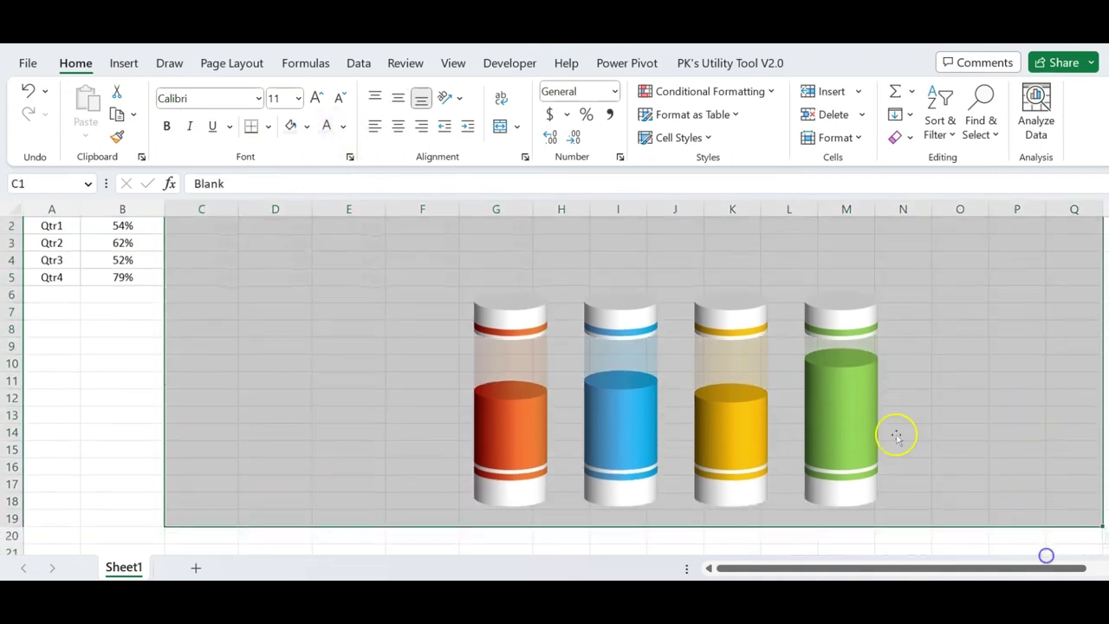
{"action": "left_click", "coordinate": [295, 125]}
{"action": "left_click", "coordinate": [962, 310]}
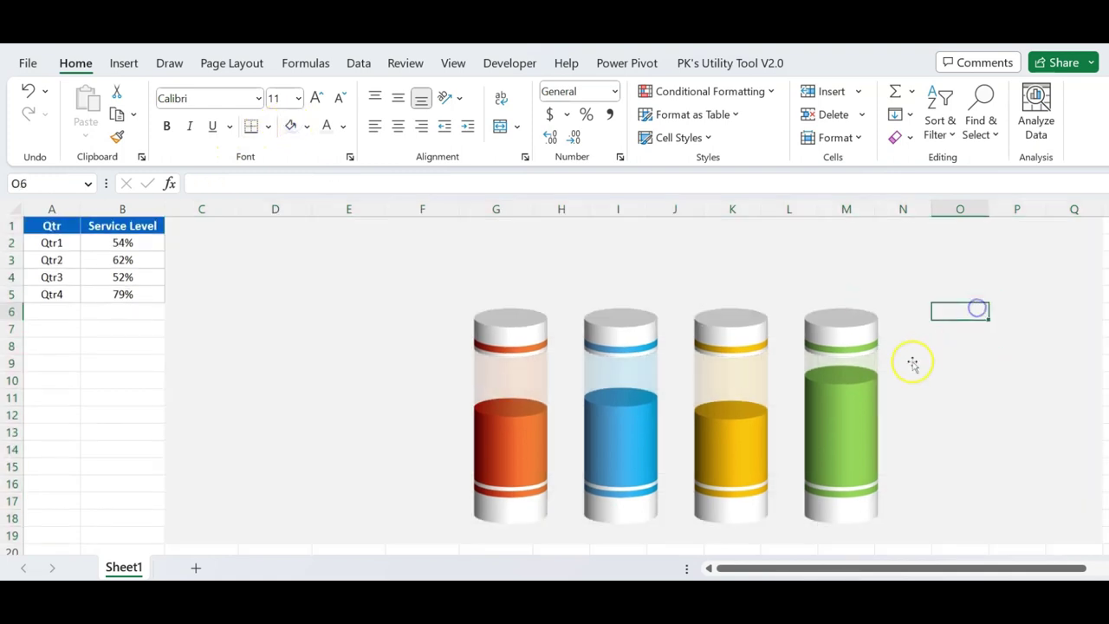
{"action": "left_click", "coordinate": [878, 366]}
Step: Nudge the chart up-left and give the Lower Cap series an Outer Offset: Center shadow
{"action": "left_click_drag", "start_coordinate": [964, 365], "coordinate": [938, 312]}
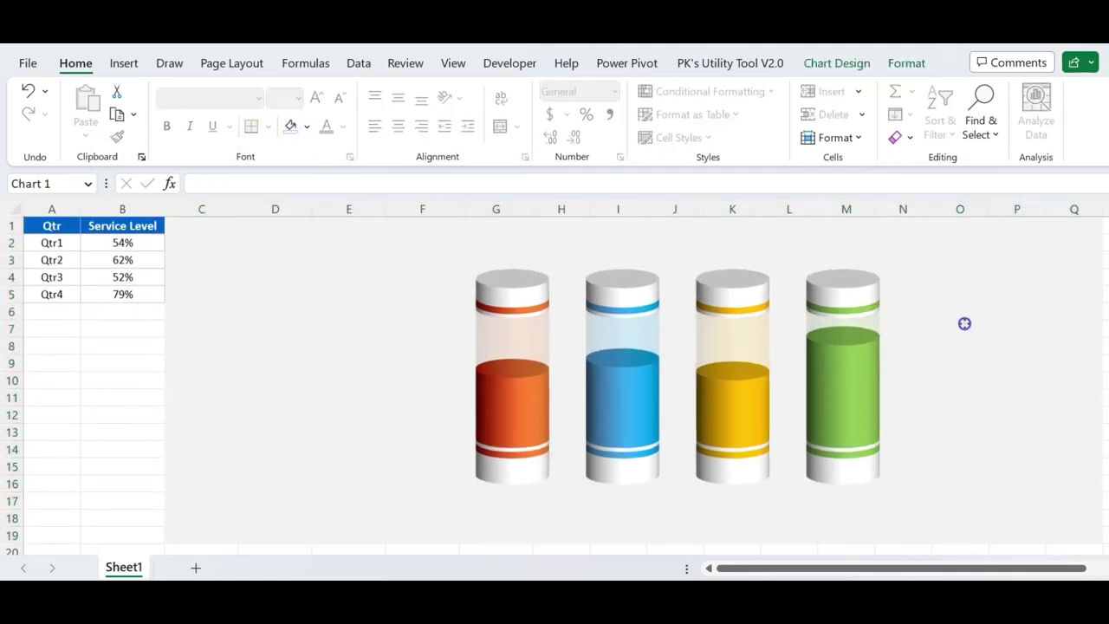
{"action": "left_click", "coordinate": [1040, 366]}
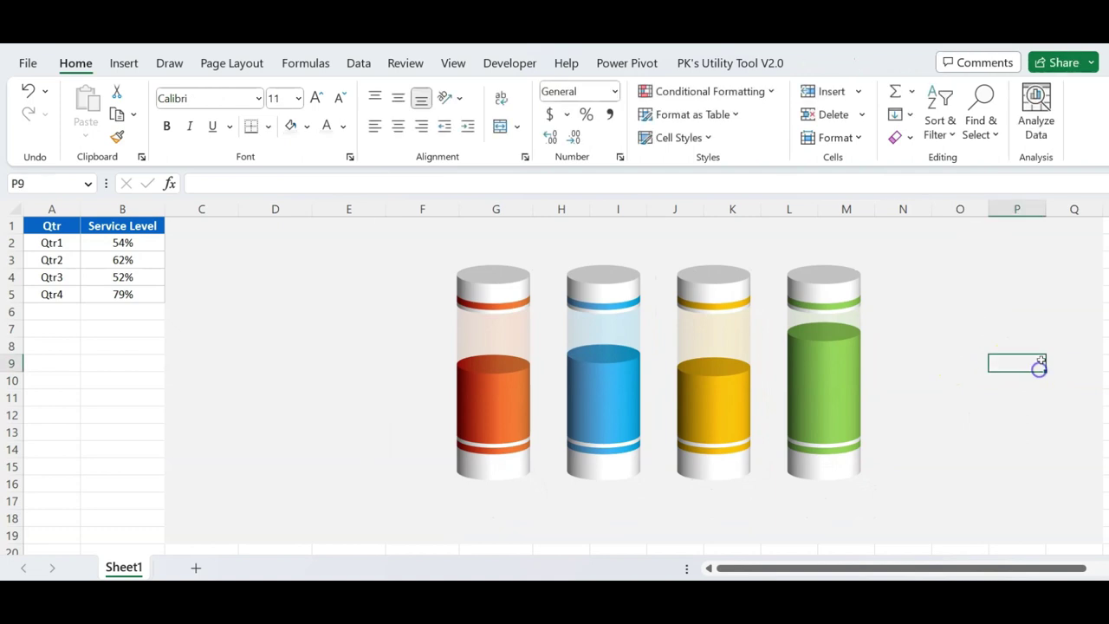
{"action": "left_click", "coordinate": [844, 464]}
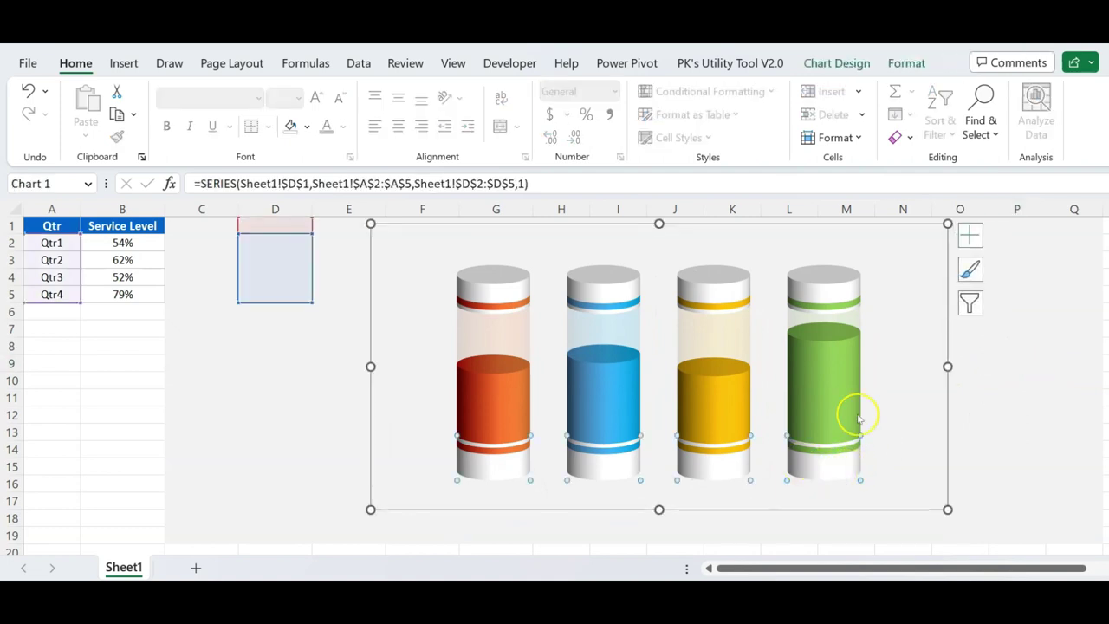
{"action": "left_click", "coordinate": [906, 62]}
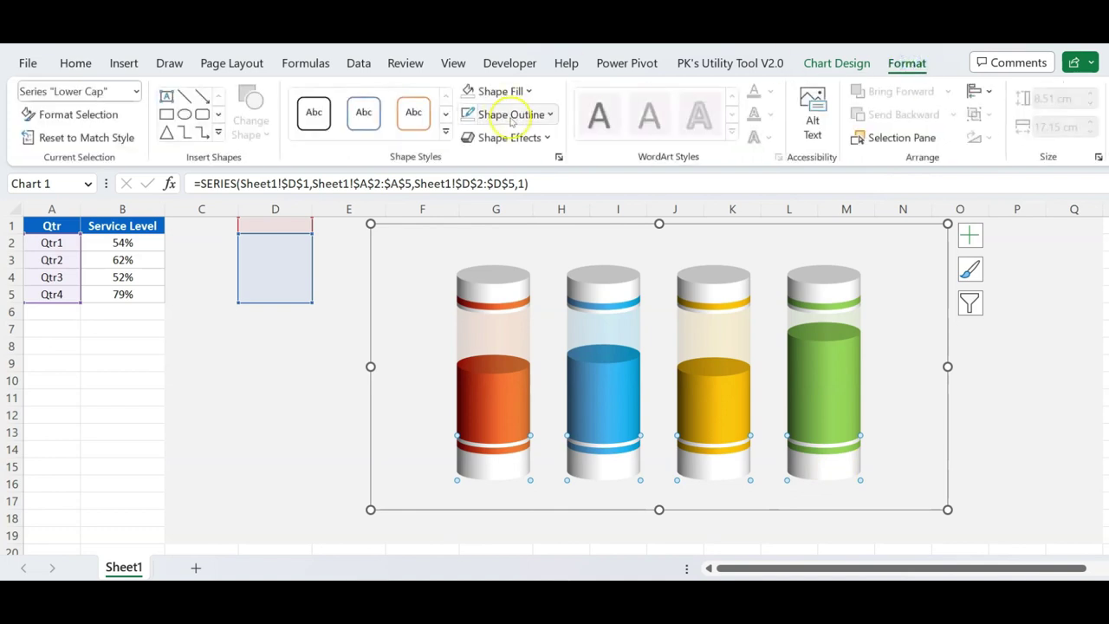
{"action": "left_click", "coordinate": [542, 136]}
{"action": "mouse_move", "coordinate": [525, 217]}
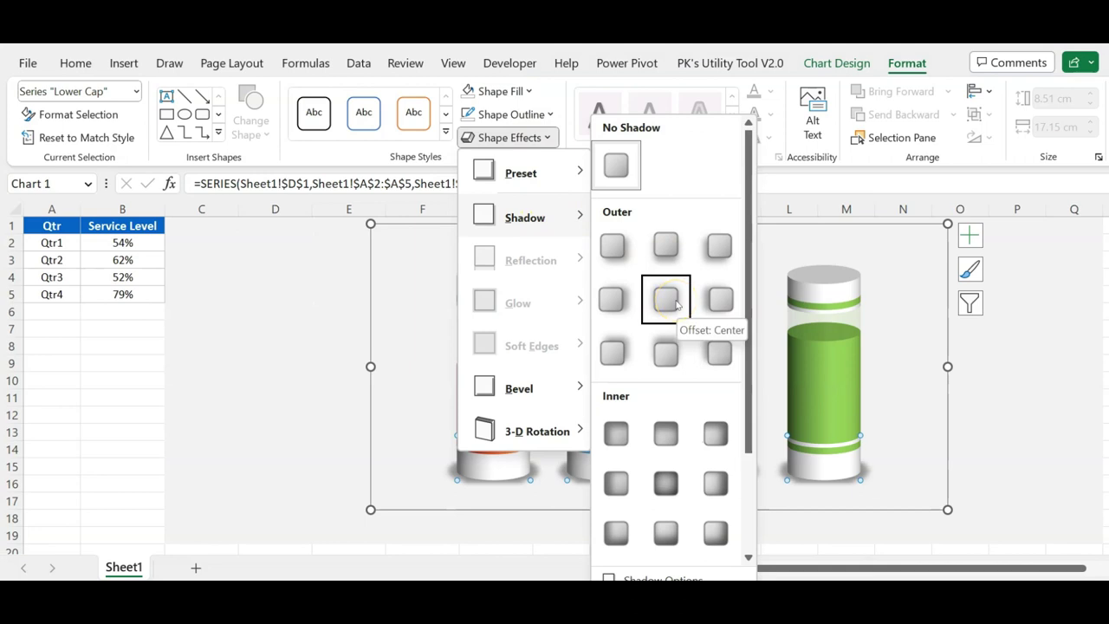
{"action": "left_click", "coordinate": [666, 299]}
{"action": "left_click", "coordinate": [1044, 448]}
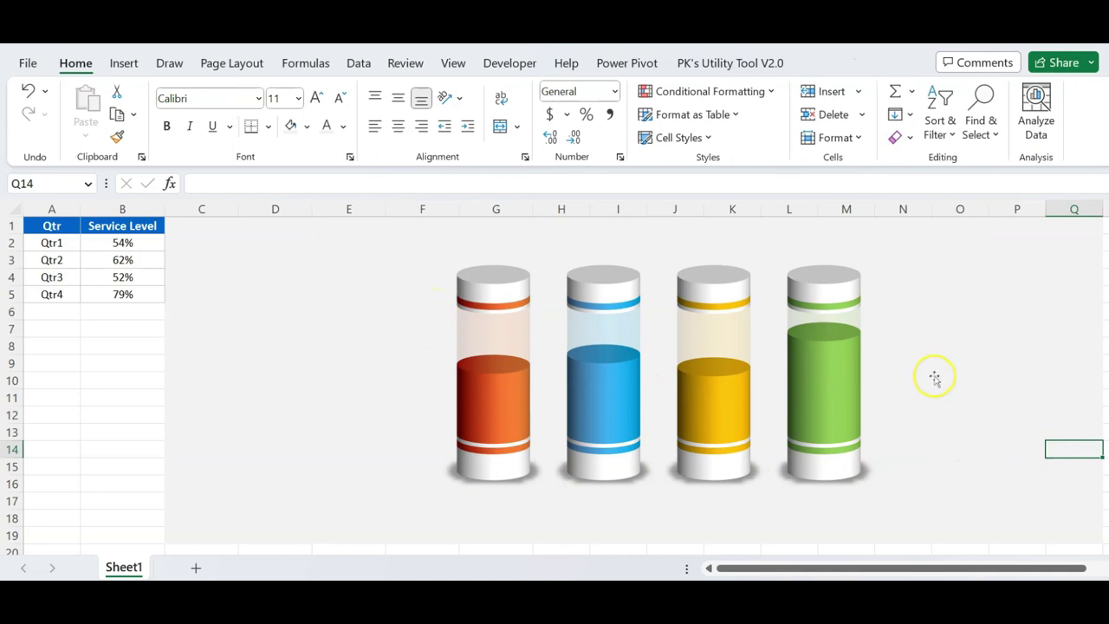
Step: Add data labels to the Lower Cap series
{"action": "left_click", "coordinate": [498, 475]}
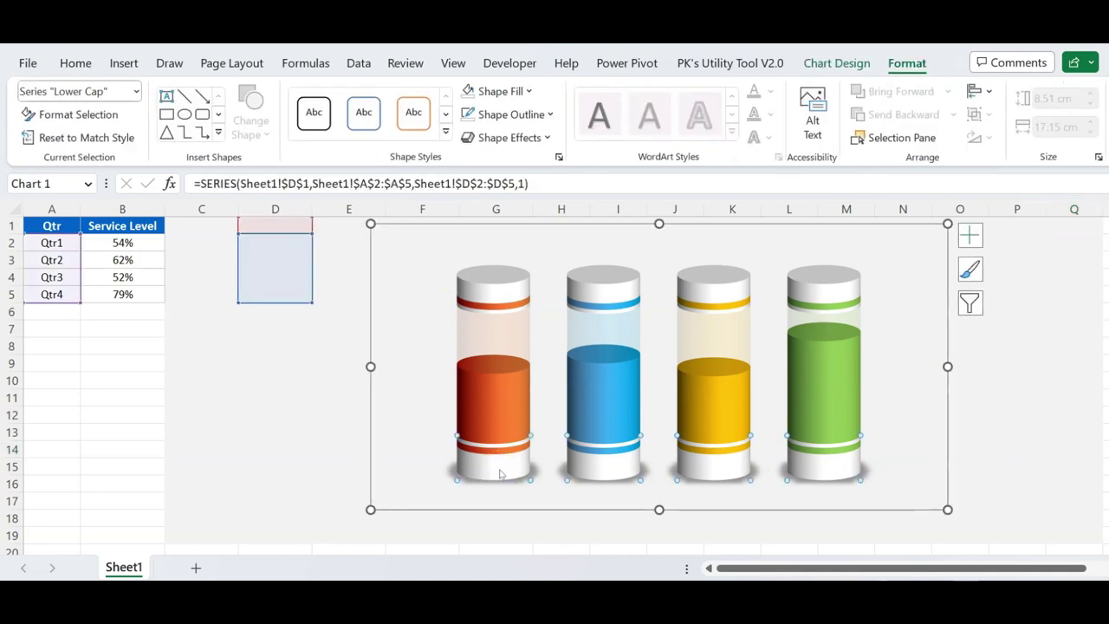
{"action": "right_click", "coordinate": [500, 473]}
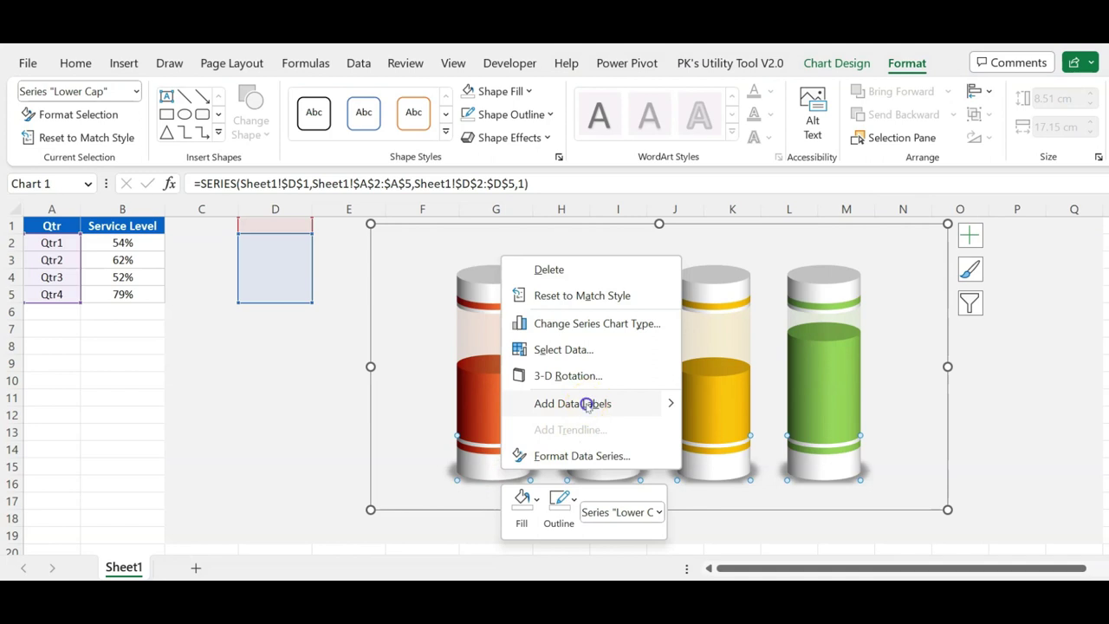
{"action": "left_click", "coordinate": [586, 404]}
Step: Show label values from cells B2:B5 instead of the series value
{"action": "left_click", "coordinate": [494, 469]}
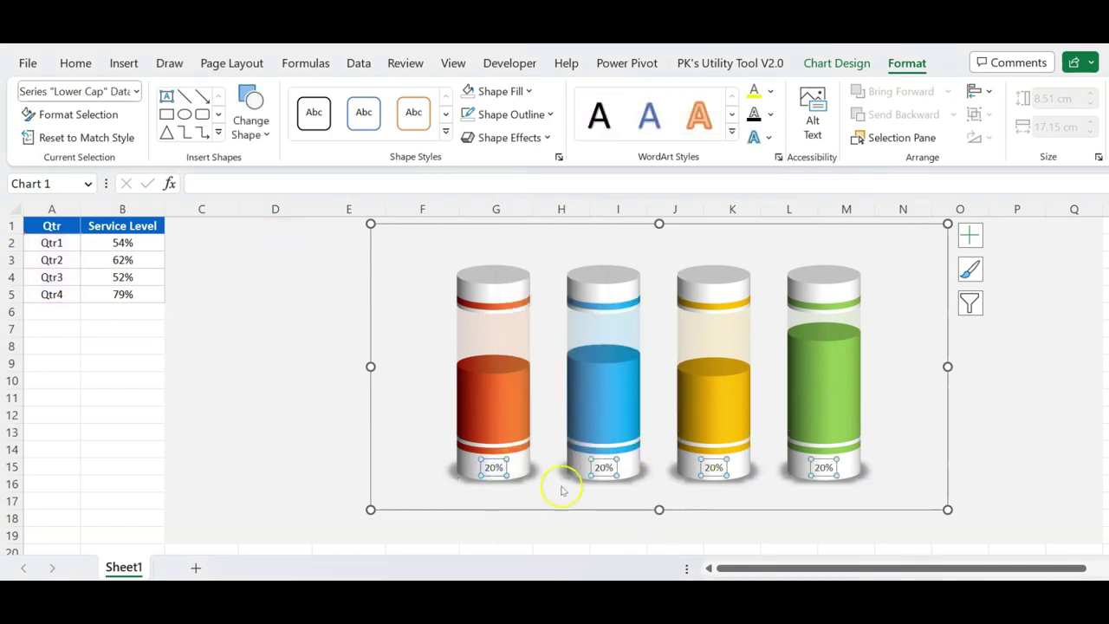
{"action": "right_click", "coordinate": [492, 468]}
{"action": "left_click", "coordinate": [577, 456]}
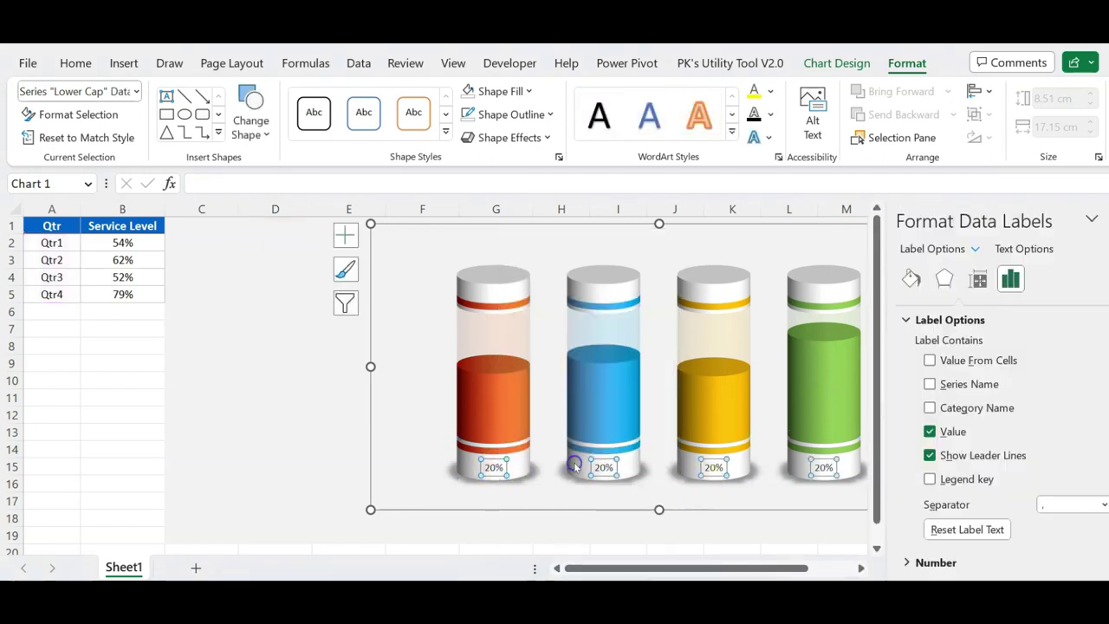
{"action": "left_click", "coordinate": [977, 362]}
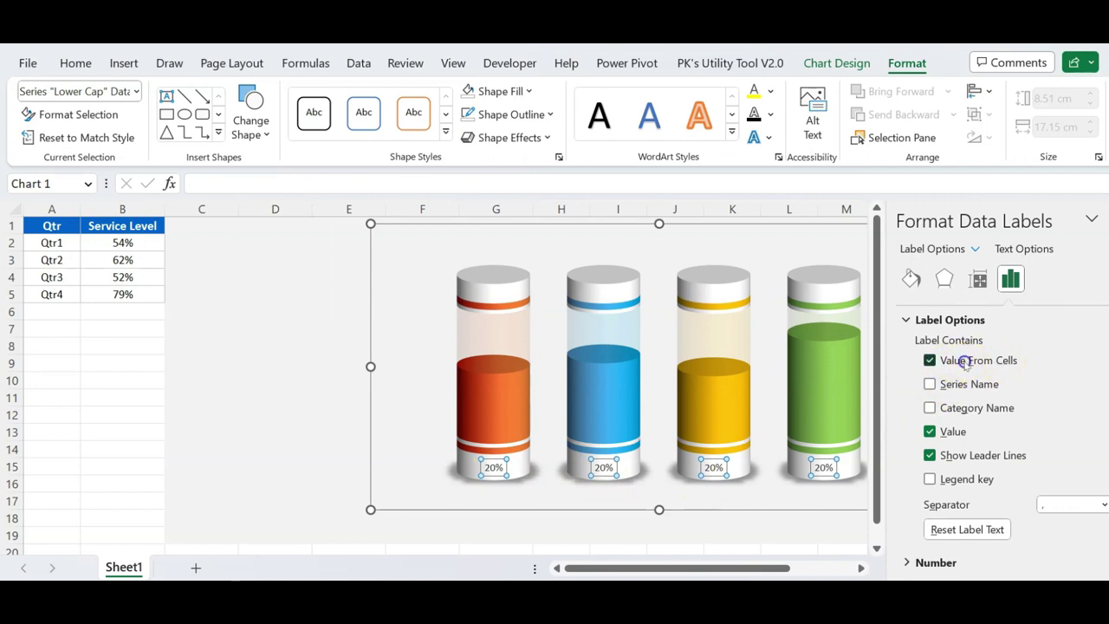
{"action": "left_click_drag", "start_coordinate": [129, 242], "coordinate": [134, 292]}
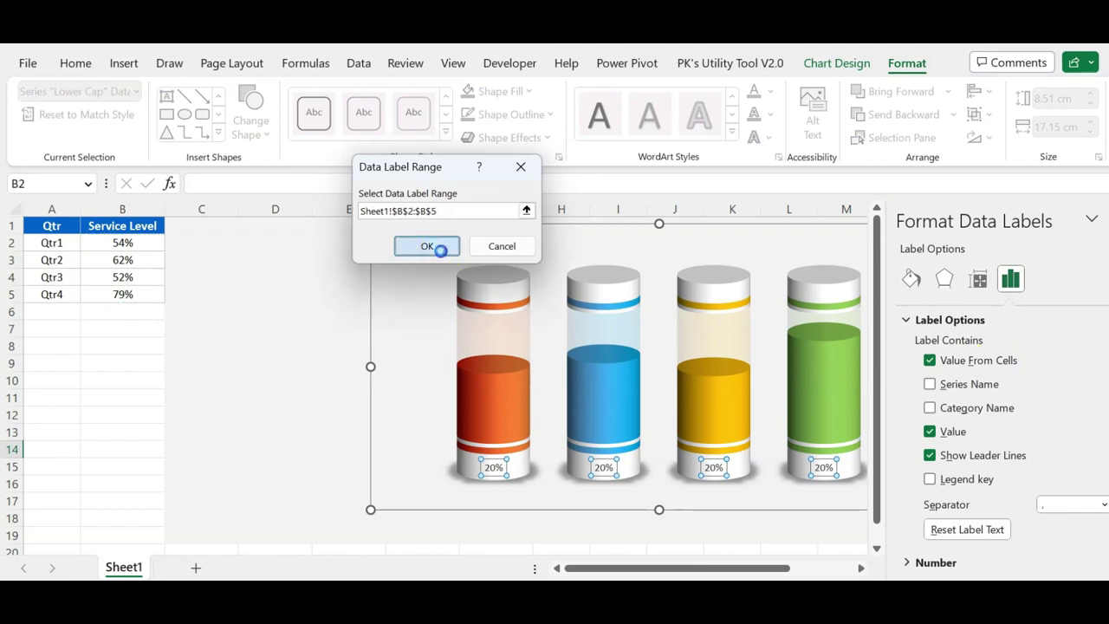
{"action": "left_click", "coordinate": [429, 247]}
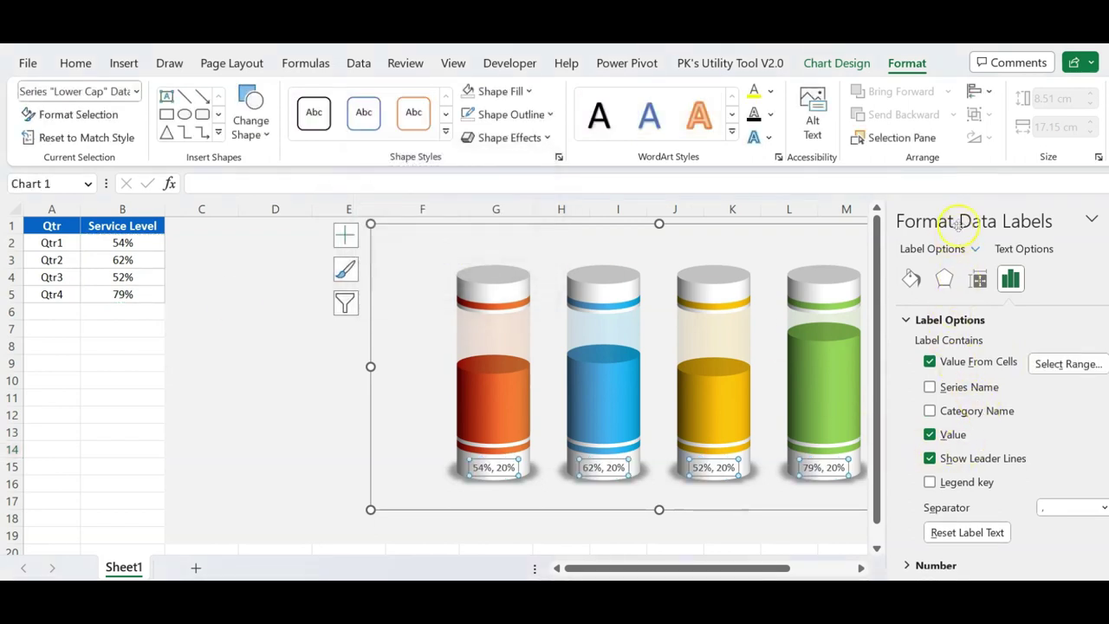
{"action": "left_click", "coordinate": [931, 434]}
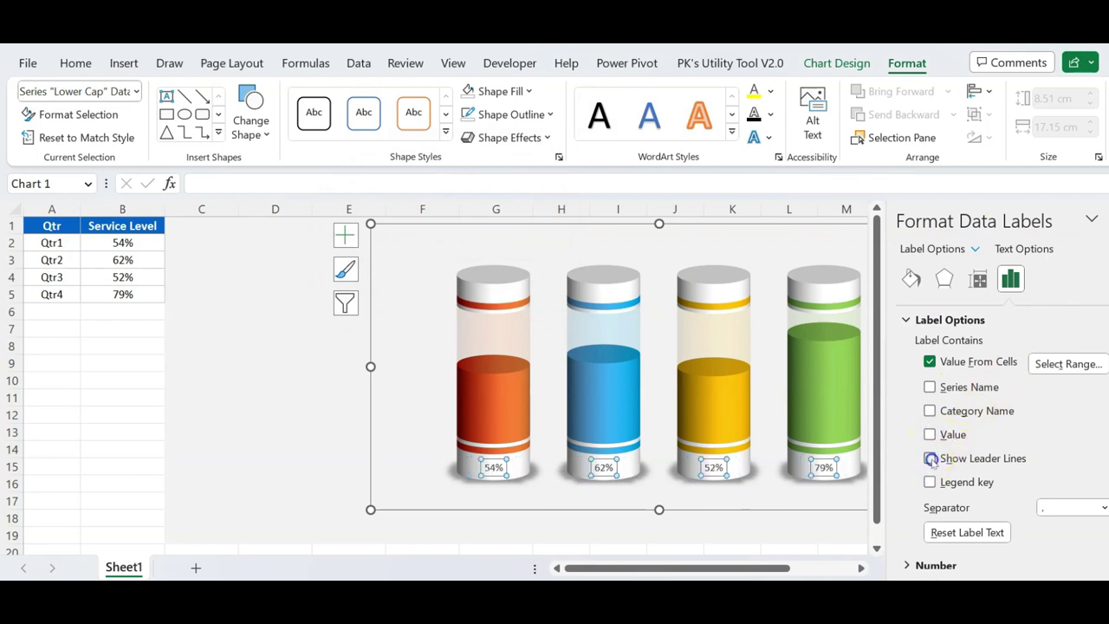
{"action": "left_click", "coordinate": [1105, 218]}
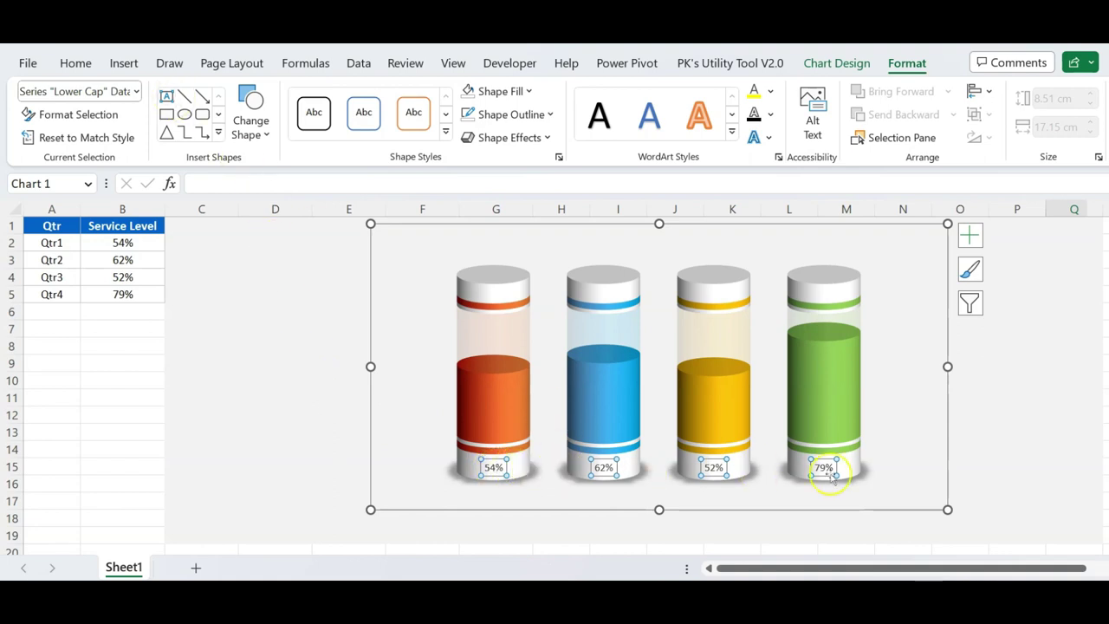
Step: Set the percentage labels to Arial Rounded MT Bold and enlarge them four size steps
{"action": "left_click", "coordinate": [75, 63]}
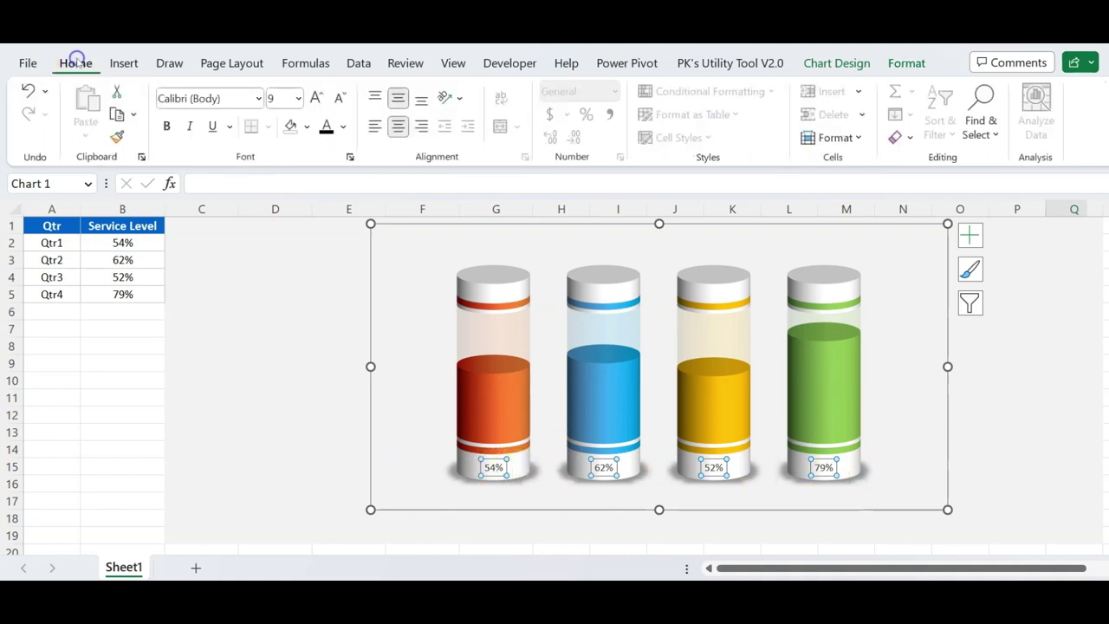
{"action": "left_click", "coordinate": [223, 98]}
{"action": "type", "text": "Arial Rounded MT Bold"}
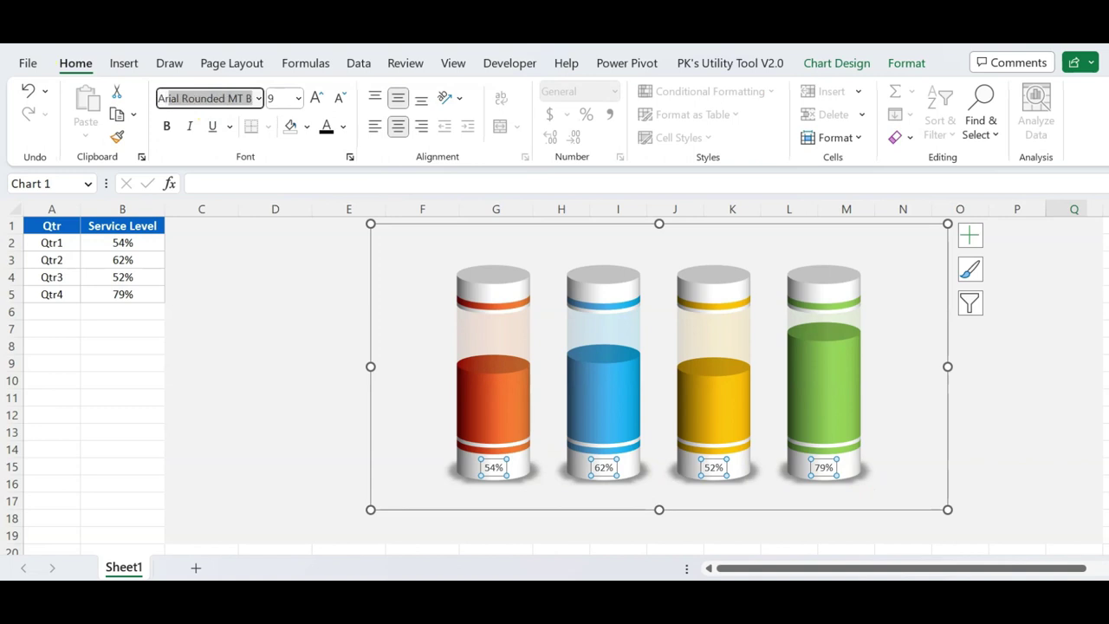
{"action": "key", "text": "Return"}
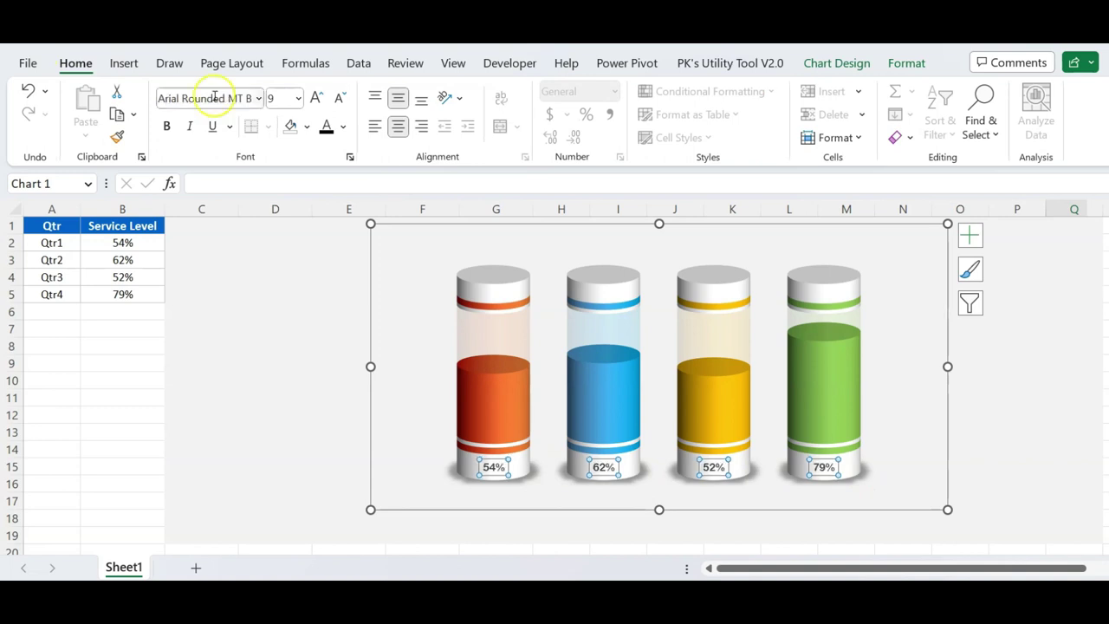
{"action": "left_click", "coordinate": [314, 97]}
{"action": "left_click", "coordinate": [315, 98]}
{"action": "left_click", "coordinate": [315, 98]}
{"action": "left_click", "coordinate": [315, 98]}
{"action": "left_click", "coordinate": [315, 97]}
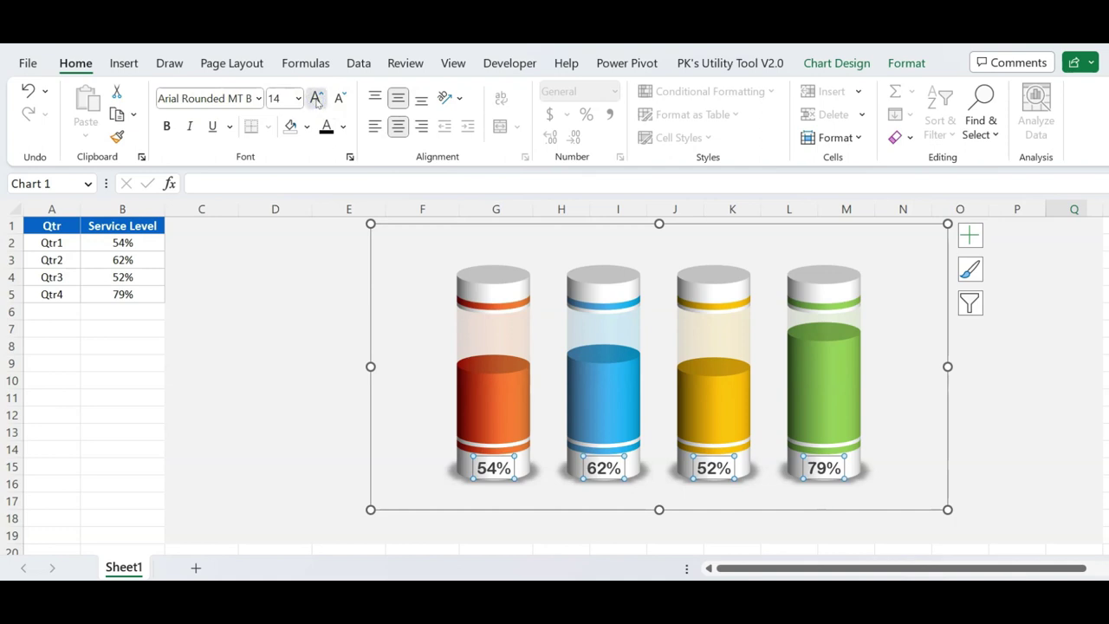
{"action": "left_click", "coordinate": [1011, 374]}
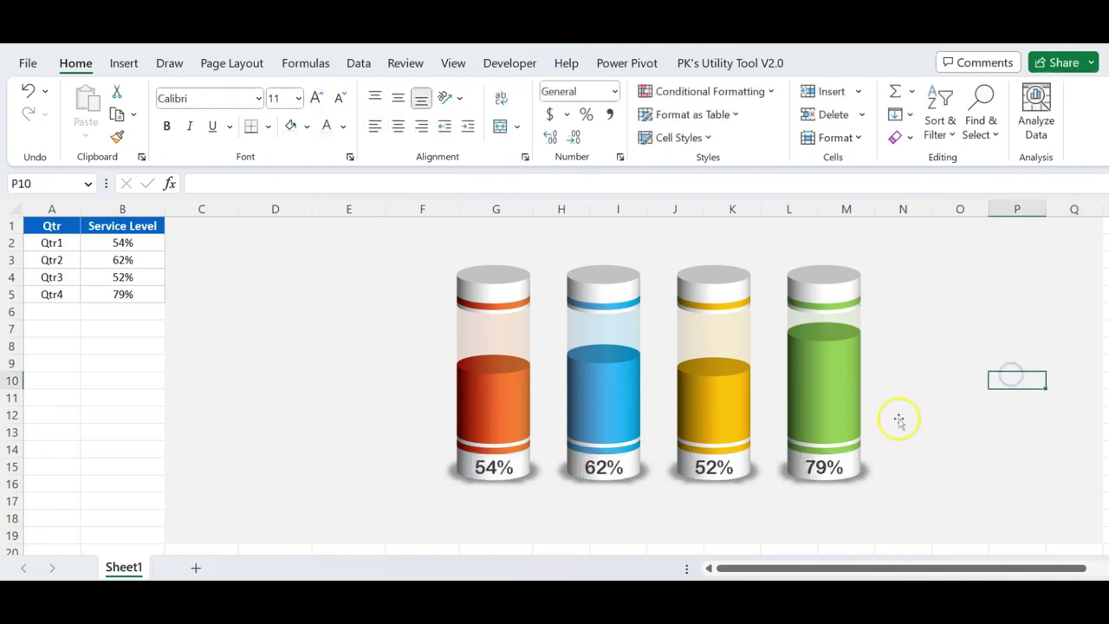
{"action": "left_click", "coordinate": [494, 472]}
{"action": "left_click", "coordinate": [494, 473]}
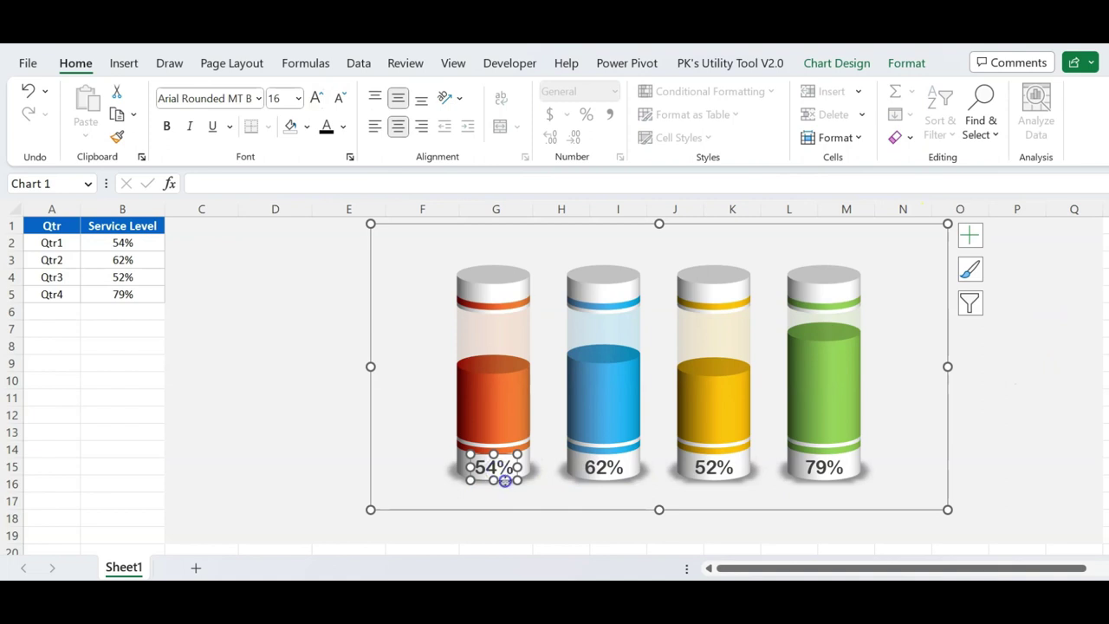
Step: Colour the 54% label red and the 62% label dark blue
{"action": "left_click", "coordinate": [344, 127]}
{"action": "left_click", "coordinate": [401, 198]}
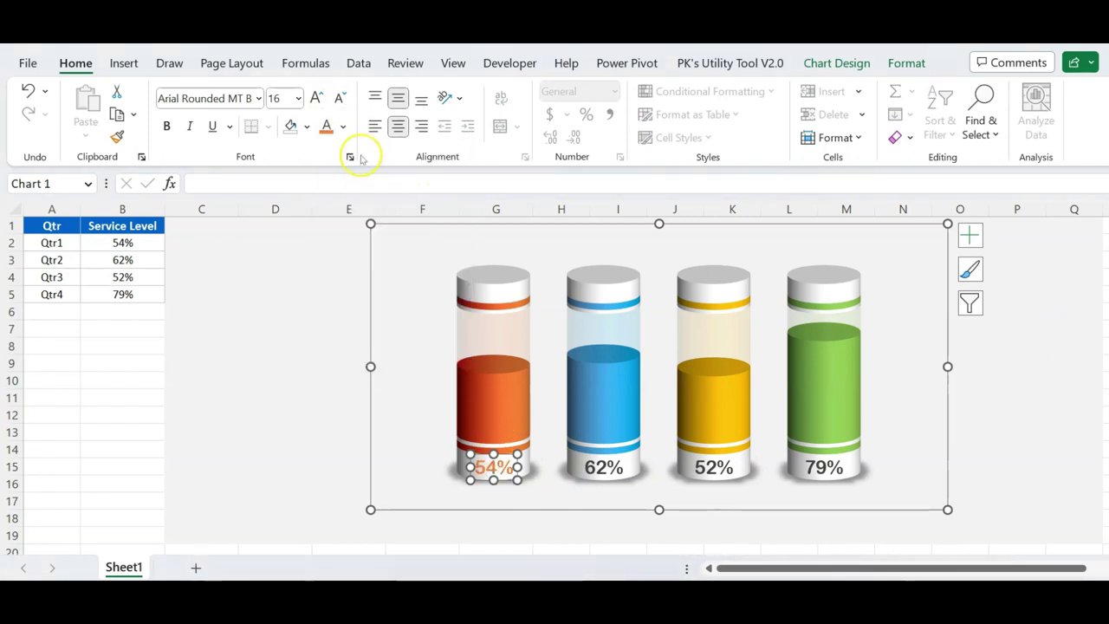
{"action": "left_click", "coordinate": [346, 127]}
{"action": "left_click", "coordinate": [324, 320]}
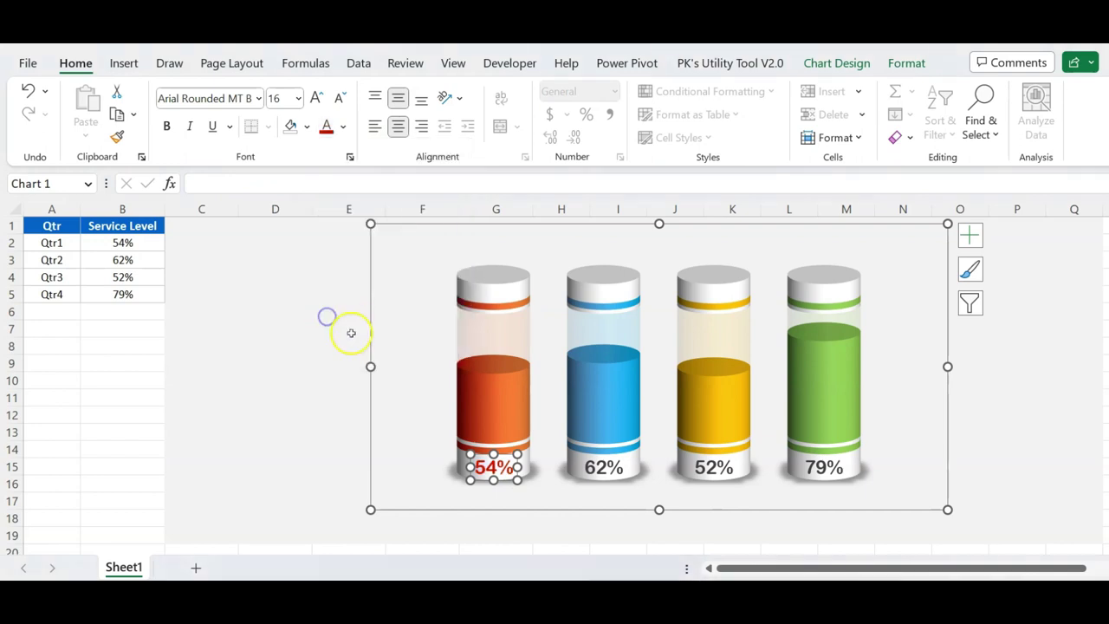
{"action": "left_click", "coordinate": [596, 460]}
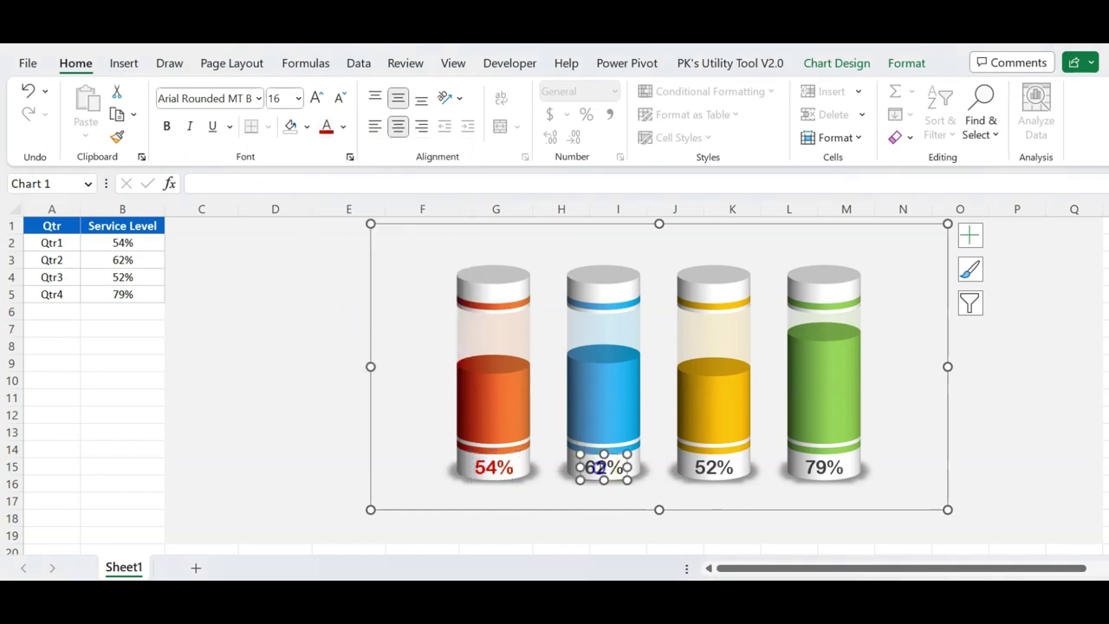
{"action": "left_click", "coordinate": [344, 126]}
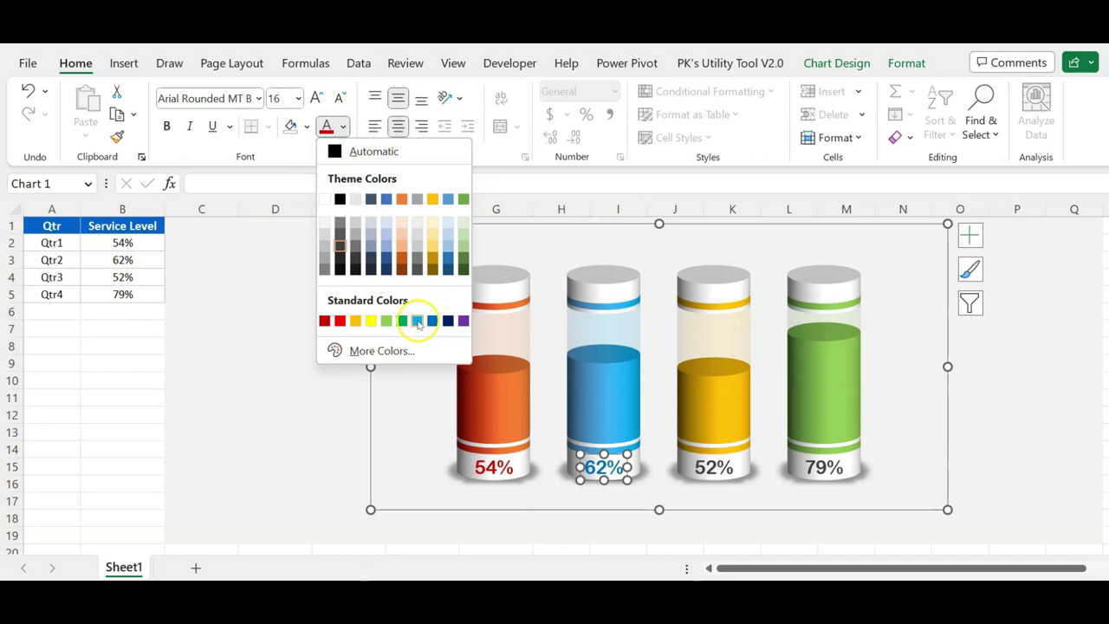
{"action": "left_click", "coordinate": [430, 322]}
Step: Colour the 52% label gold and the 79% label green
{"action": "left_click", "coordinate": [712, 466]}
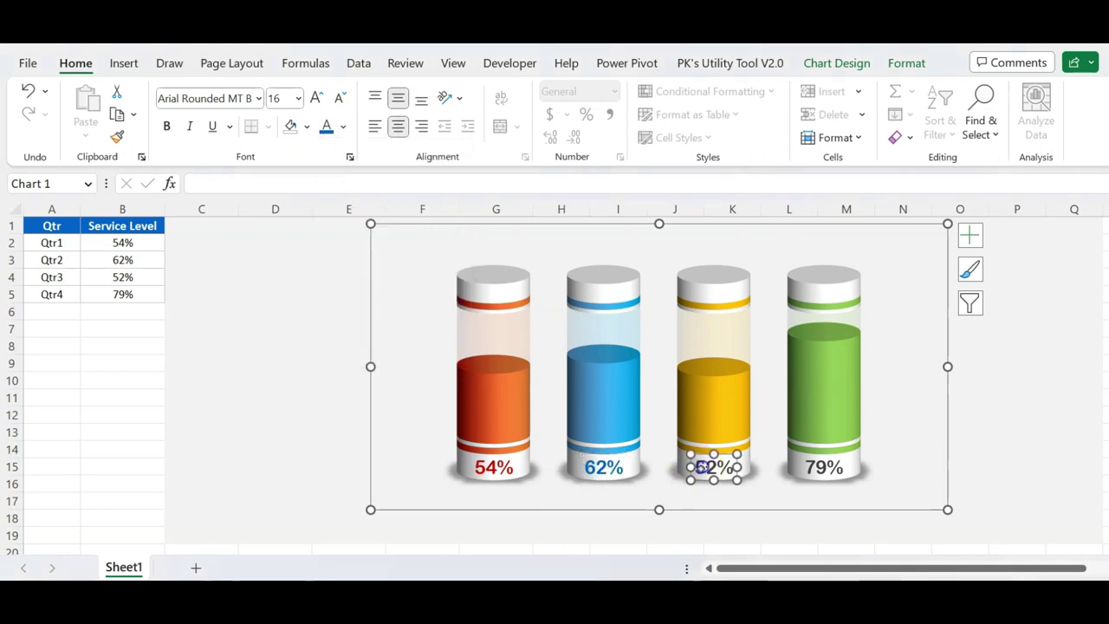
{"action": "left_click", "coordinate": [345, 127]}
{"action": "left_click", "coordinate": [427, 198]}
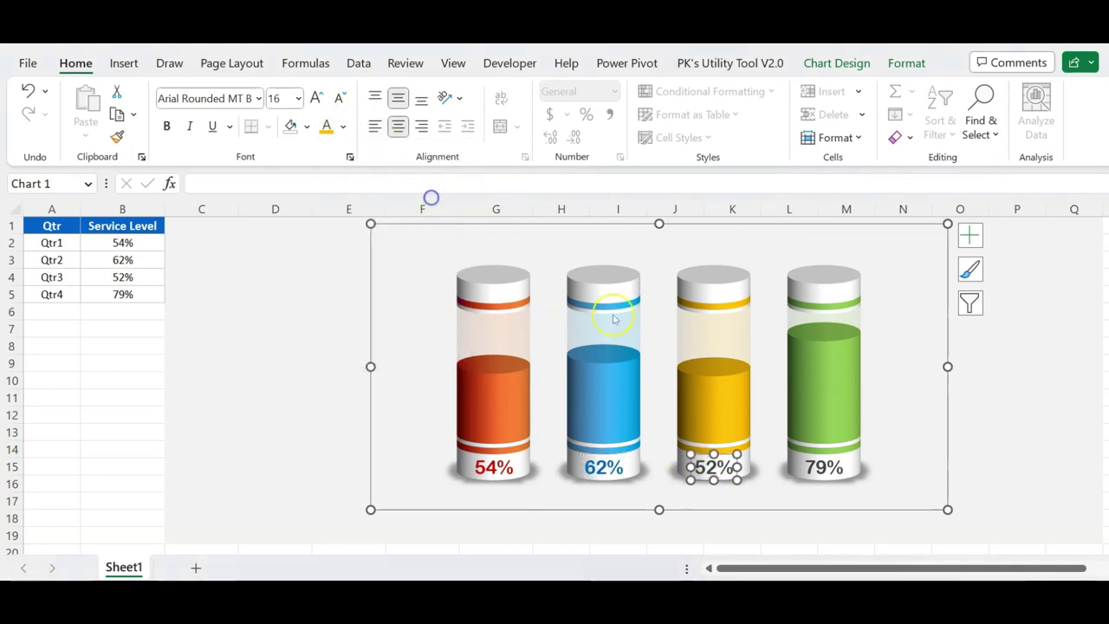
{"action": "key", "text": "Right"}
{"action": "left_click", "coordinate": [344, 126]}
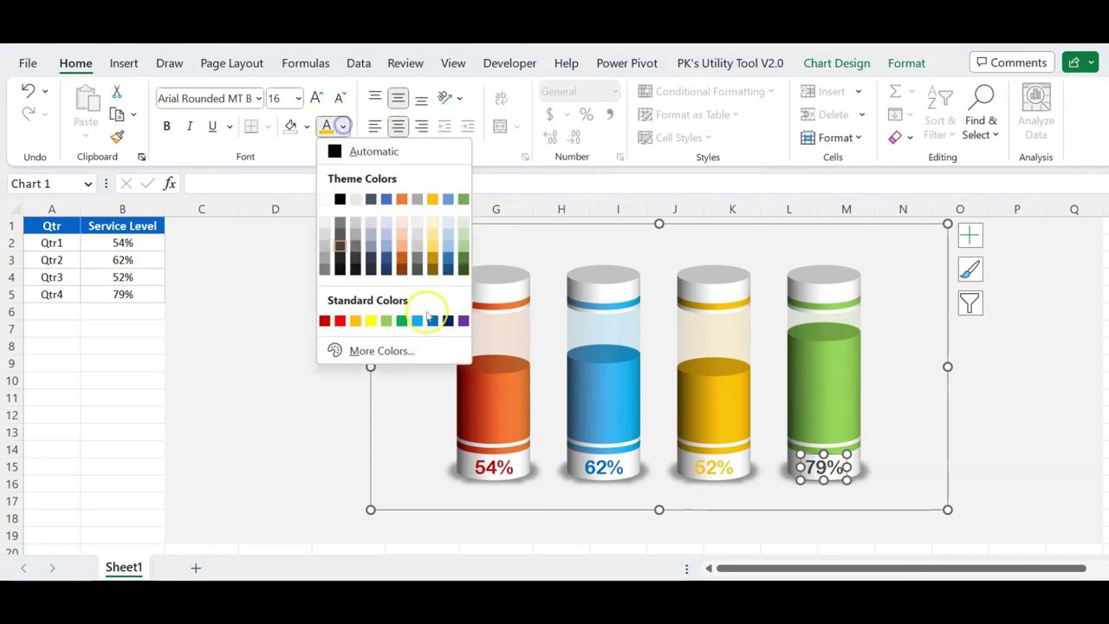
{"action": "left_click", "coordinate": [386, 322]}
{"action": "left_click", "coordinate": [1039, 399]}
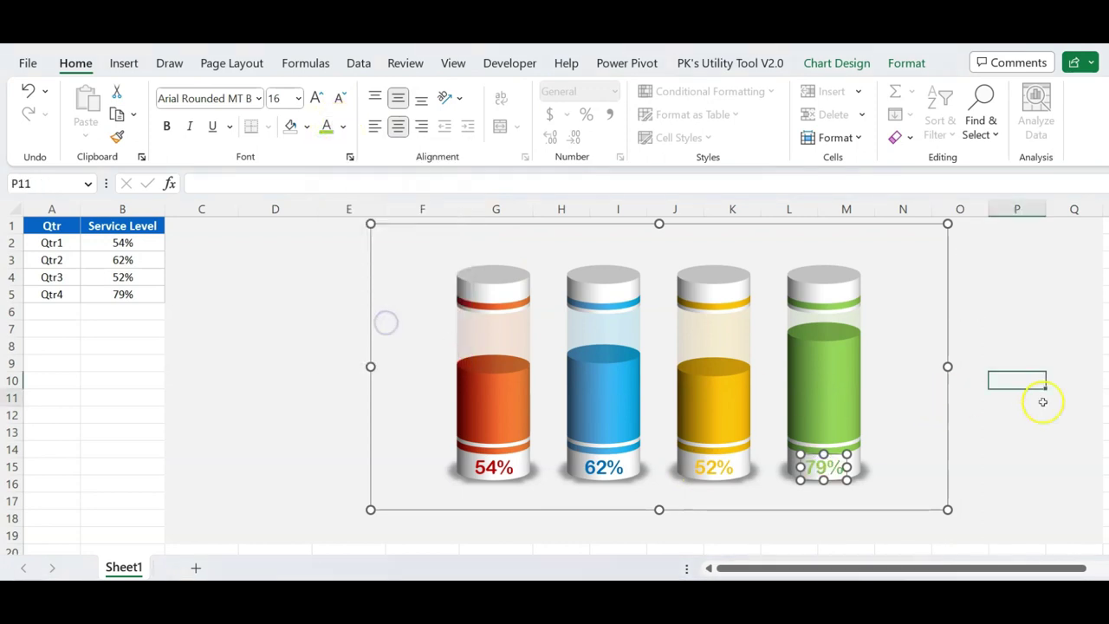
Step: Recheck the 79% label's colour and give the 52% label a different gold shade
{"action": "left_click", "coordinate": [836, 466]}
{"action": "left_click", "coordinate": [839, 466]}
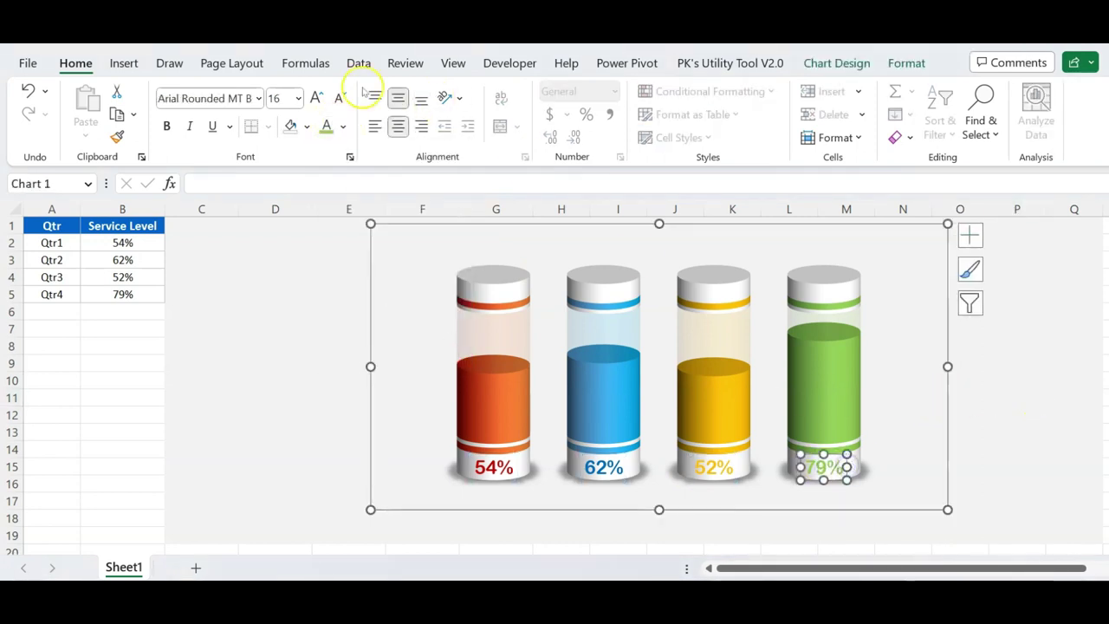
{"action": "left_click", "coordinate": [344, 126]}
{"action": "left_click", "coordinate": [465, 201]}
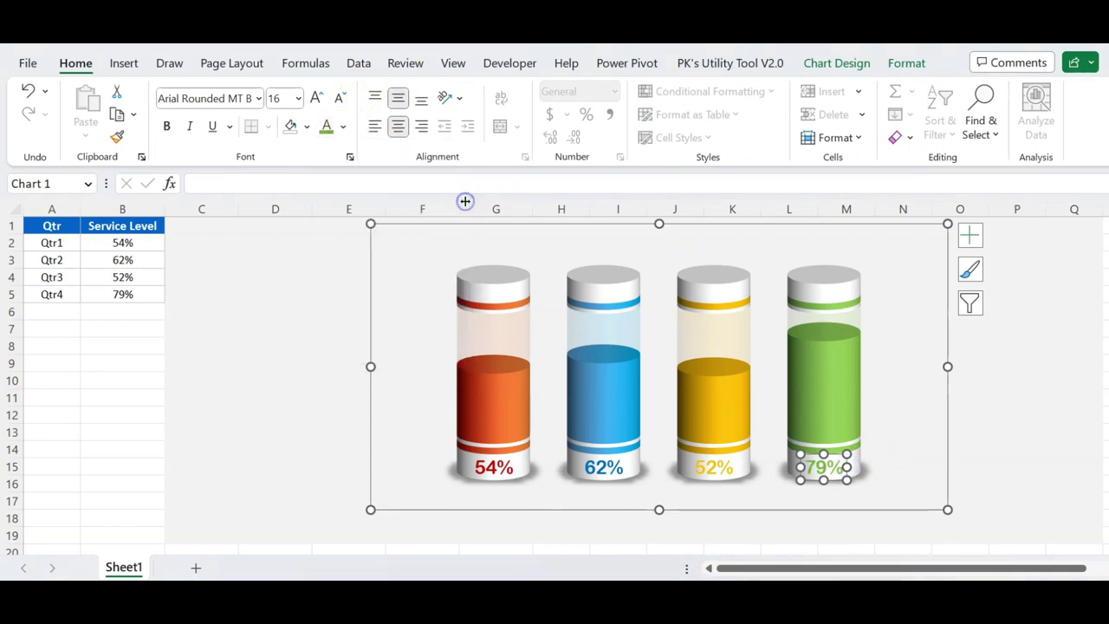
{"action": "left_click", "coordinate": [698, 466]}
{"action": "left_click", "coordinate": [344, 126]}
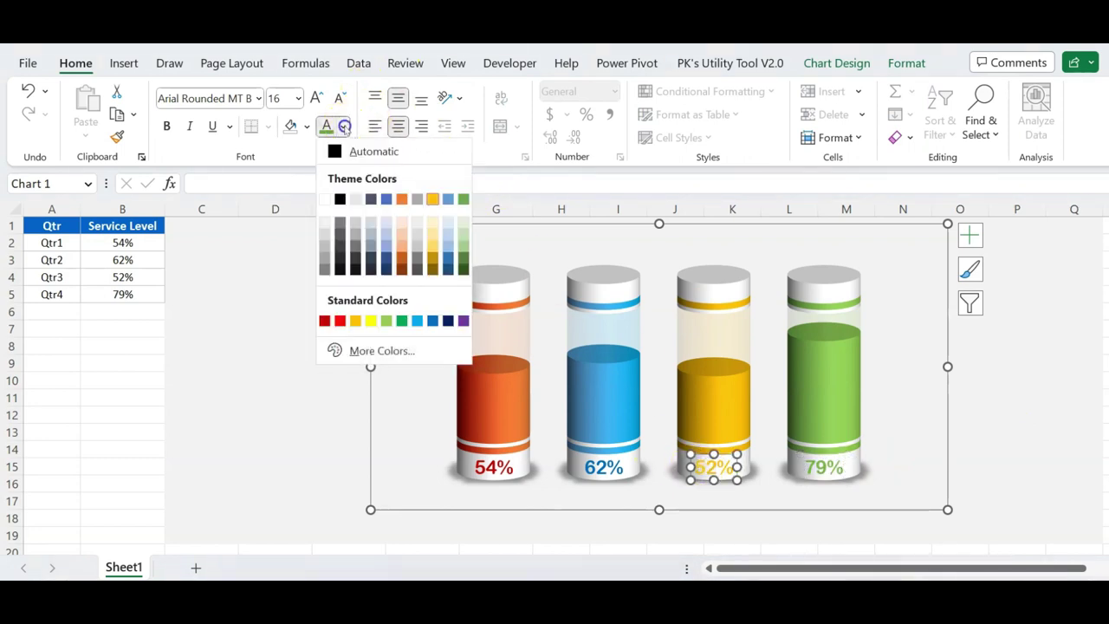
{"action": "left_click", "coordinate": [436, 248]}
{"action": "left_click", "coordinate": [999, 348]}
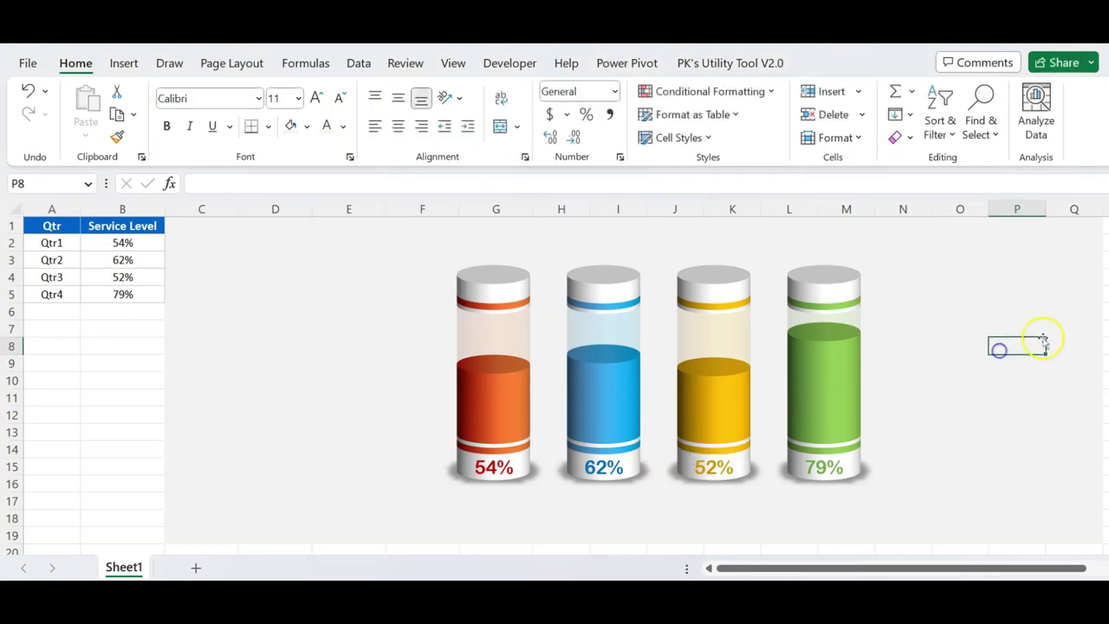
Step: Label the cylinder top caps with their category names Qtr1–Qtr4, hiding the 15% values
{"action": "left_click", "coordinate": [492, 295]}
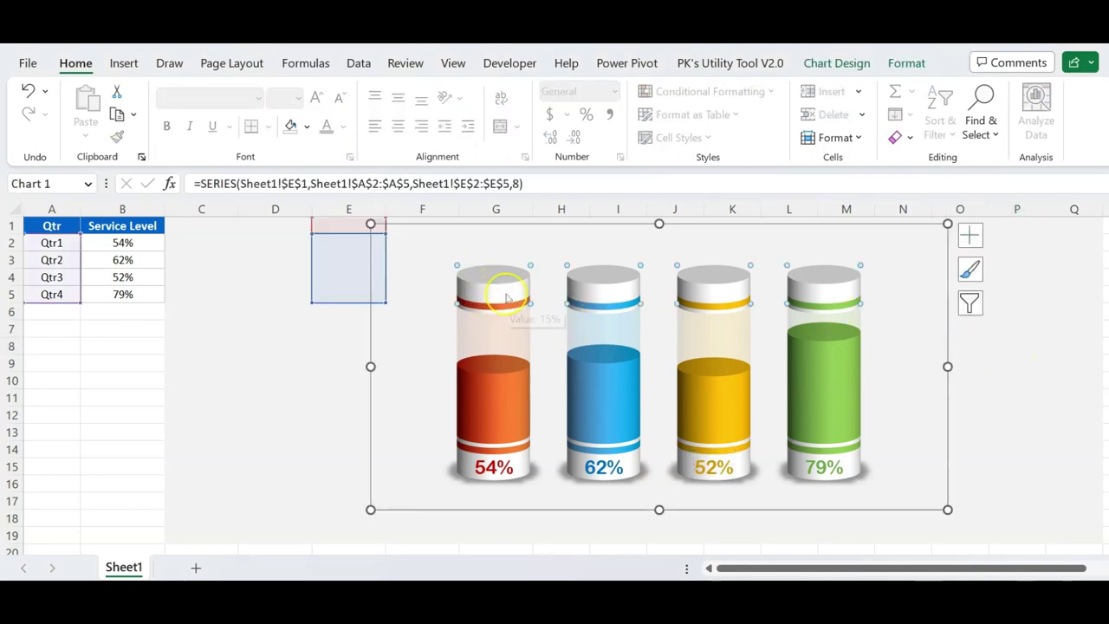
{"action": "right_click", "coordinate": [499, 296]}
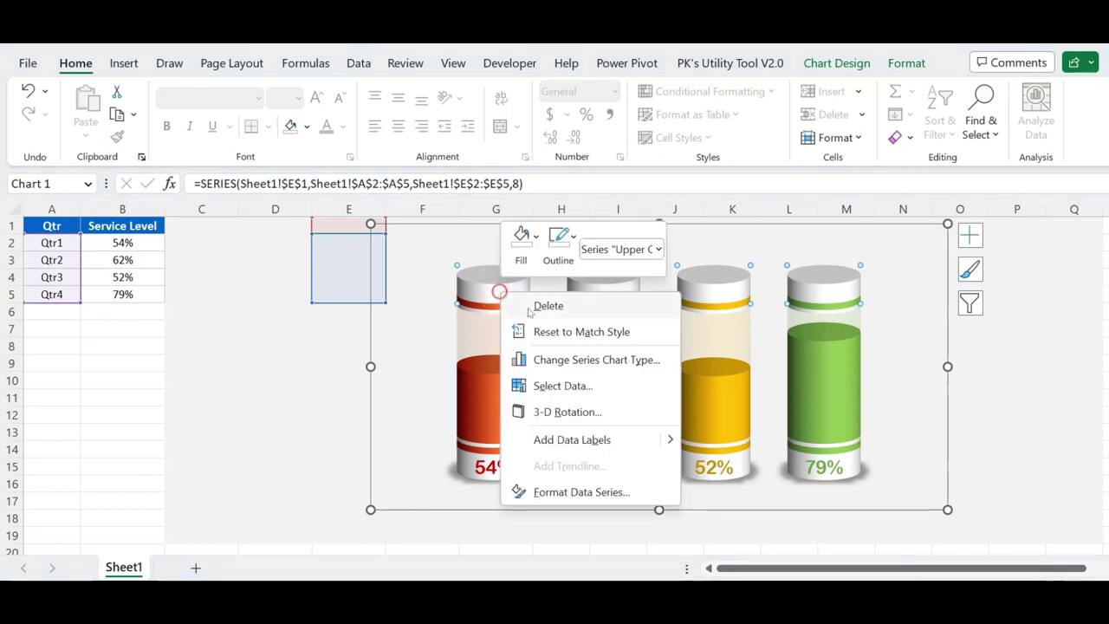
{"action": "left_click", "coordinate": [612, 440]}
{"action": "left_click", "coordinate": [492, 295]}
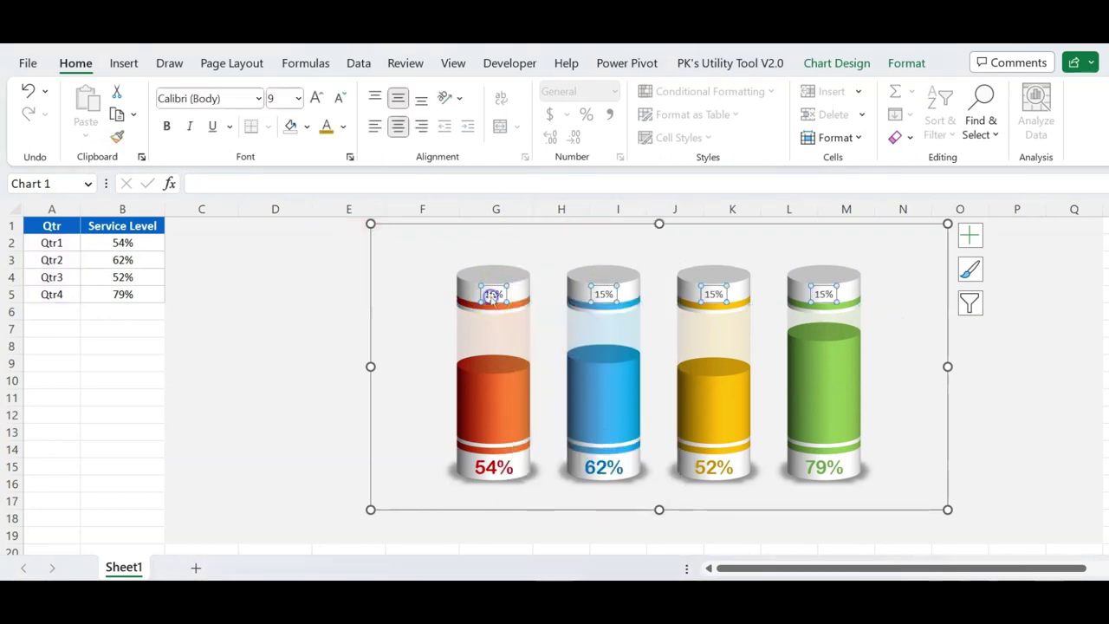
{"action": "right_click", "coordinate": [492, 295]}
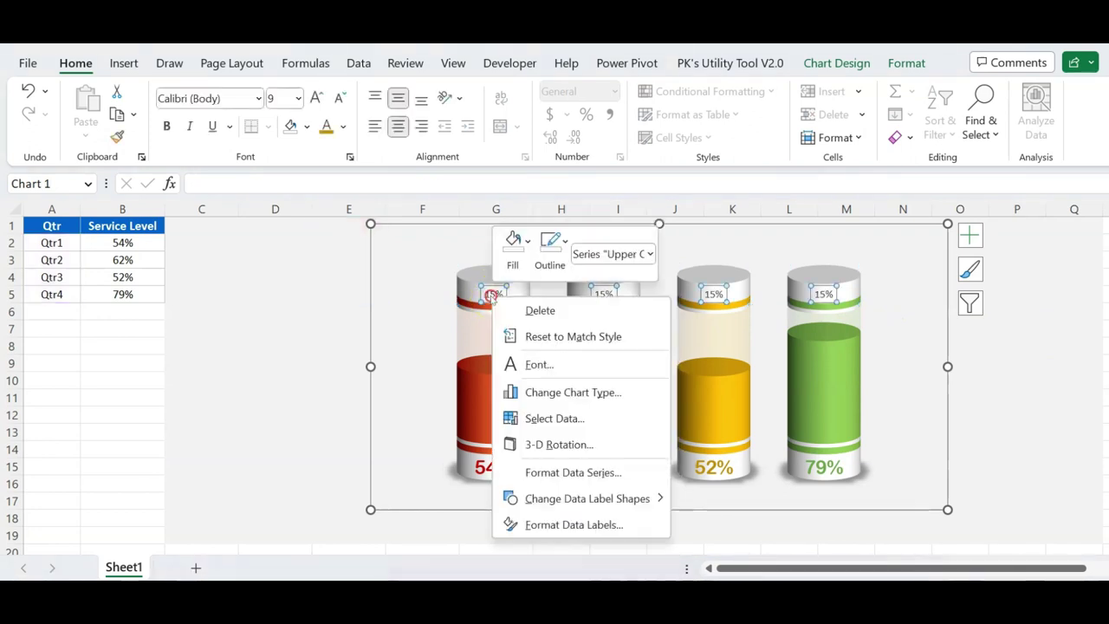
{"action": "left_click", "coordinate": [592, 525]}
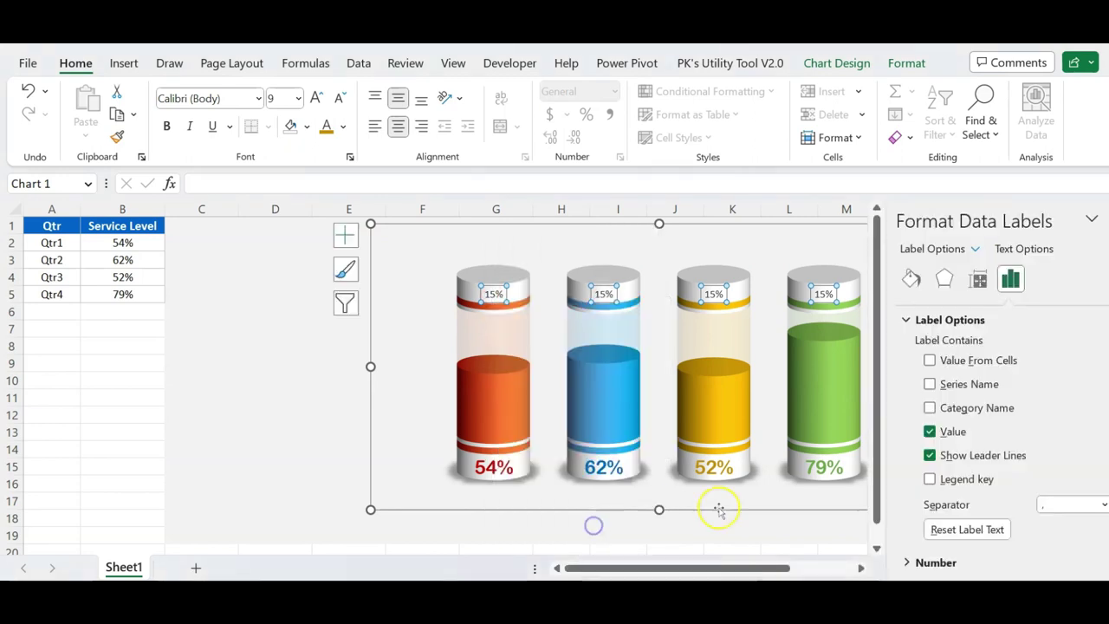
{"action": "left_click", "coordinate": [930, 408]}
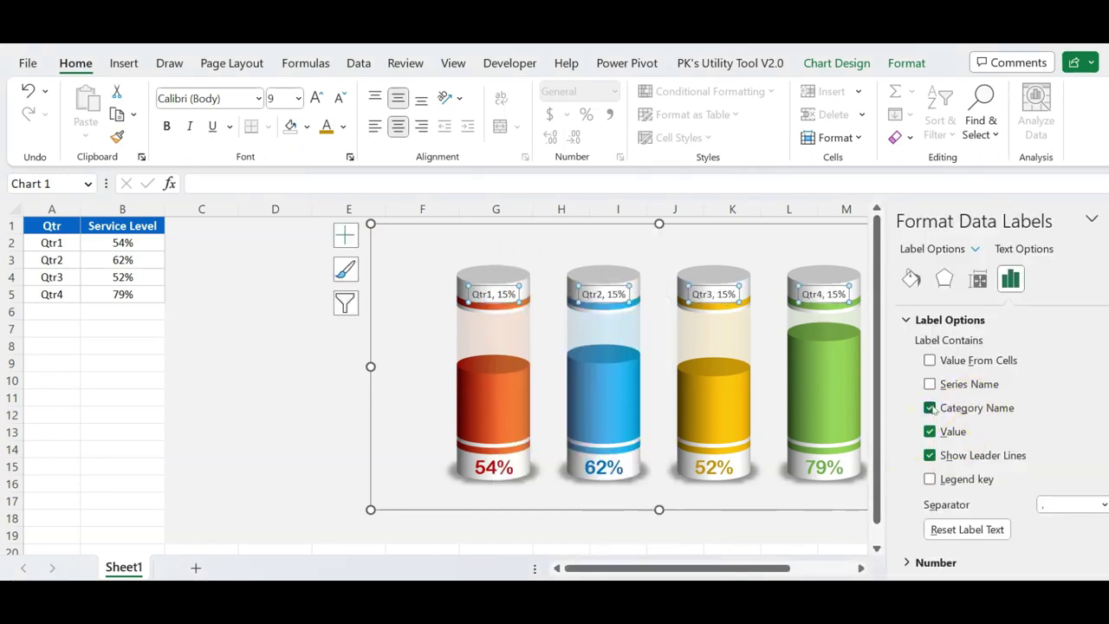
{"action": "left_click", "coordinate": [931, 432]}
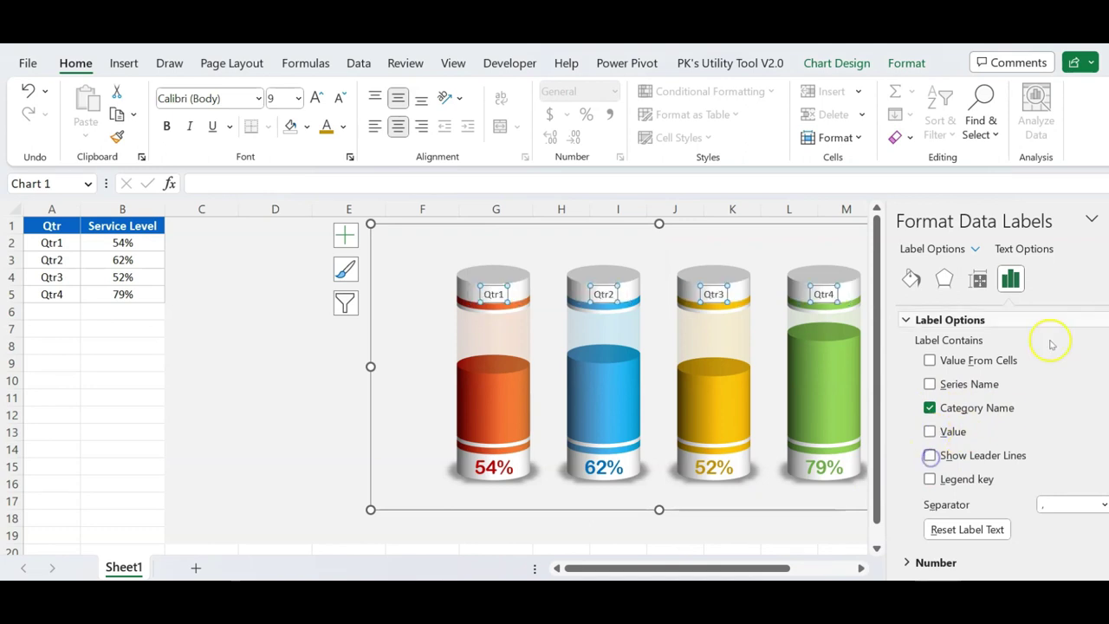
{"action": "left_click", "coordinate": [1106, 220]}
{"action": "left_click", "coordinate": [1021, 362]}
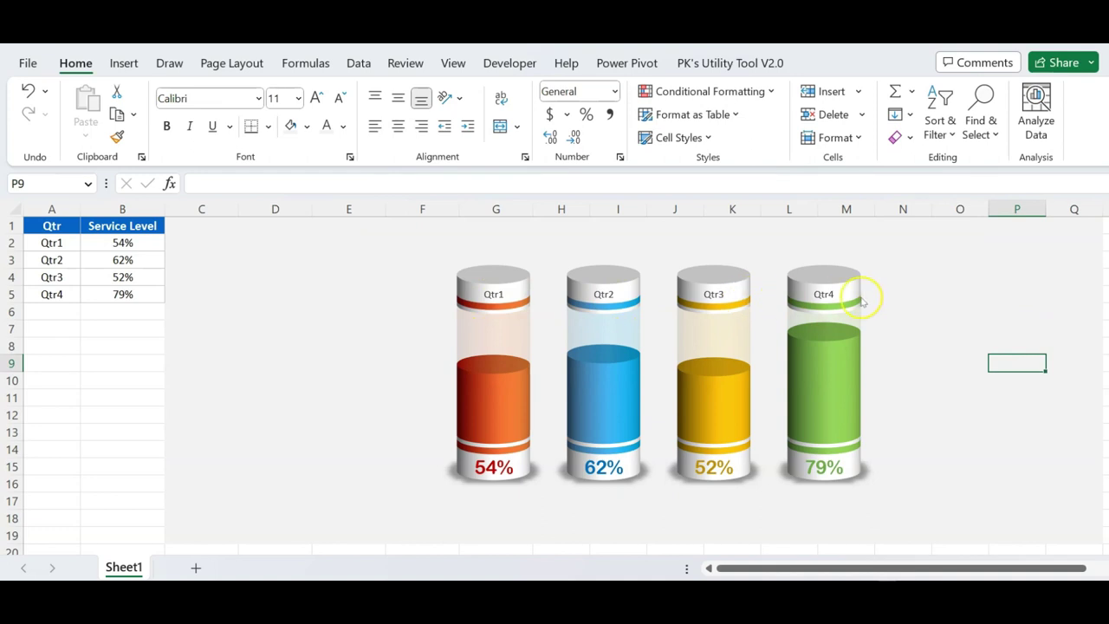
Step: Set the Qtr cap labels to Arial Rounded MT Bold at size 10.5
{"action": "left_click", "coordinate": [825, 295]}
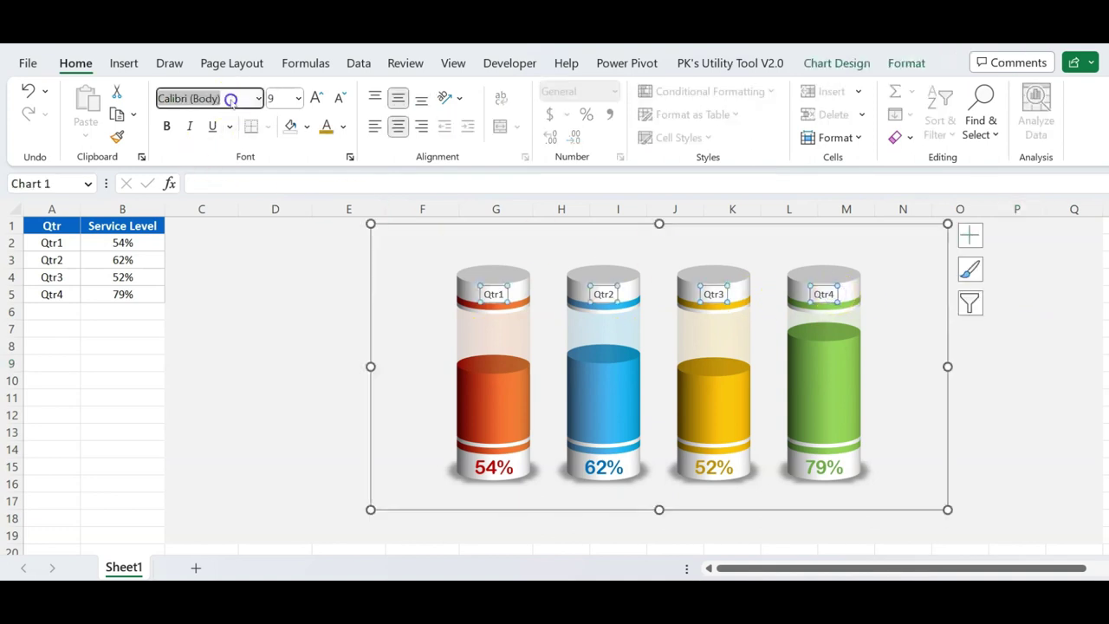
{"action": "type", "text": "Arial Rounded MT Bold"}
{"action": "key", "text": "Return"}
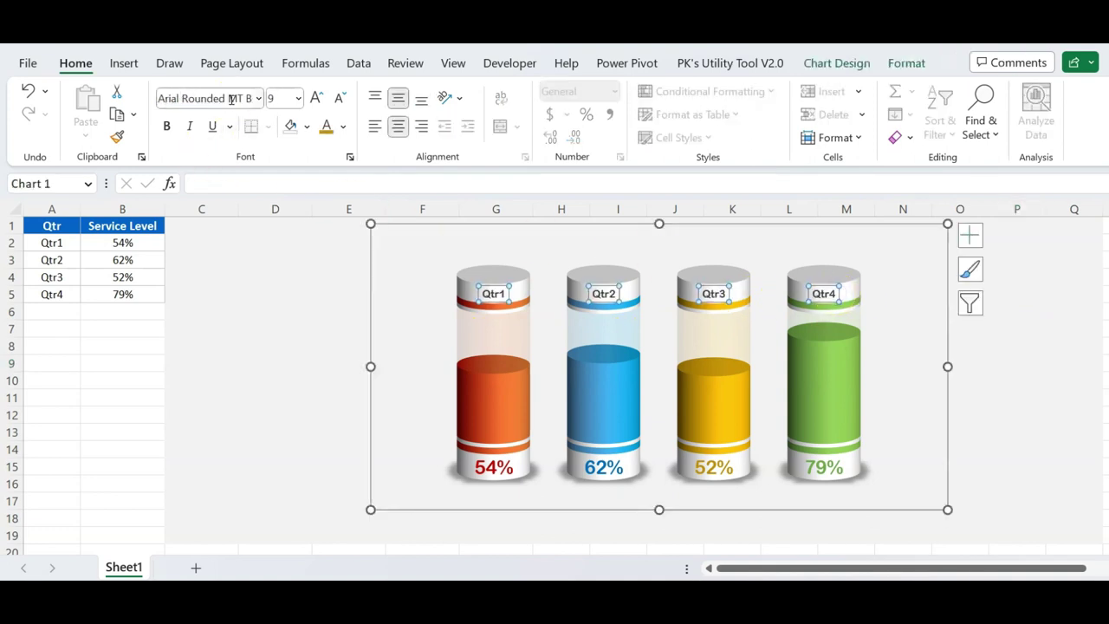
{"action": "left_click", "coordinate": [317, 98]}
{"action": "left_click", "coordinate": [317, 98]}
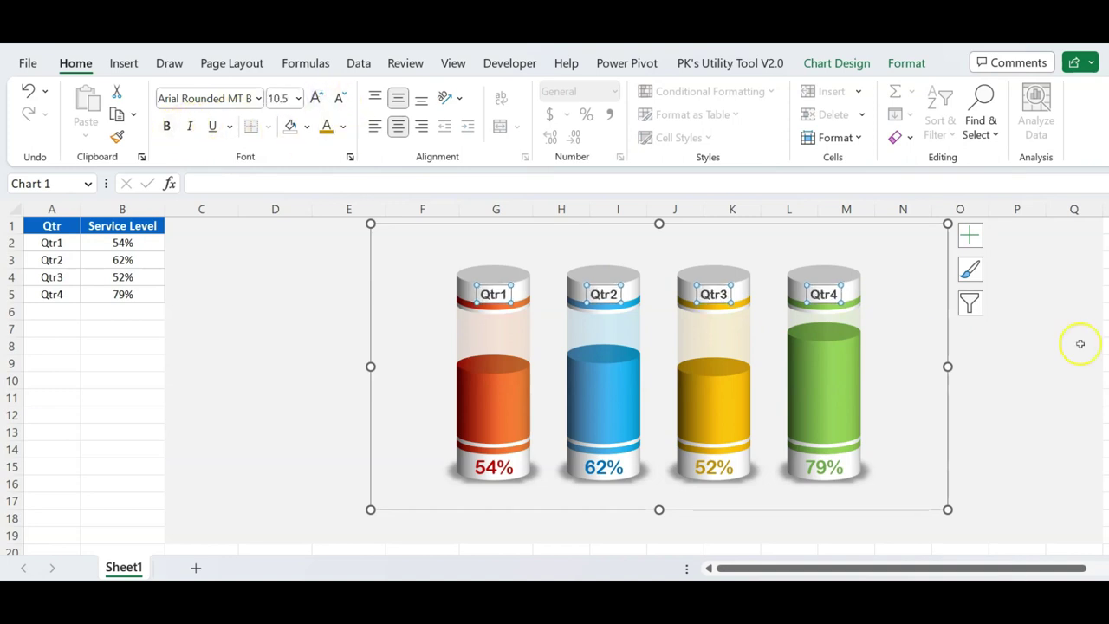
{"action": "left_click", "coordinate": [1032, 376]}
Step: Colour each Qtr label to match its cylinder: Qtr1 dark red, Qtr2 blue, Qtr3 gold, Qtr4 green
{"action": "left_click", "coordinate": [497, 298]}
{"action": "left_click", "coordinate": [500, 299]}
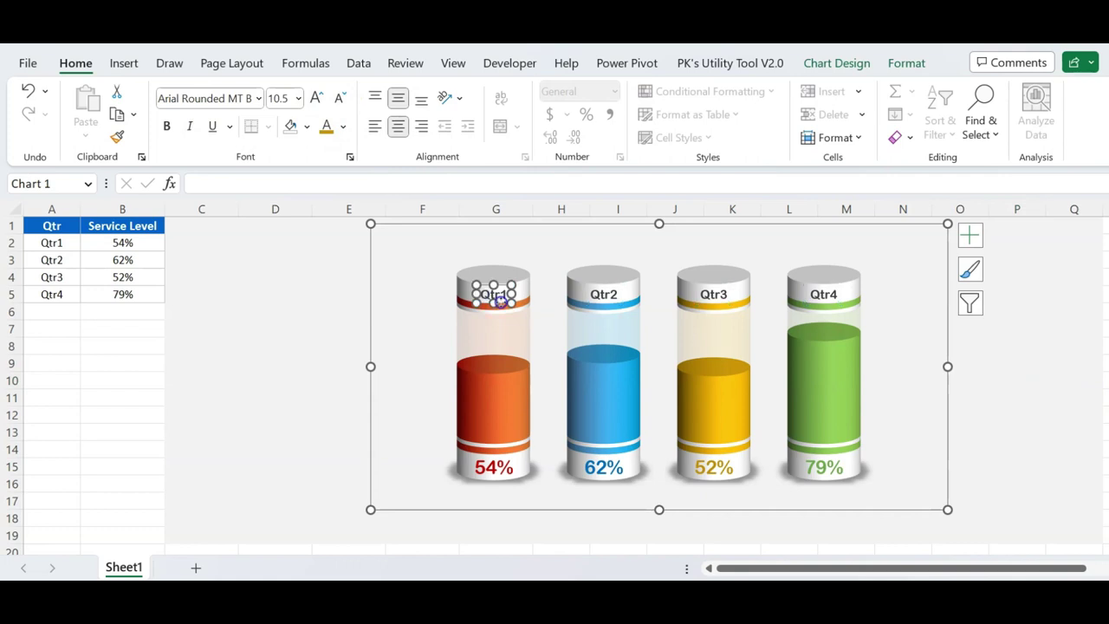
{"action": "left_click", "coordinate": [344, 126]}
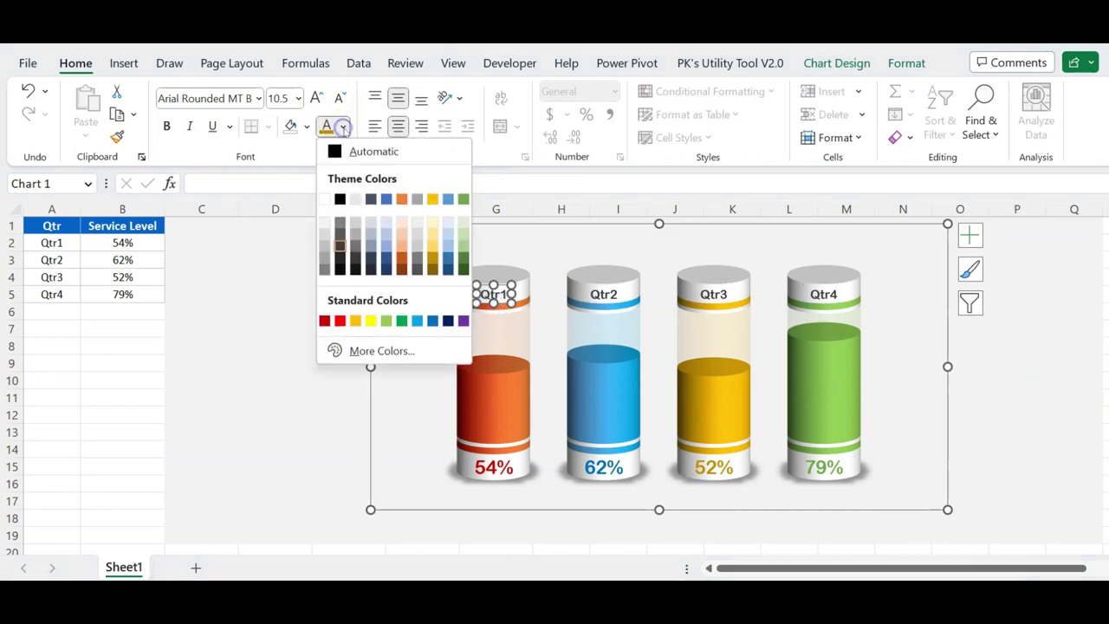
{"action": "left_click", "coordinate": [324, 320]}
{"action": "left_click", "coordinate": [604, 295]}
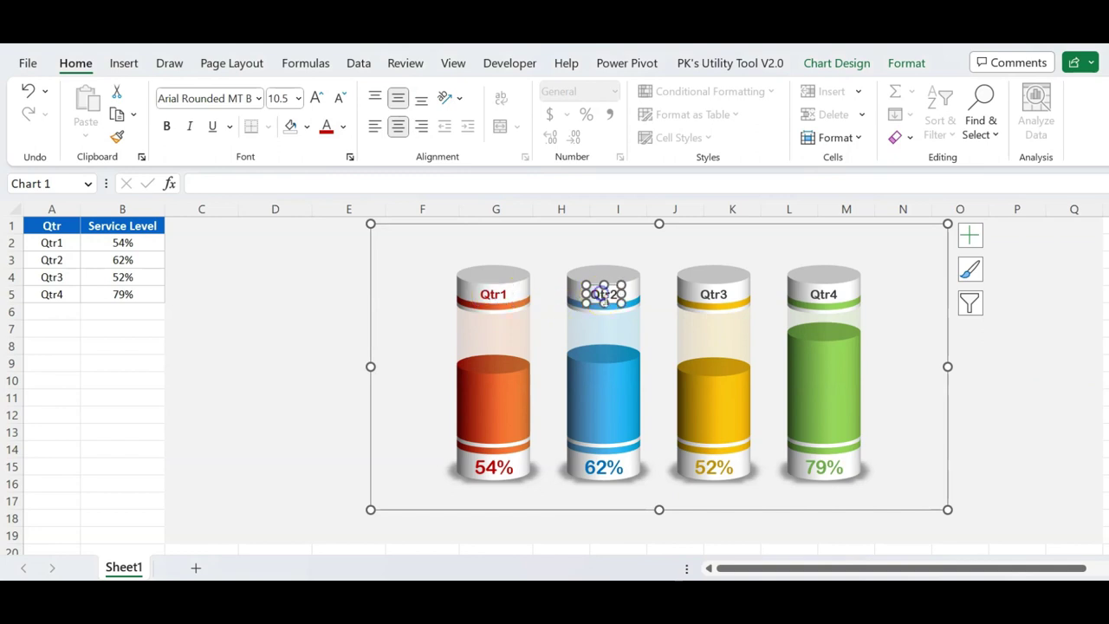
{"action": "left_click", "coordinate": [343, 126]}
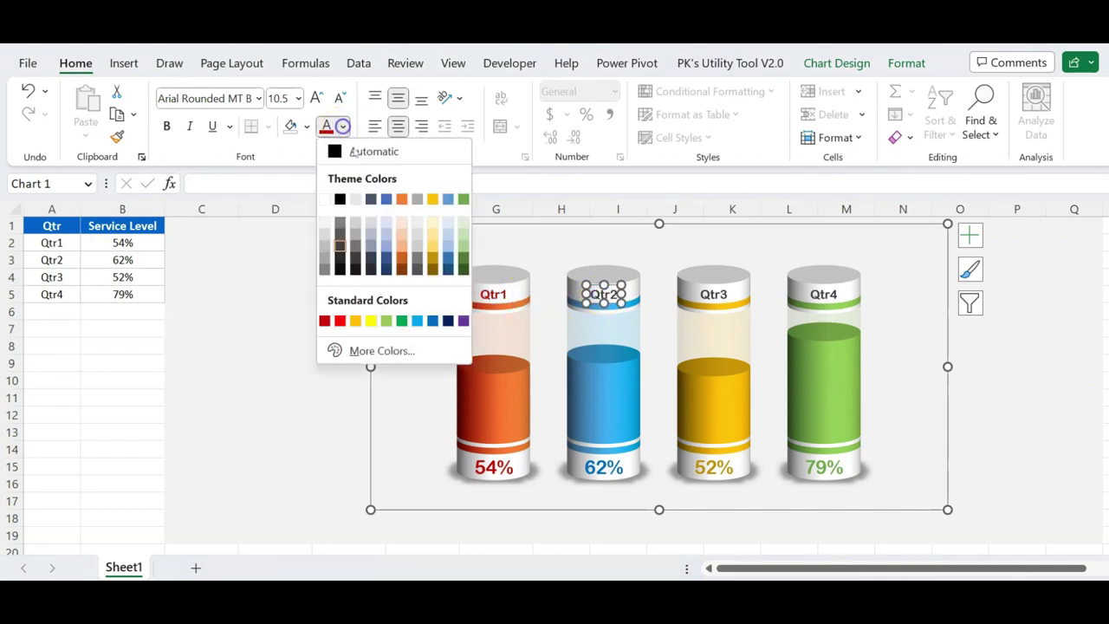
{"action": "left_click", "coordinate": [431, 319]}
{"action": "left_click", "coordinate": [713, 295]}
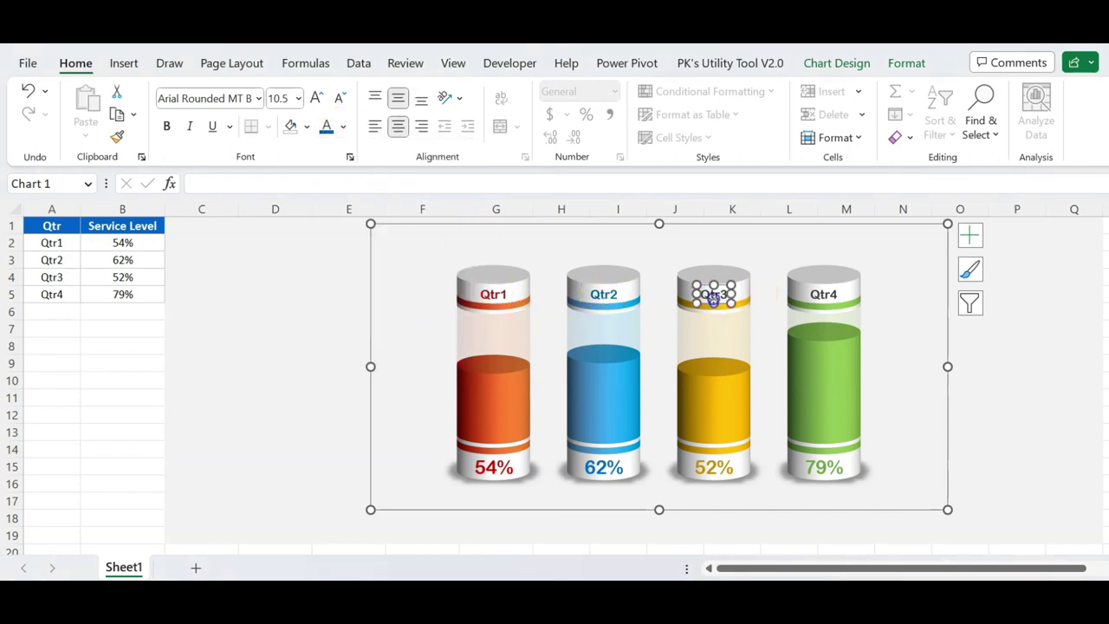
{"action": "left_click", "coordinate": [343, 127]}
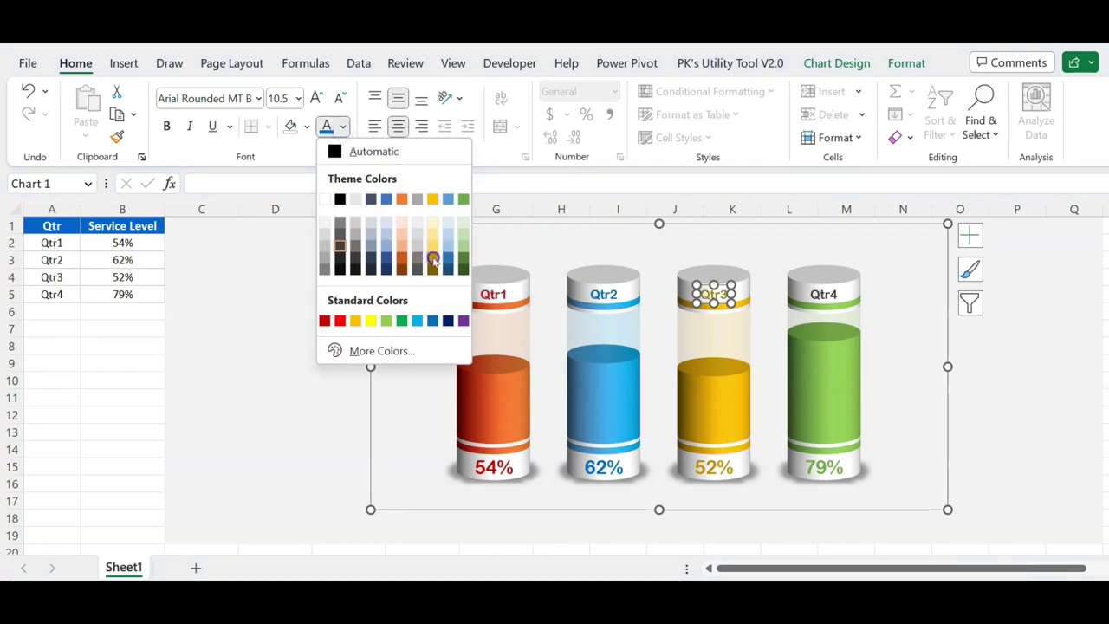
{"action": "left_click", "coordinate": [433, 263]}
{"action": "left_click", "coordinate": [823, 295]}
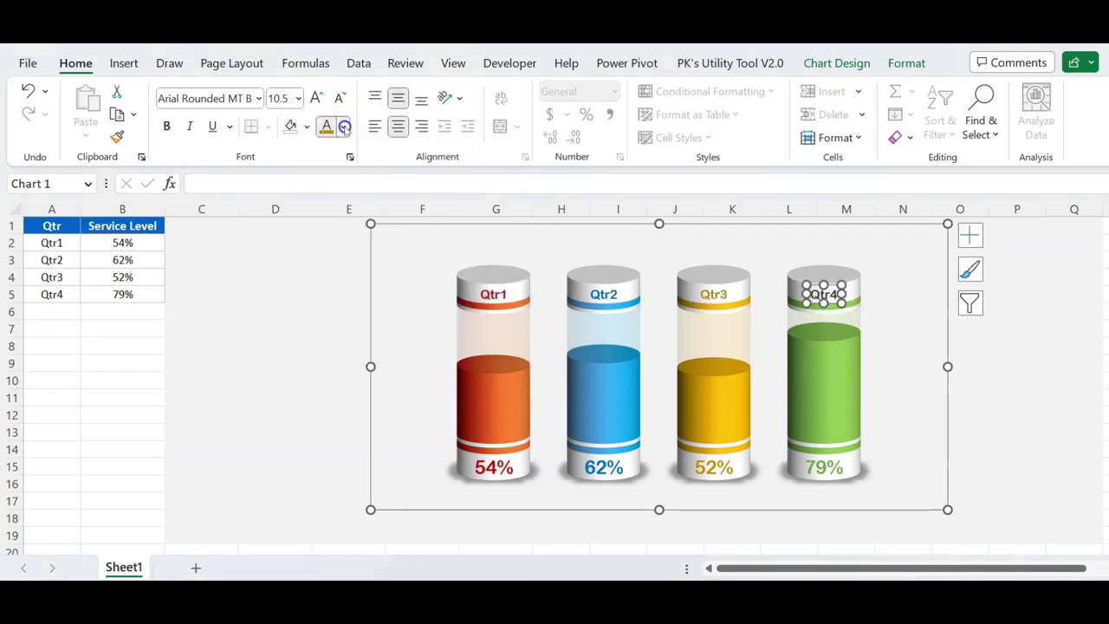
{"action": "left_click", "coordinate": [342, 127]}
{"action": "left_click", "coordinate": [466, 200]}
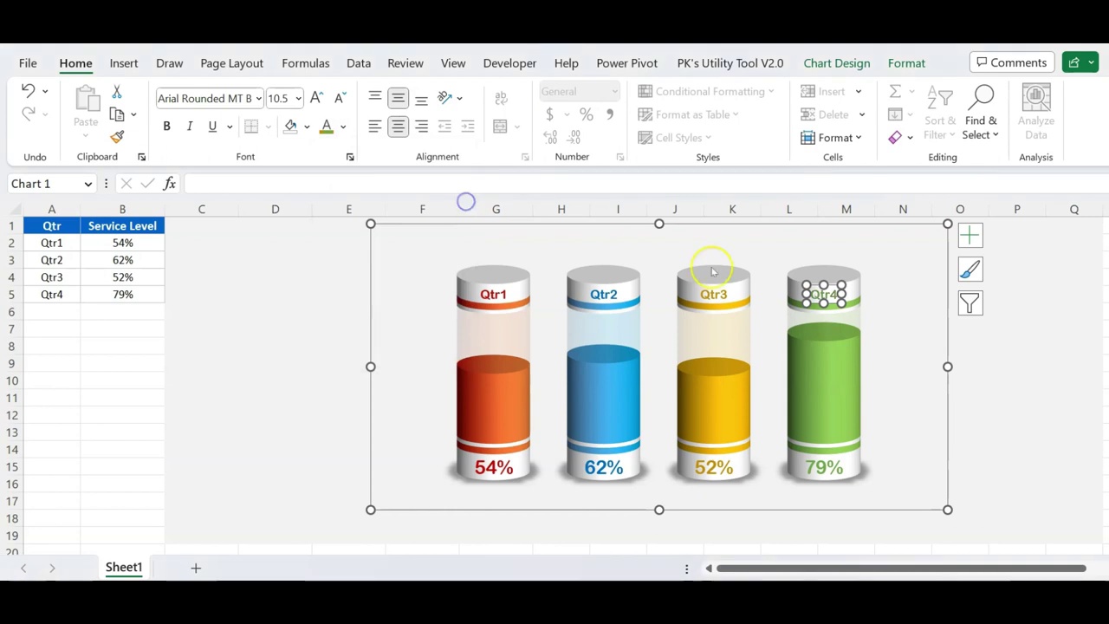
{"action": "left_click", "coordinate": [1020, 405]}
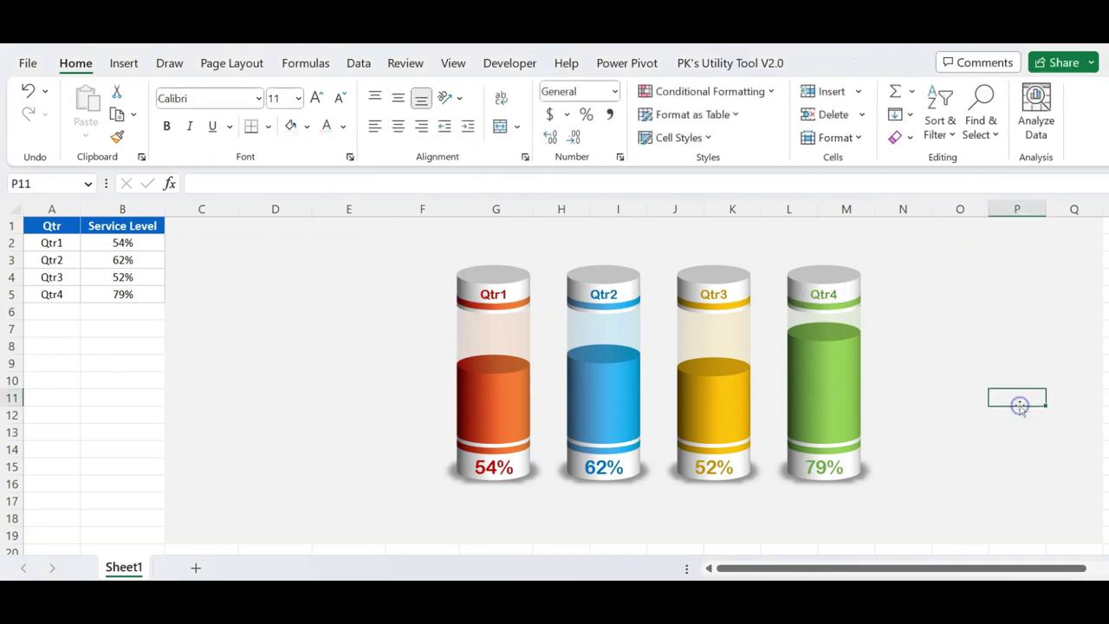
Step: Hide the sheet's row and column headings and its gridlines
{"action": "left_click", "coordinate": [137, 397]}
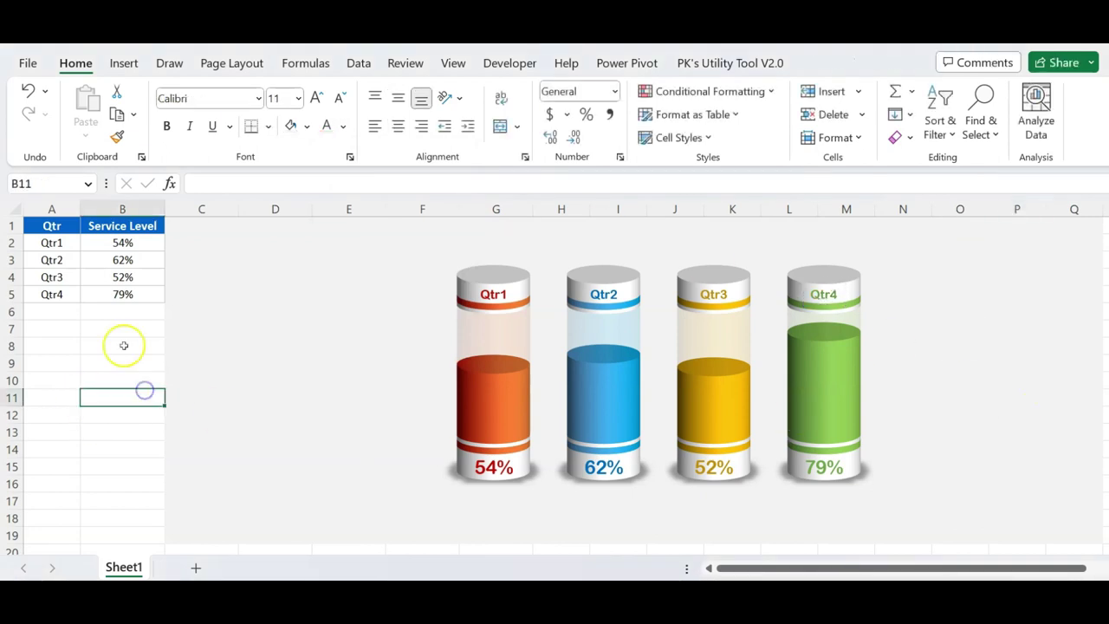
{"action": "left_click", "coordinate": [453, 64]}
{"action": "left_click", "coordinate": [631, 128]}
{"action": "left_click", "coordinate": [541, 128]}
{"action": "left_click", "coordinate": [163, 350]}
Step: Shade the empty cells below the table with a grey fill
{"action": "left_click_drag", "start_coordinate": [25, 300], "coordinate": [175, 513]}
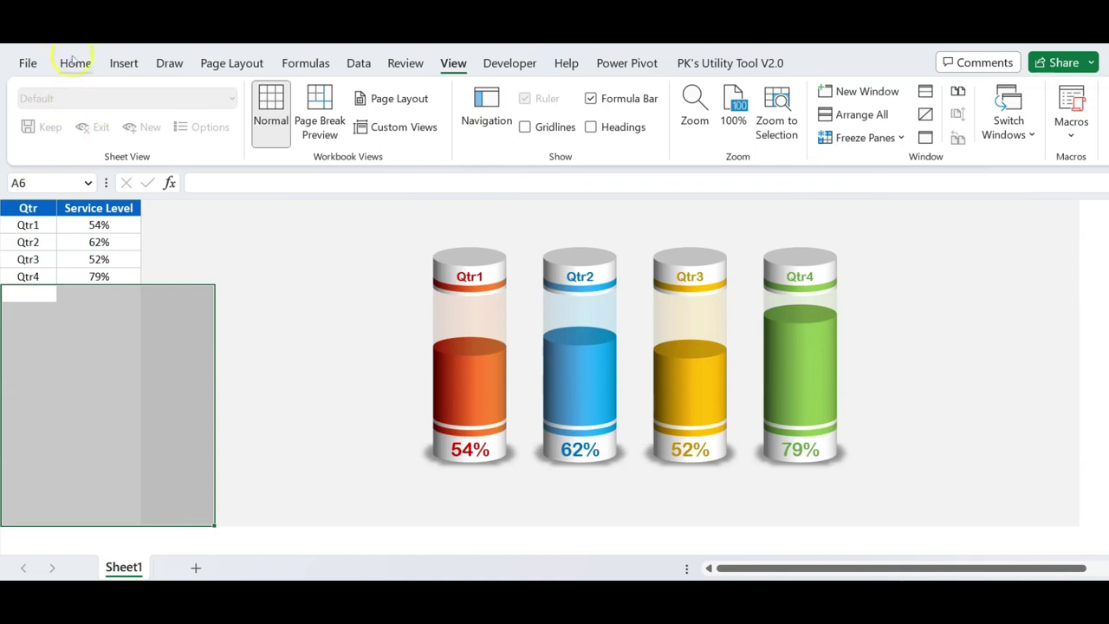
{"action": "left_click", "coordinate": [75, 63]}
{"action": "left_click", "coordinate": [287, 126]}
{"action": "left_click", "coordinate": [273, 331]}
Step: Fill the service levels in B2:B5 with the formula =RANDBETWEEN(5,95)%
{"action": "left_click", "coordinate": [114, 326]}
{"action": "left_click", "coordinate": [113, 224]}
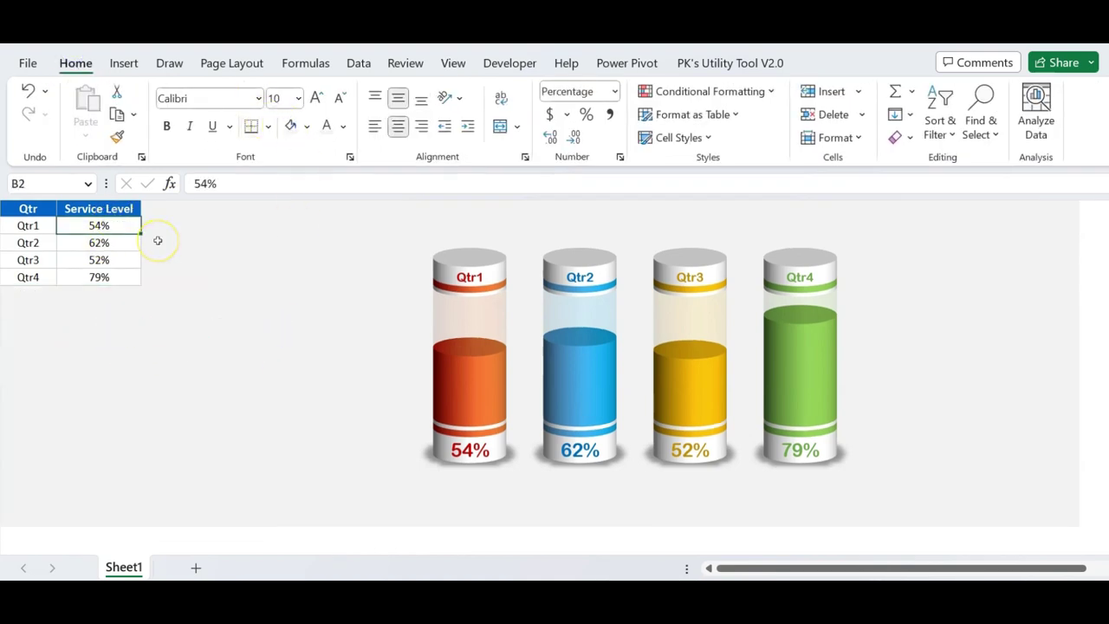
{"action": "type", "text": "=ran"}
{"action": "key", "text": "Down"}
{"action": "key", "text": "Down"}
{"action": "key", "text": "Tab"}
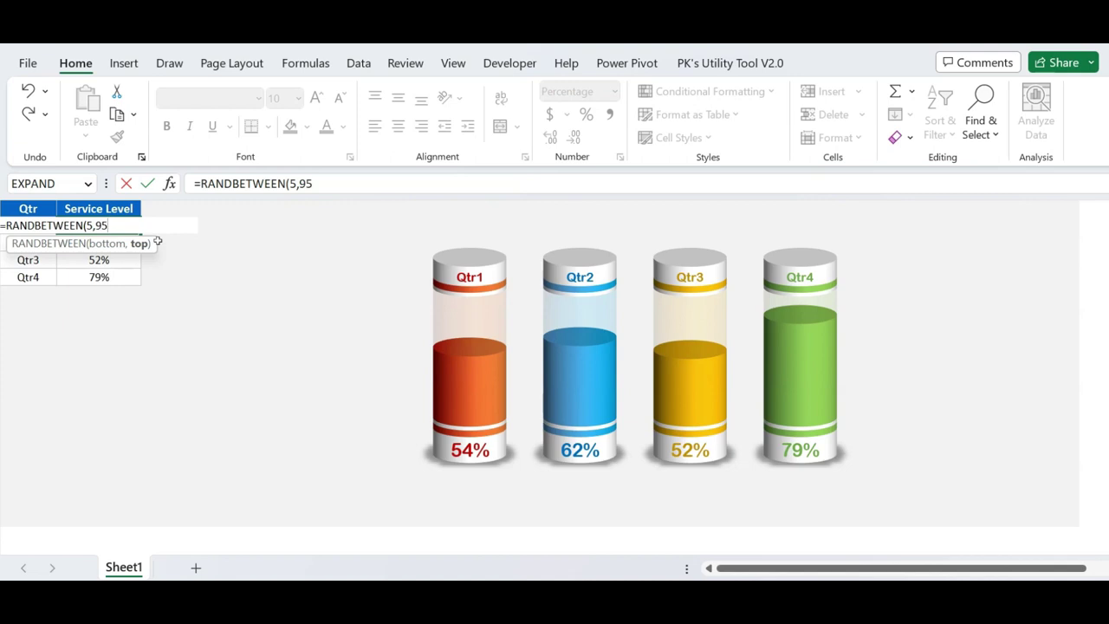
{"action": "type", "text": ")%"}
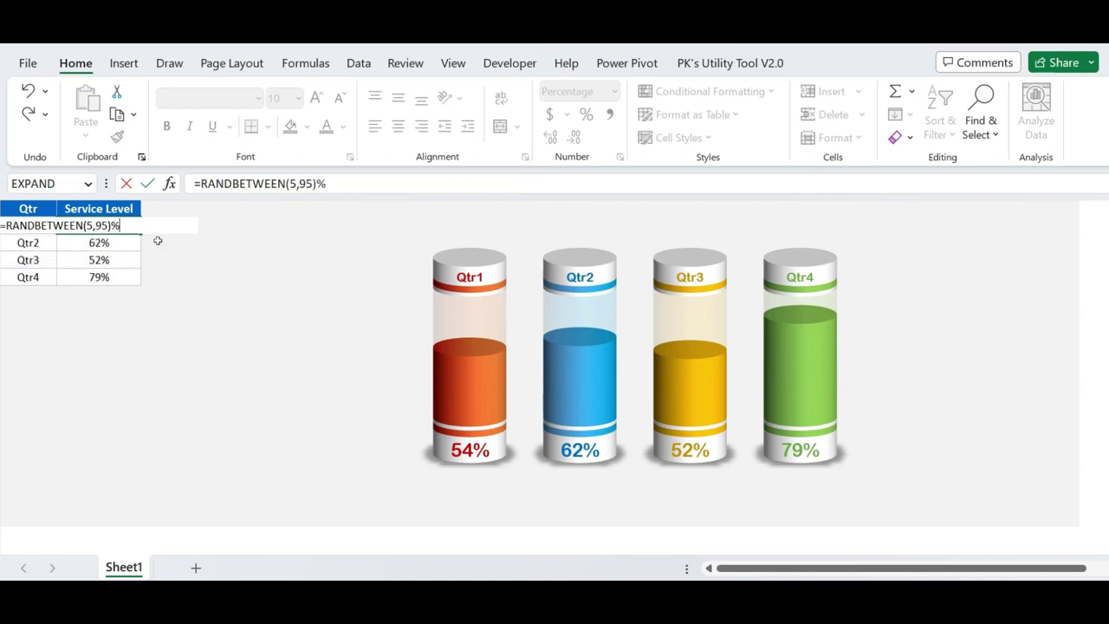
{"action": "key", "text": "Return"}
{"action": "key", "text": "Up"}
{"action": "key", "text": "shift+Down"}
{"action": "key", "text": "shift+Down"}
{"action": "key", "text": "shift+Down"}
{"action": "key", "text": "ctrl+d"}
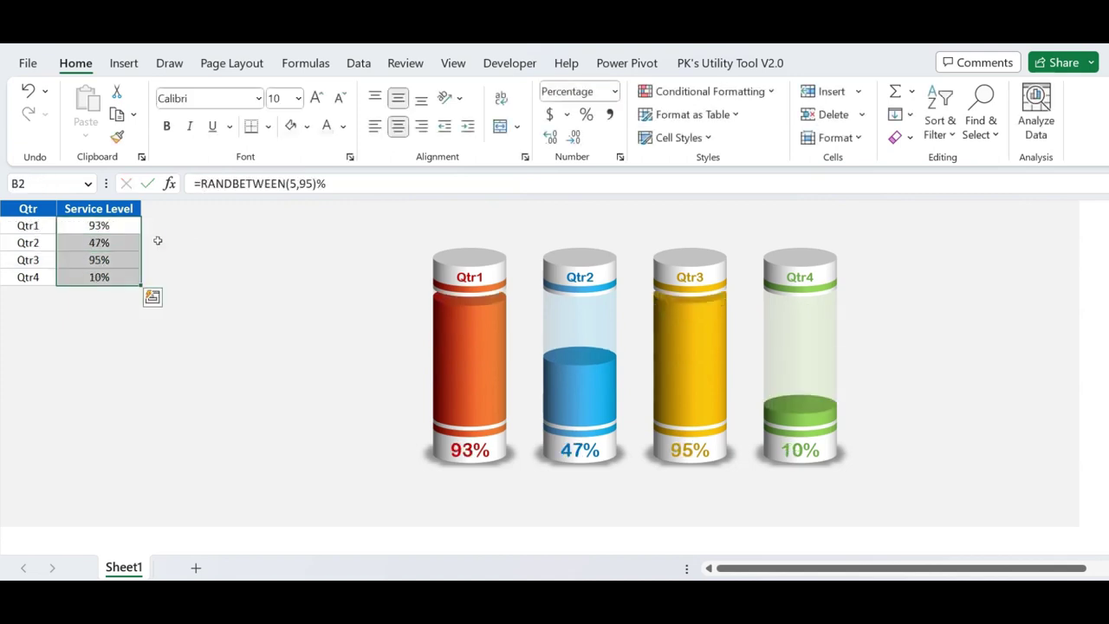
Step: Recalculate with F9 so the cylinders read 80%, 65%, 41% and 38%
{"action": "left_click", "coordinate": [124, 436]}
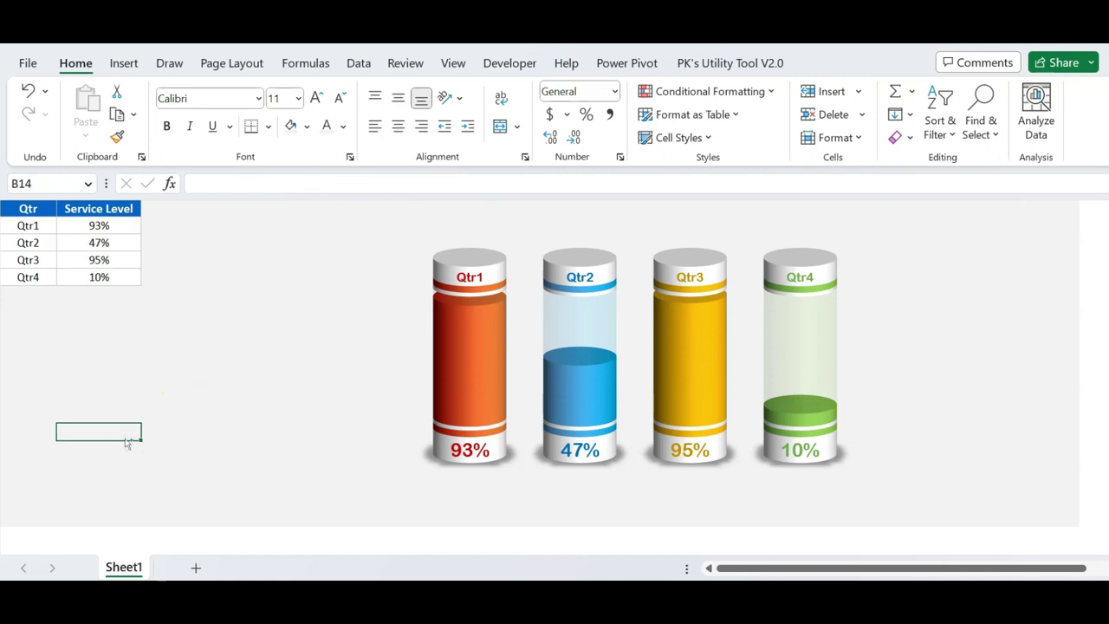
{"action": "key", "text": "F9"}
{"action": "key", "text": "F9"}
{"action": "key", "text": "F9"}
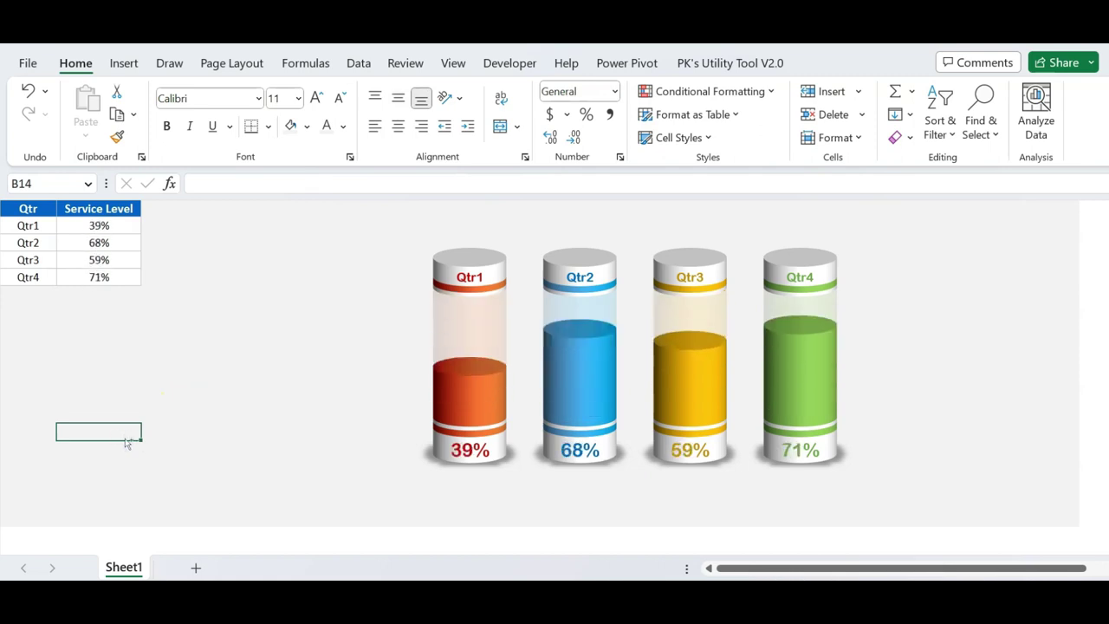
{"action": "key", "text": "F9"}
{"action": "left_click", "coordinate": [127, 426]}
{"action": "left_click", "coordinate": [690, 490]}
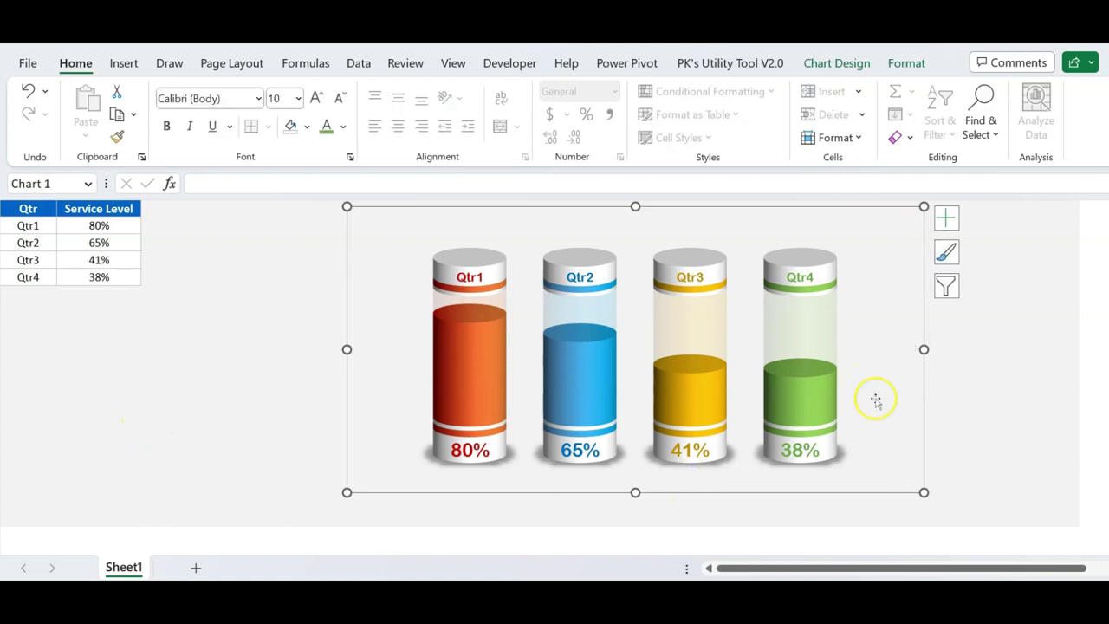
Step: Paste the cylinder chart near the top-left of a new gridless Sheet2
{"action": "left_click", "coordinate": [194, 568]}
{"action": "left_click", "coordinate": [453, 63]}
{"action": "left_click", "coordinate": [549, 126]}
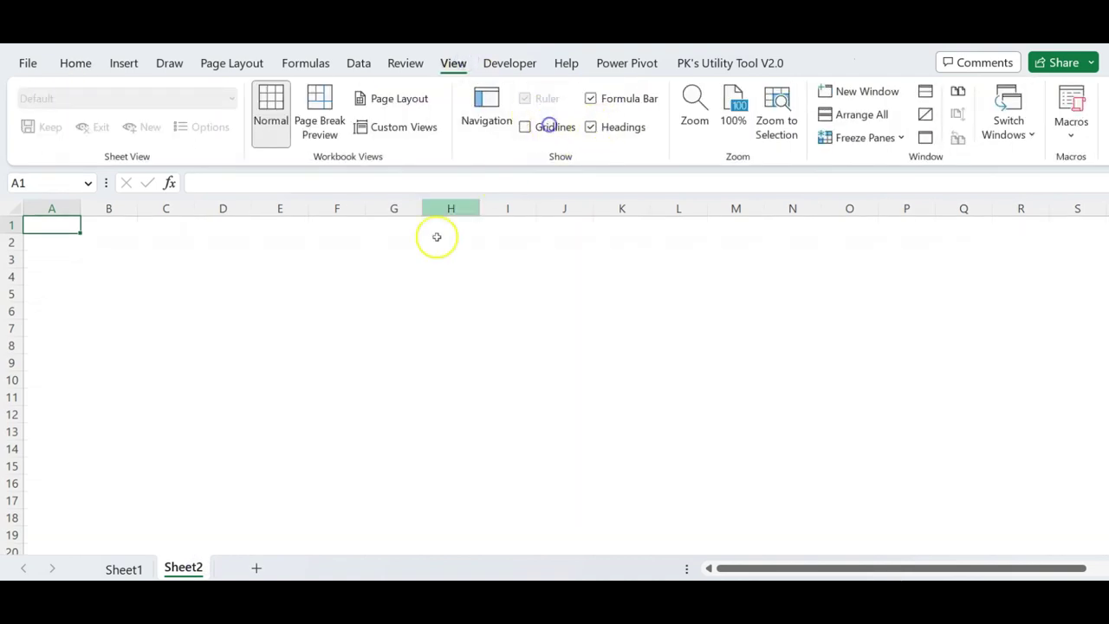
{"action": "left_click", "coordinate": [354, 281]}
{"action": "key", "text": "ctrl+v"}
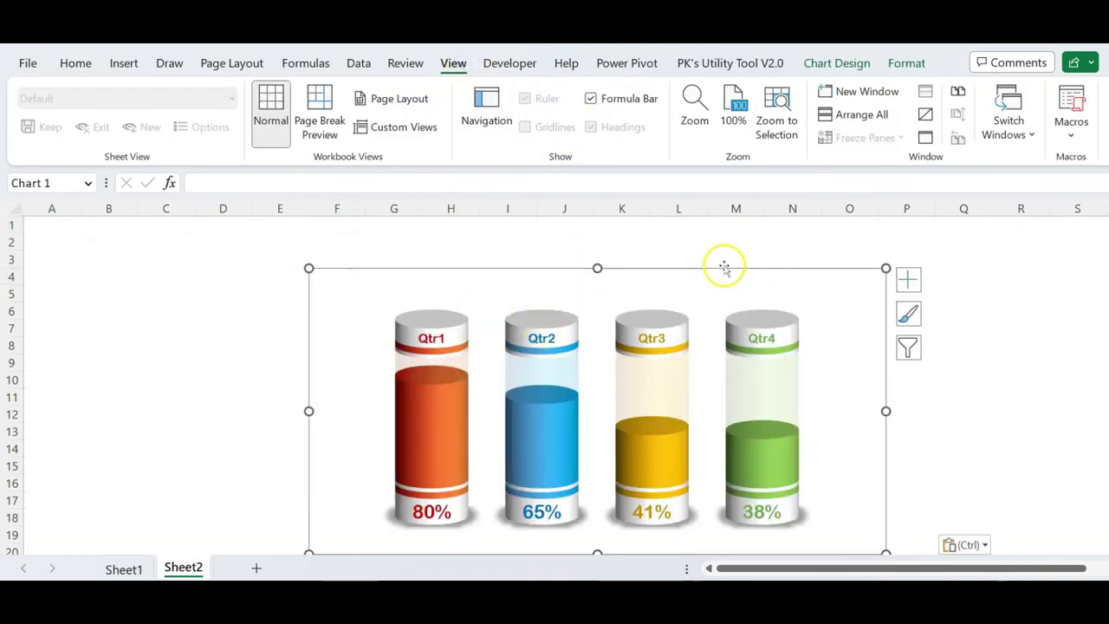
{"action": "left_click_drag", "start_coordinate": [725, 268], "coordinate": [483, 223]}
Step: Change the copied chart's column shape from cylinder to Box
{"action": "left_click", "coordinate": [832, 374]}
{"action": "right_click", "coordinate": [531, 331]}
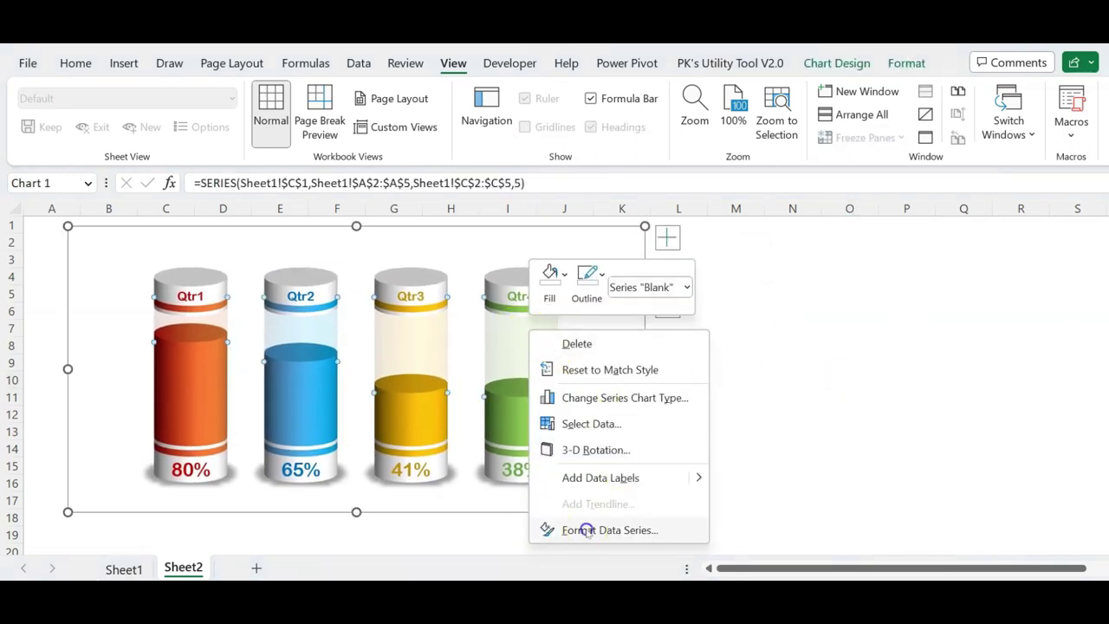
{"action": "left_click", "coordinate": [598, 530]}
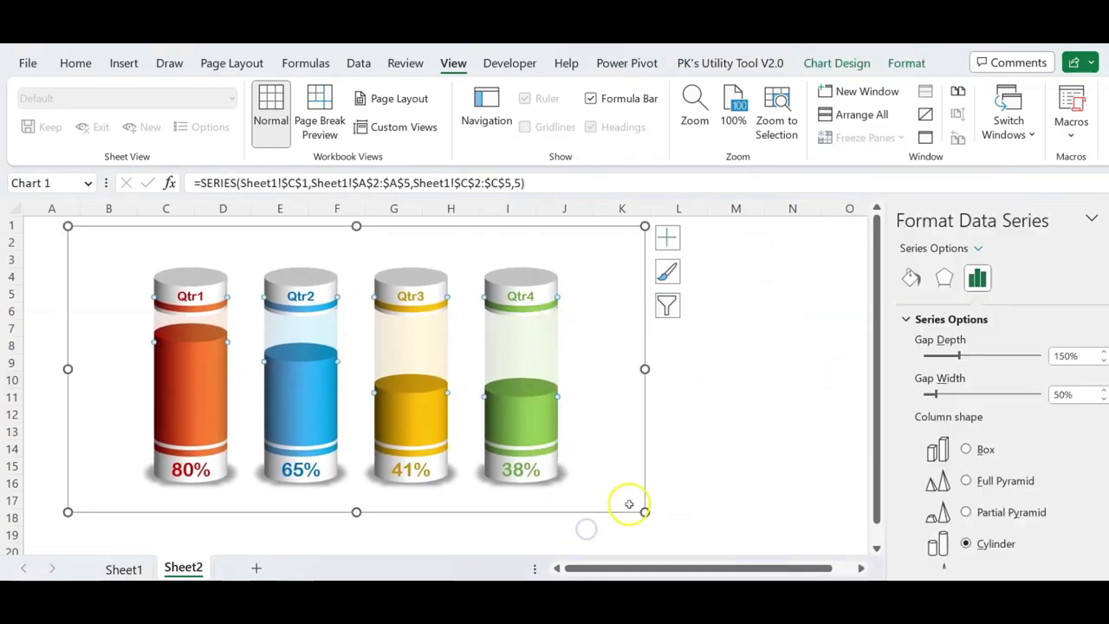
{"action": "left_click", "coordinate": [985, 450]}
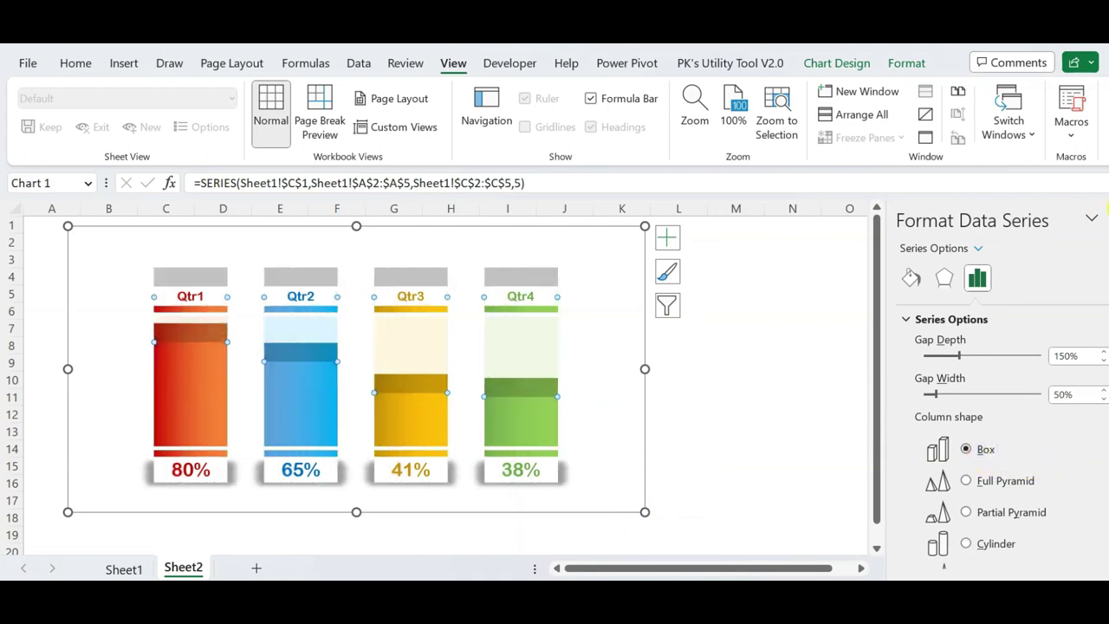
{"action": "left_click", "coordinate": [1104, 216]}
Step: Set the box chart's 3-D rotation to X 15° and Y 15°
{"action": "right_click", "coordinate": [496, 342]}
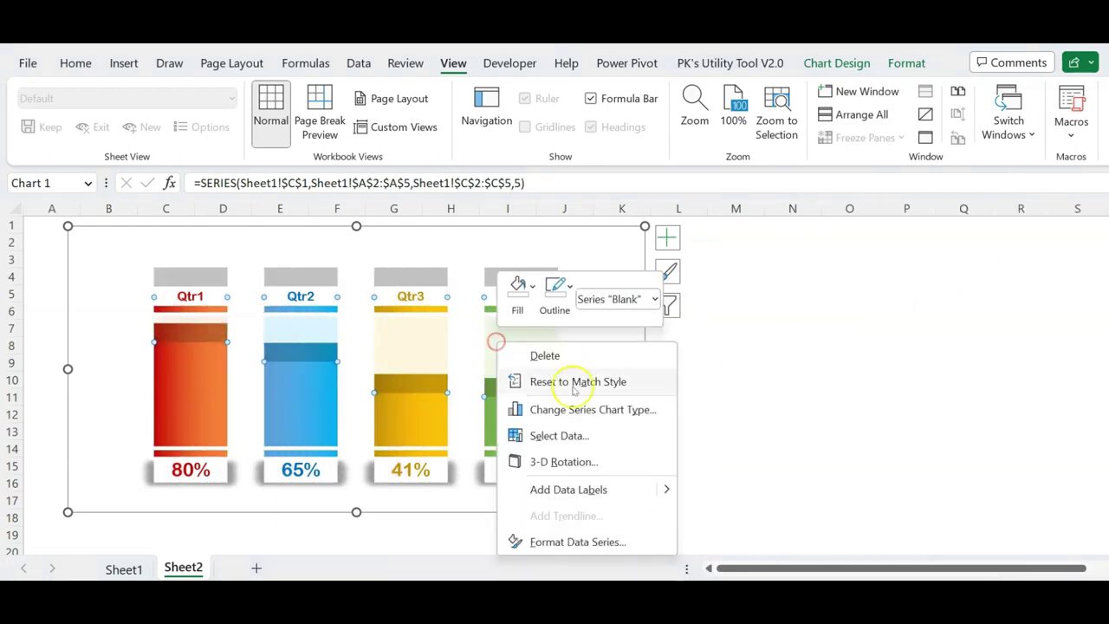
{"action": "left_click", "coordinate": [572, 461]}
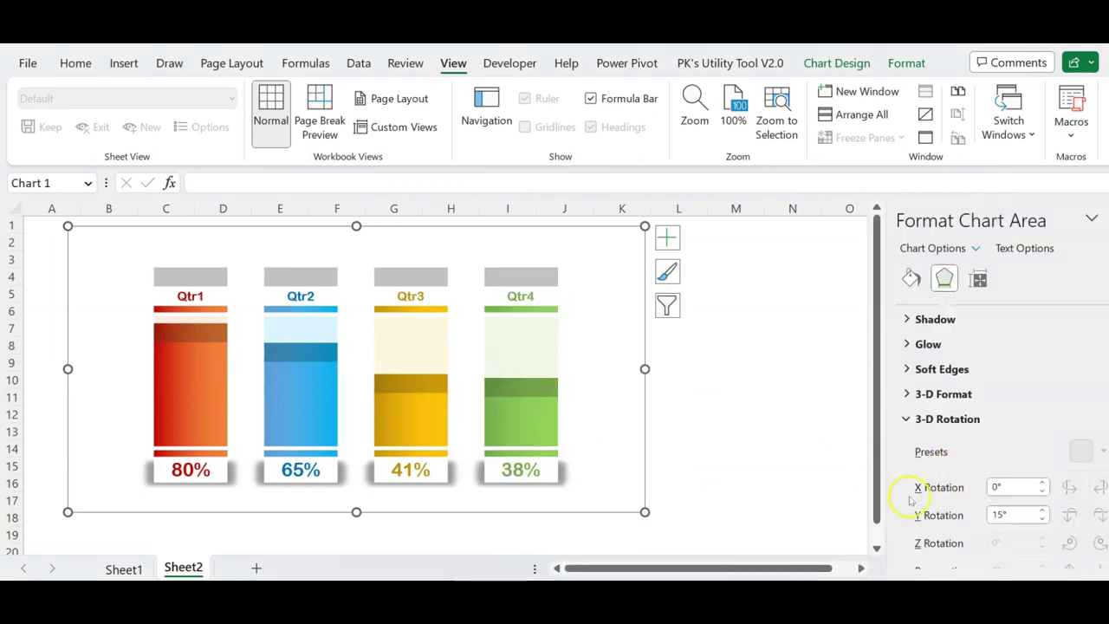
{"action": "left_click", "coordinate": [1043, 483]}
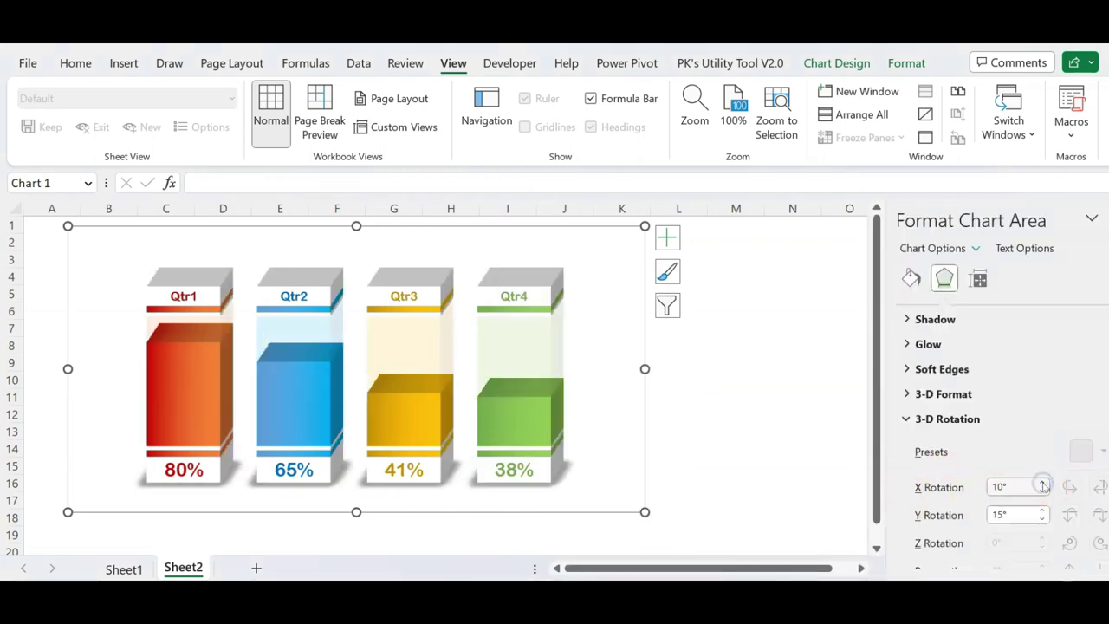
{"action": "left_click", "coordinate": [941, 479]}
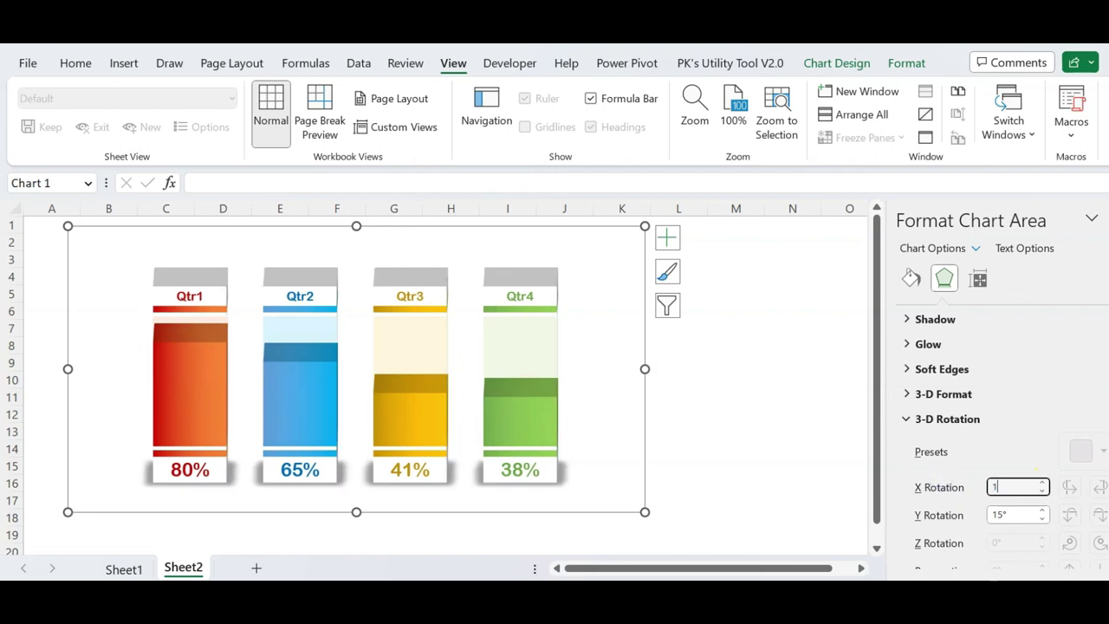
{"action": "type", "text": "15"}
{"action": "key", "text": "Return"}
{"action": "left_click", "coordinate": [1009, 515]}
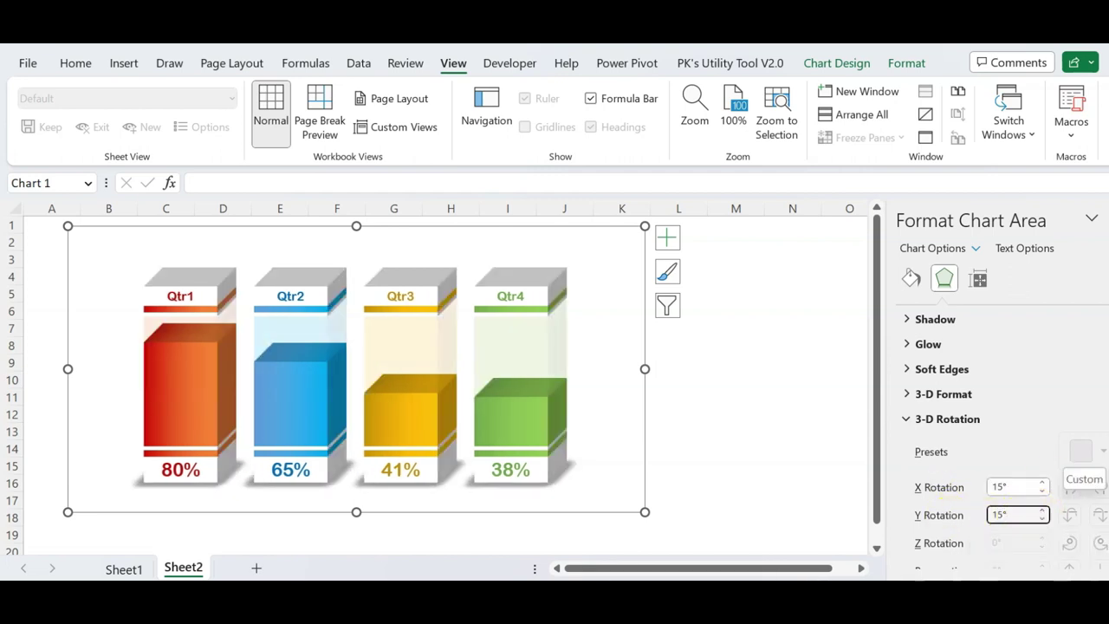
{"action": "left_click", "coordinate": [833, 400]}
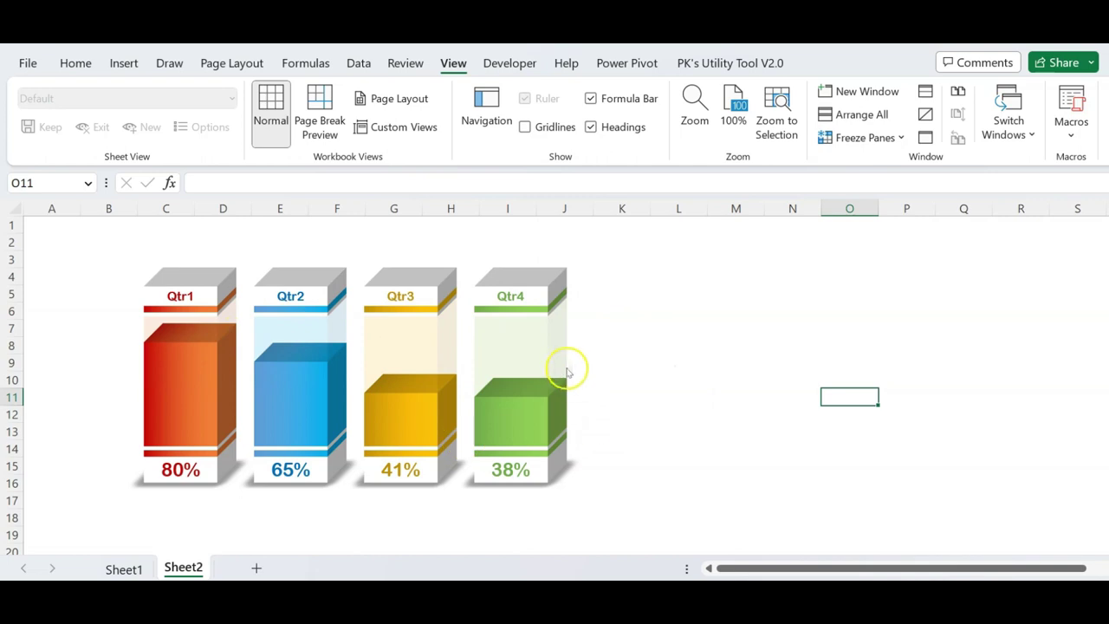
Step: Give the box chart's chart area a preset gradient fill, initially blue
{"action": "left_click", "coordinate": [671, 452]}
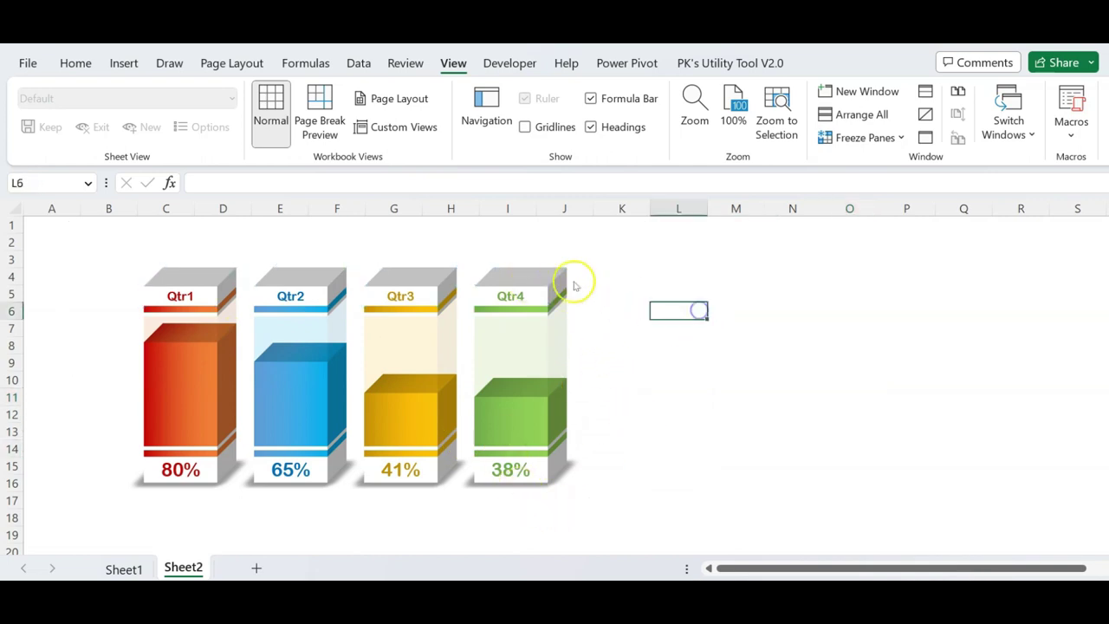
{"action": "left_click", "coordinate": [552, 276]}
{"action": "left_click", "coordinate": [644, 275]}
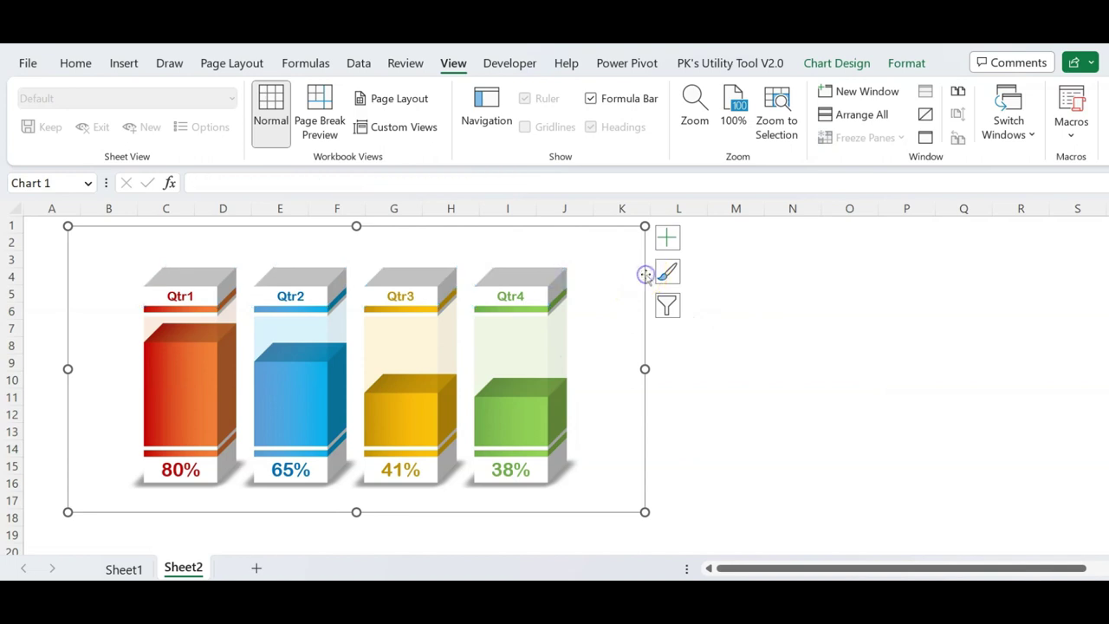
{"action": "left_click", "coordinate": [905, 64]}
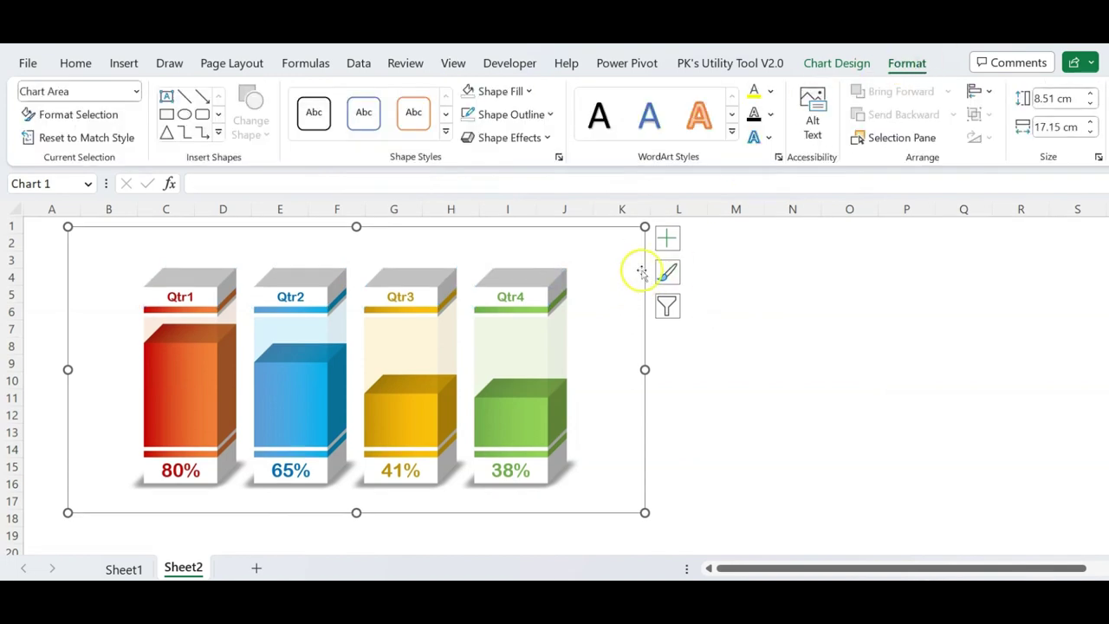
{"action": "left_click", "coordinate": [55, 63]}
{"action": "right_click", "coordinate": [642, 263]}
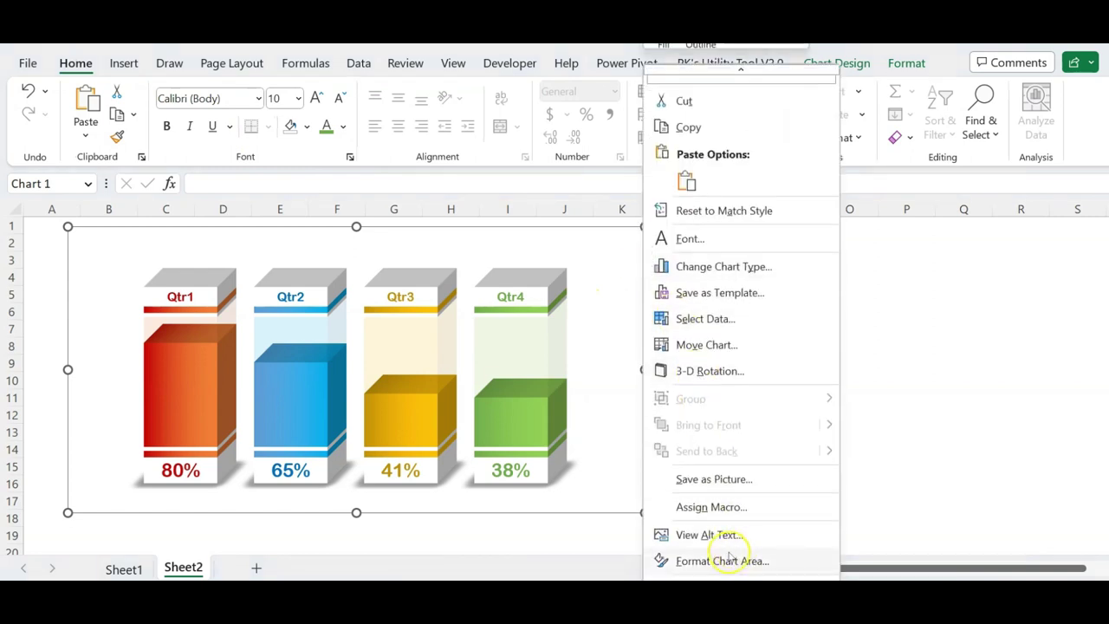
{"action": "left_click", "coordinate": [706, 559]}
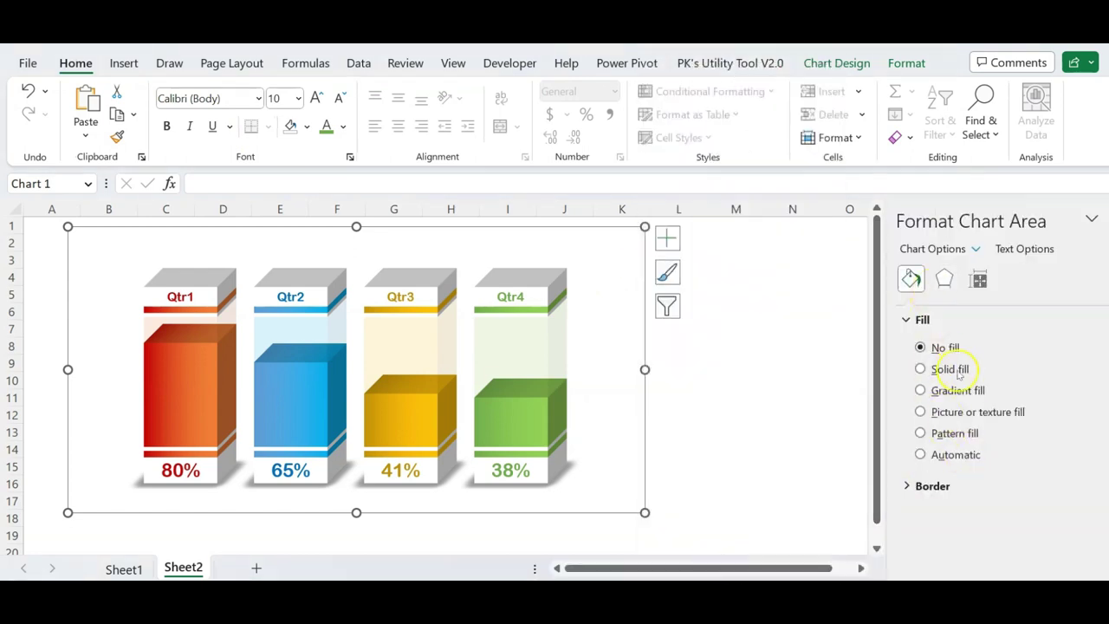
{"action": "left_click", "coordinate": [968, 398]}
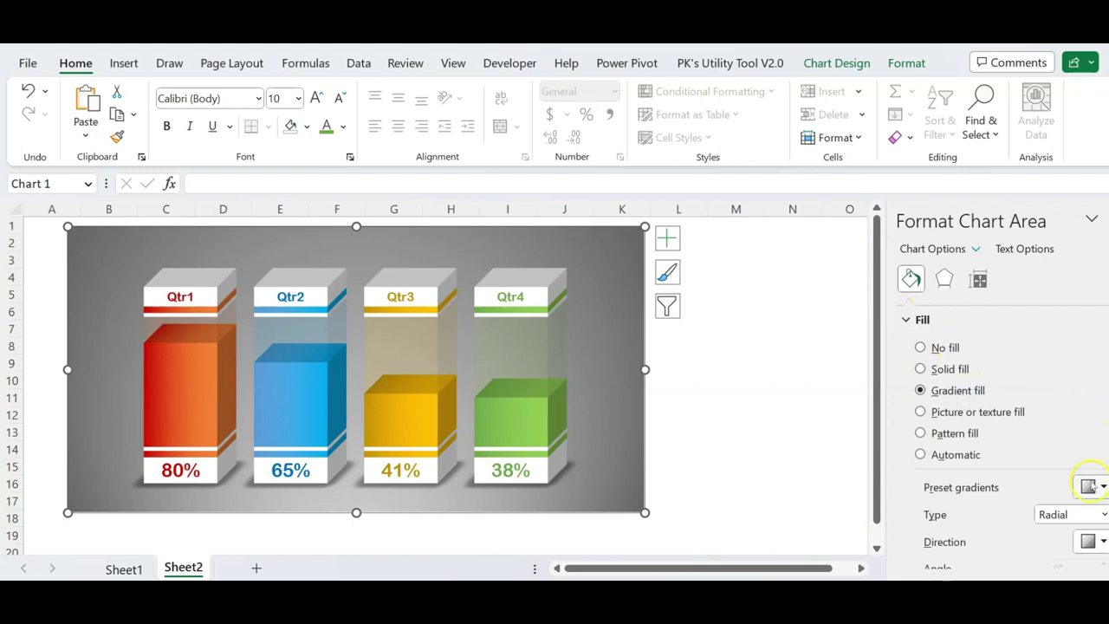
{"action": "left_click", "coordinate": [1091, 487]}
{"action": "left_click", "coordinate": [1058, 331]}
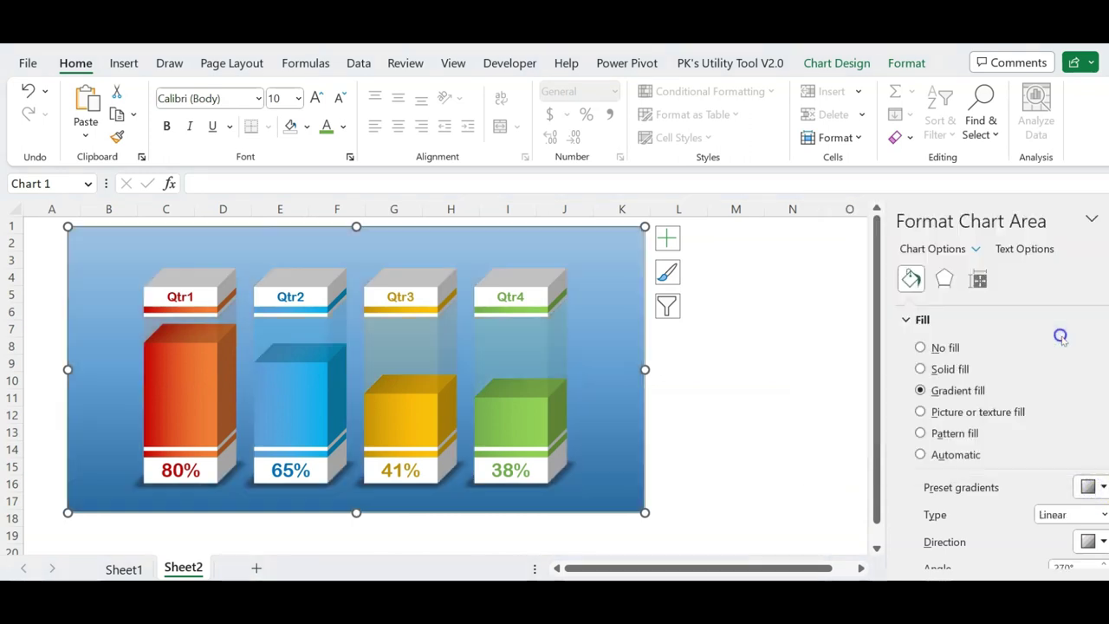
Step: Switch the chart background to the grey radial preset gradient
{"action": "left_click", "coordinate": [1091, 487]}
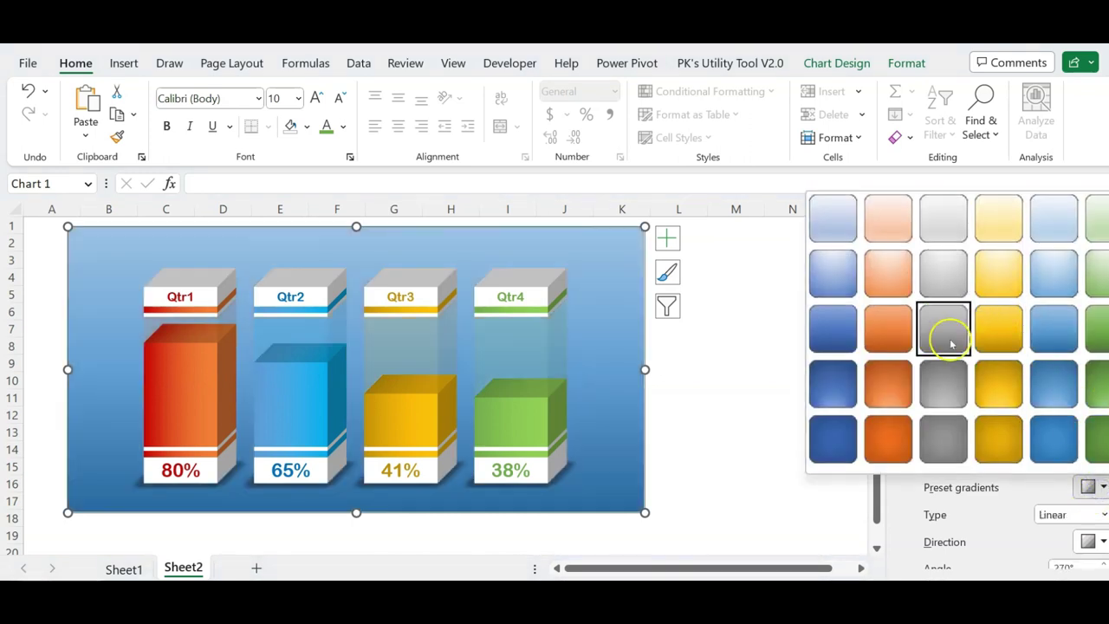
{"action": "left_click", "coordinate": [949, 290]}
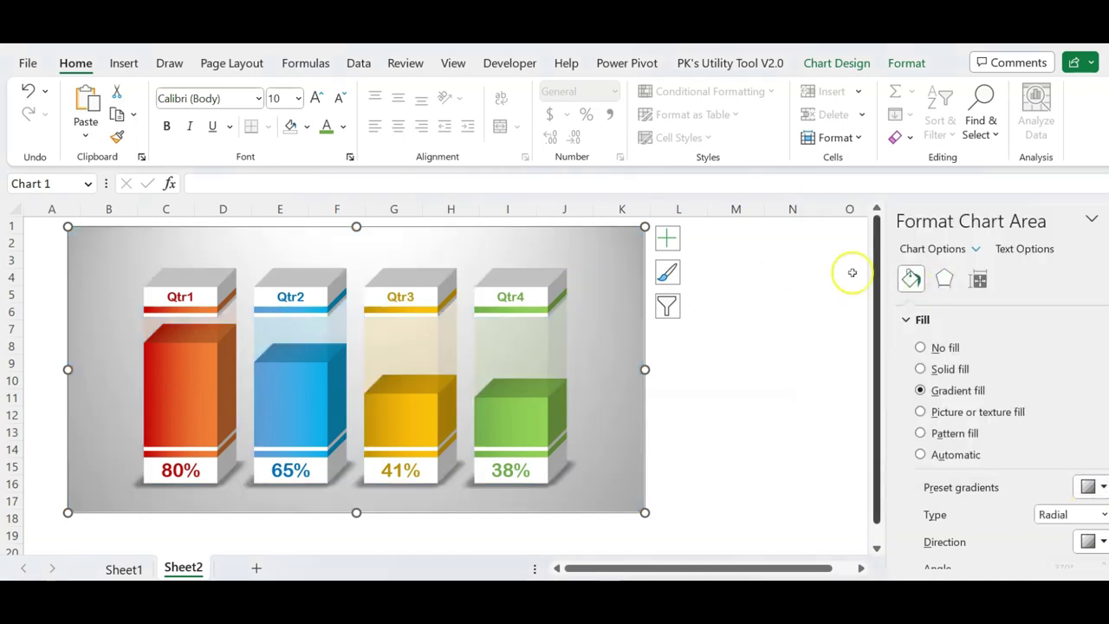
{"action": "left_click", "coordinate": [1093, 218]}
{"action": "left_click", "coordinate": [780, 382]}
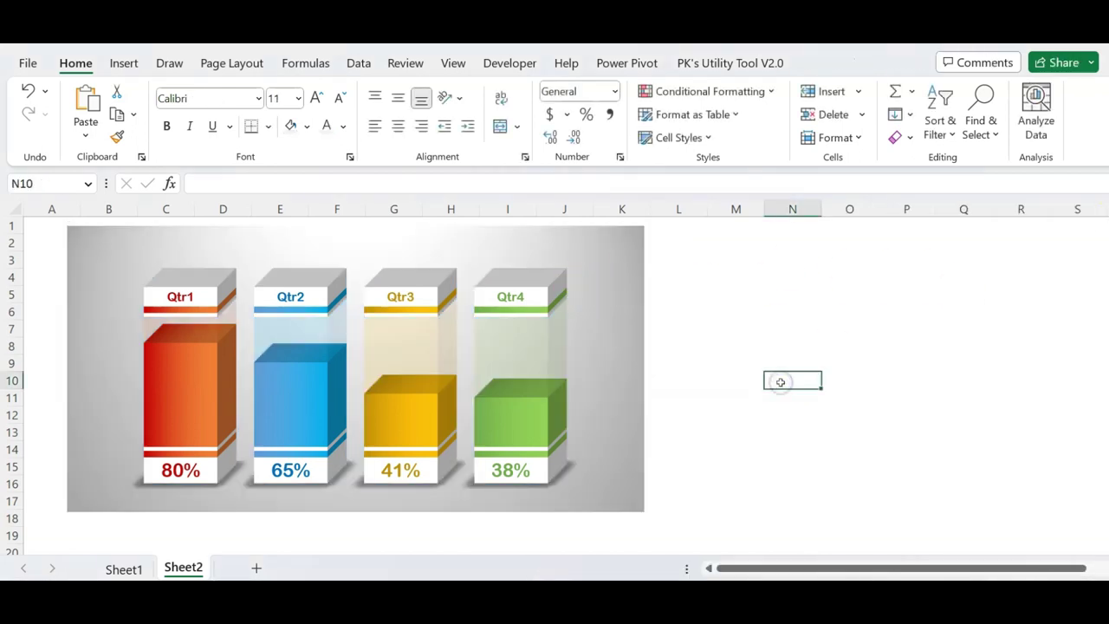